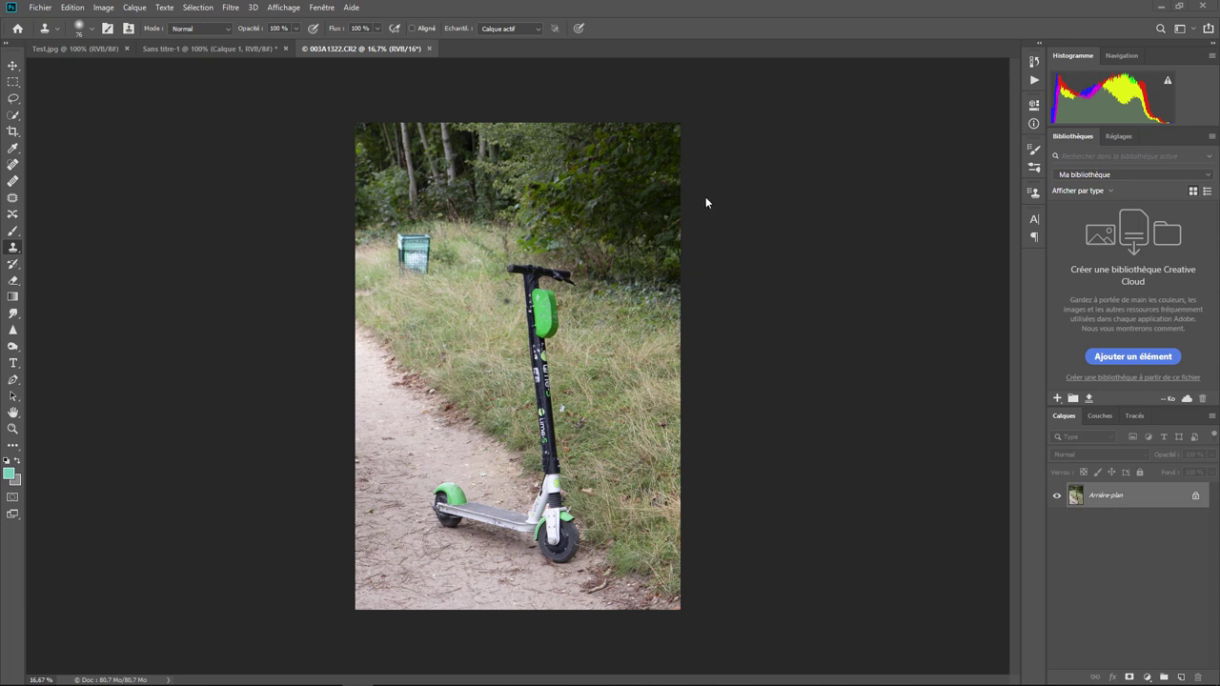
# Switch the workspace layout and select the Clone Stamp (Outil Tampon de duplication) from the stamp group.
pyautogui.click(321, 8)
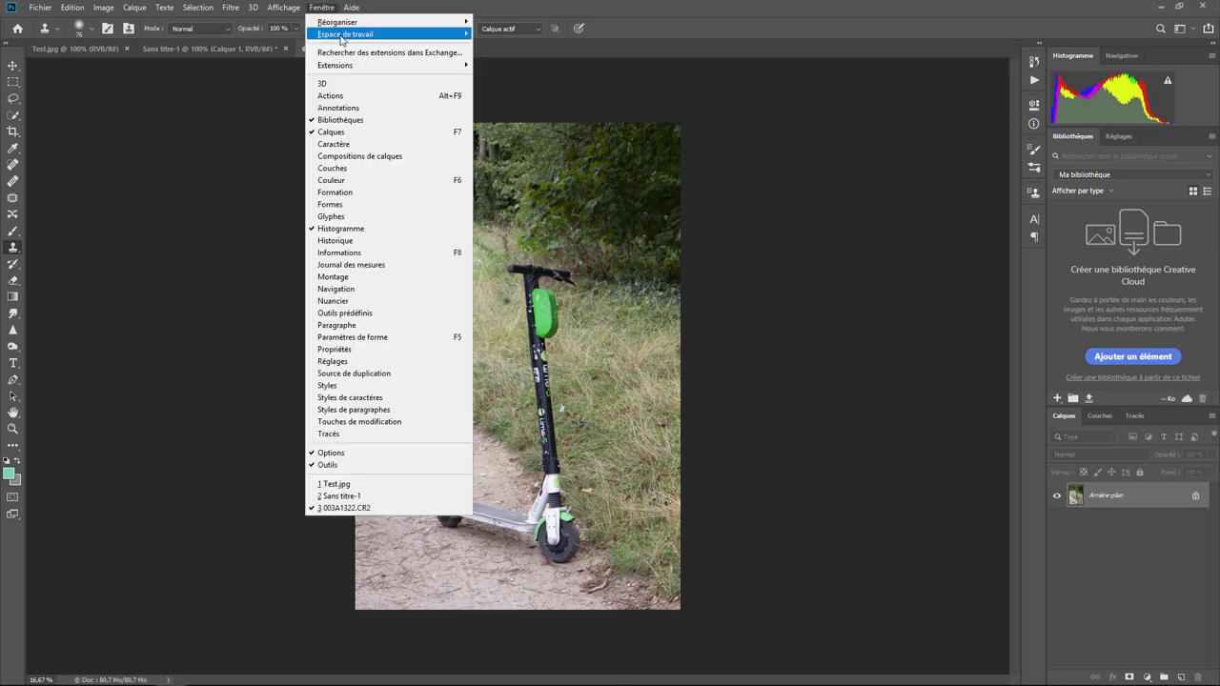
pyautogui.moveTo(345, 34)
pyautogui.click(528, 110)
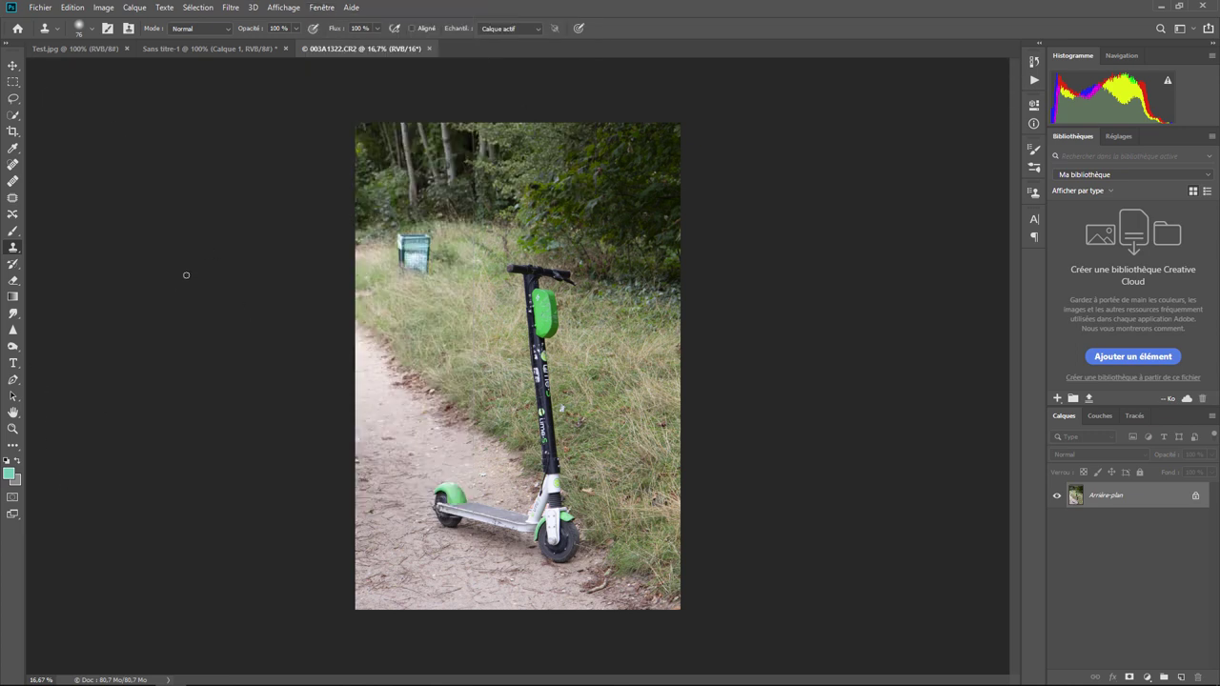
pyautogui.rightClick(12, 249)
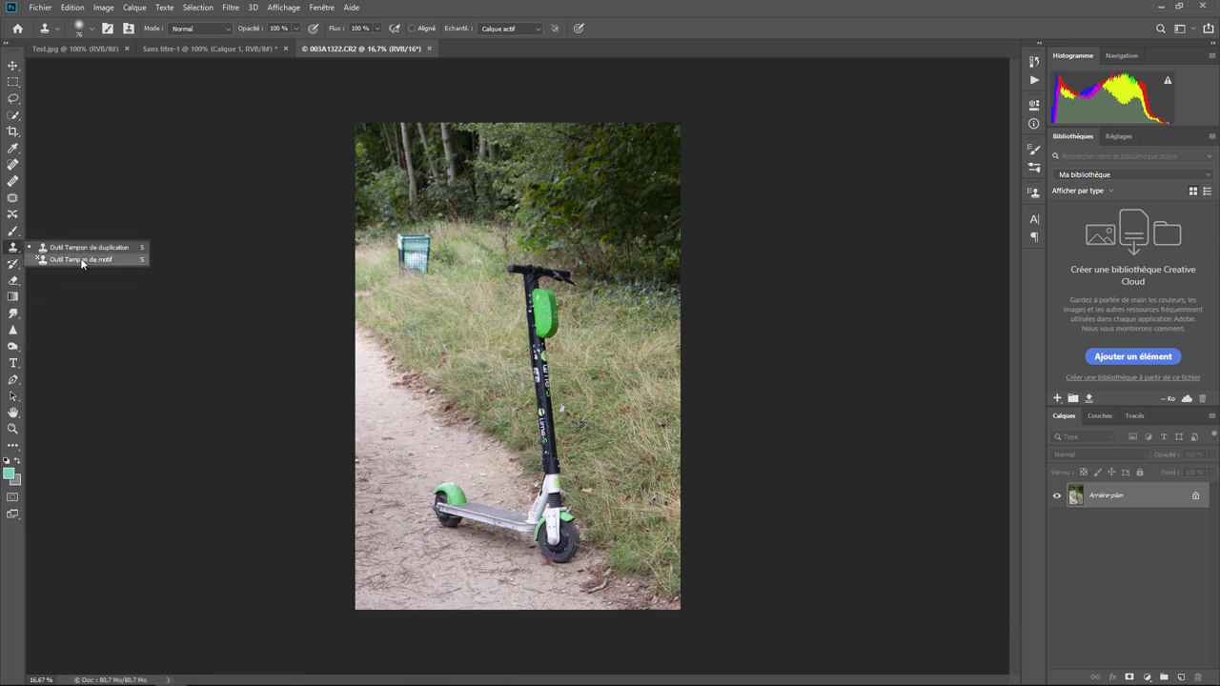
pyautogui.click(13, 249)
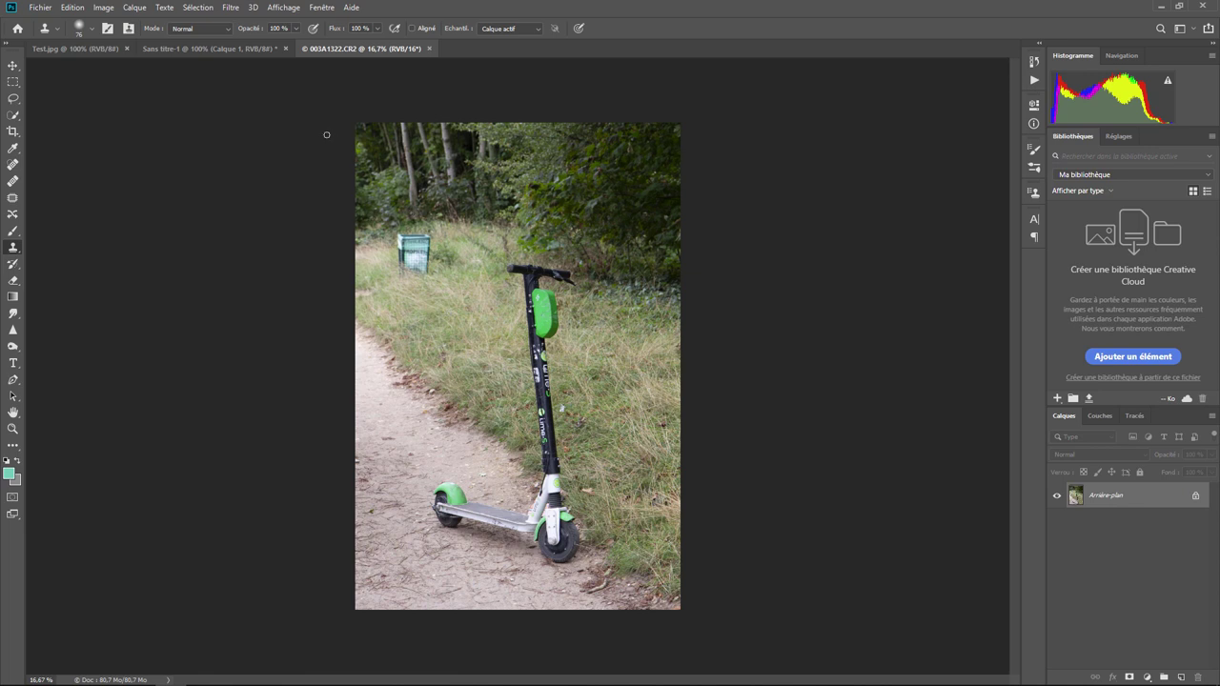
pyautogui.click(217, 30)
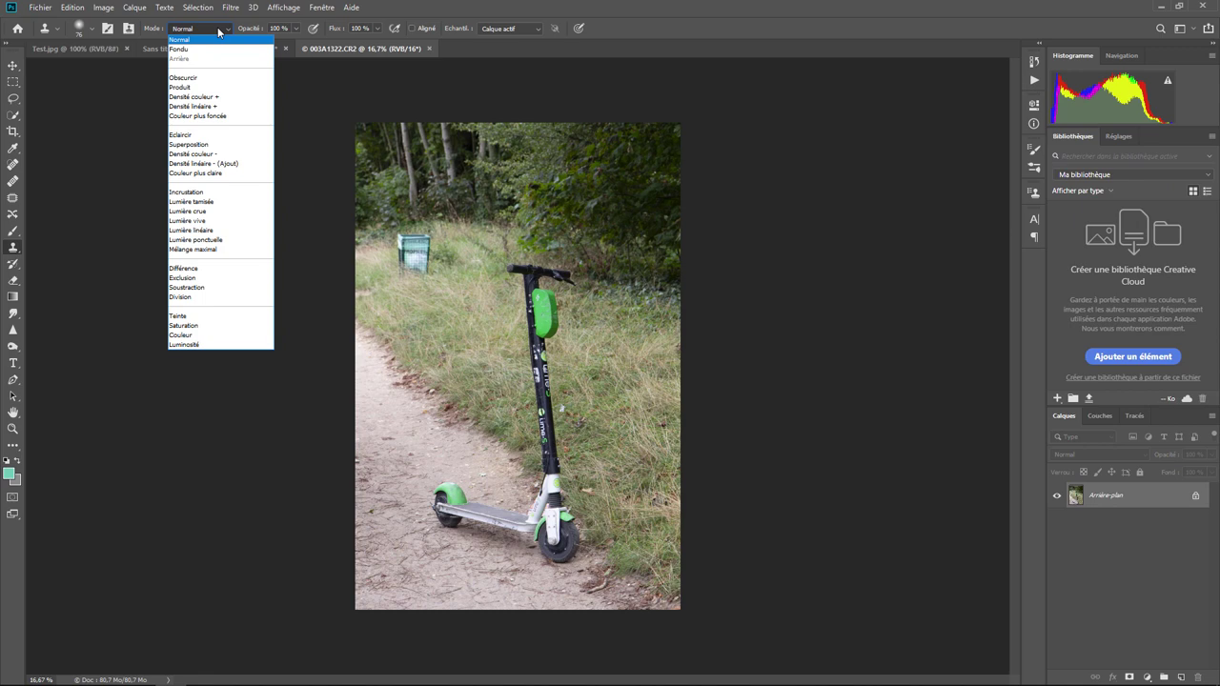
pyautogui.click(217, 32)
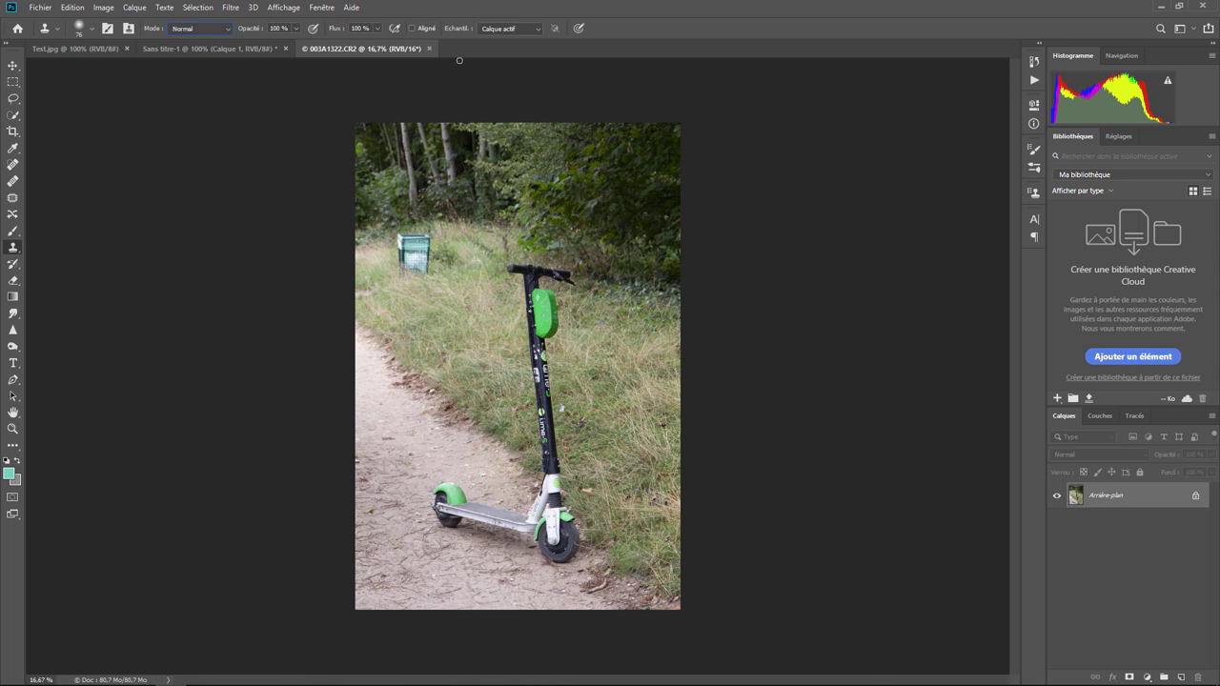
pyautogui.click(523, 30)
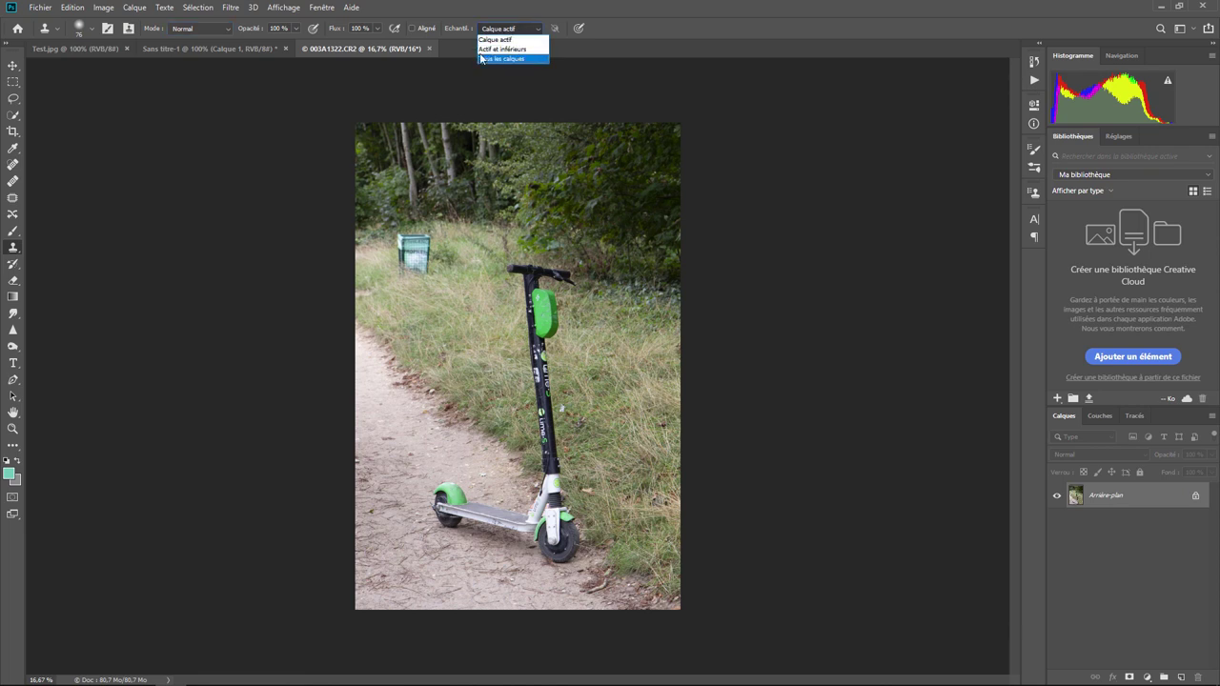
pyautogui.press('Up')
pyautogui.press('Escape')
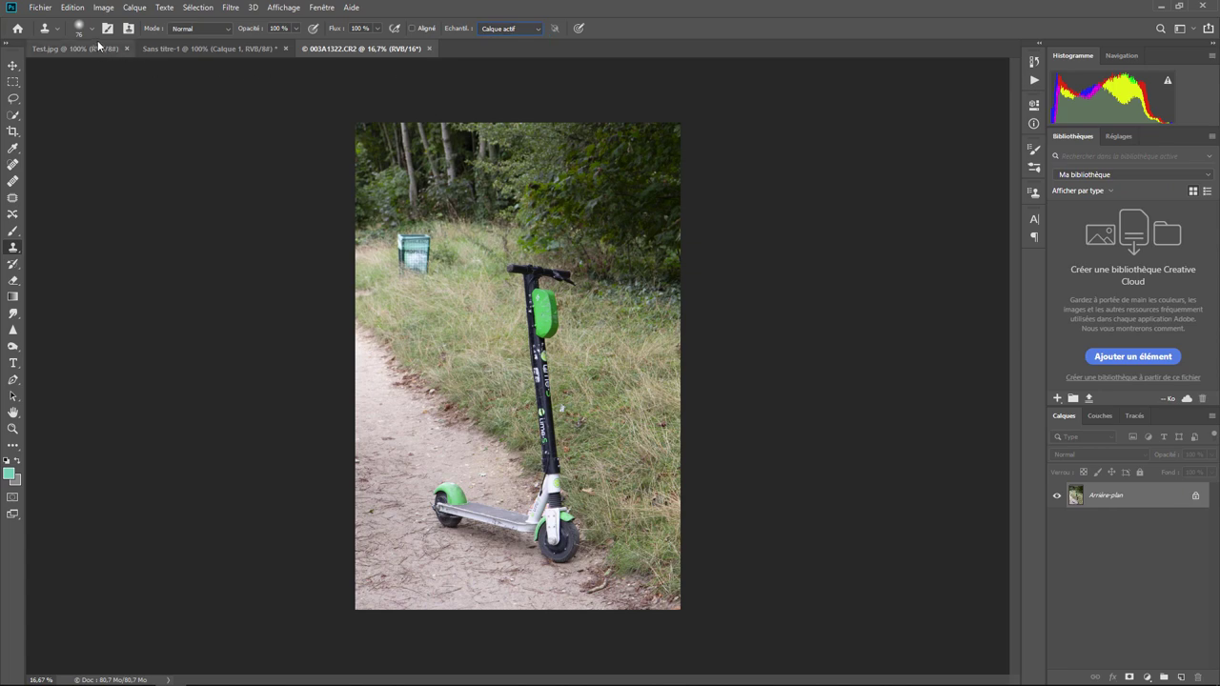
pyautogui.click(92, 32)
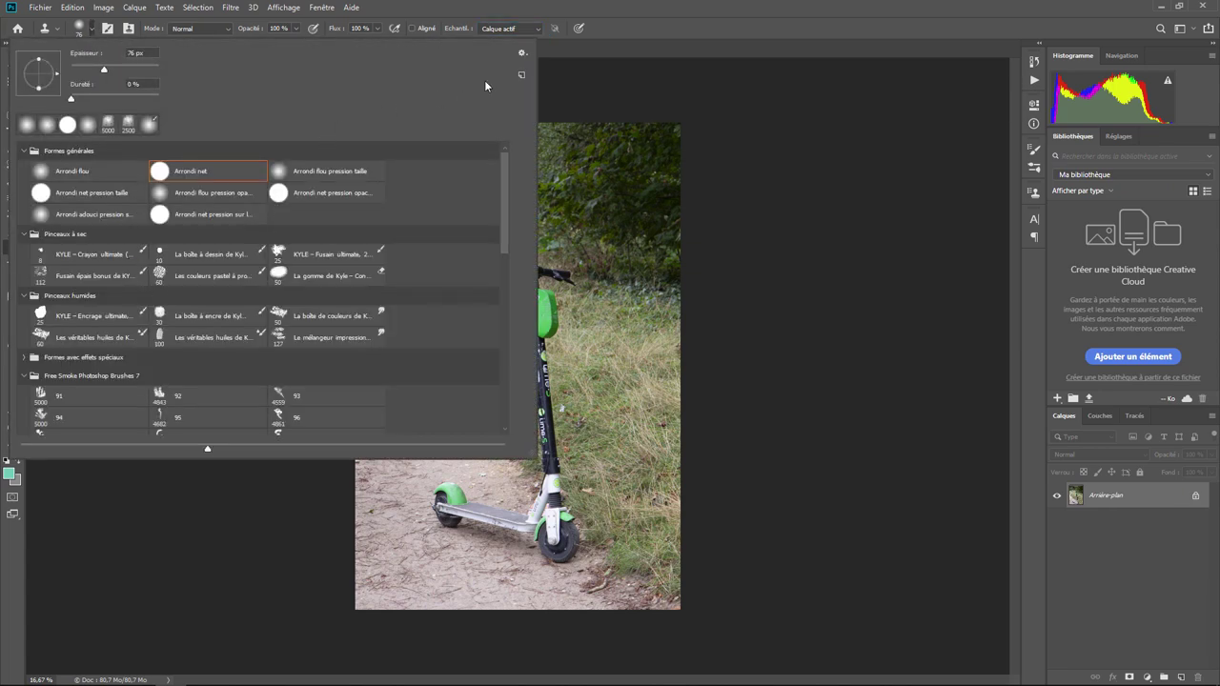
pyautogui.click(576, 94)
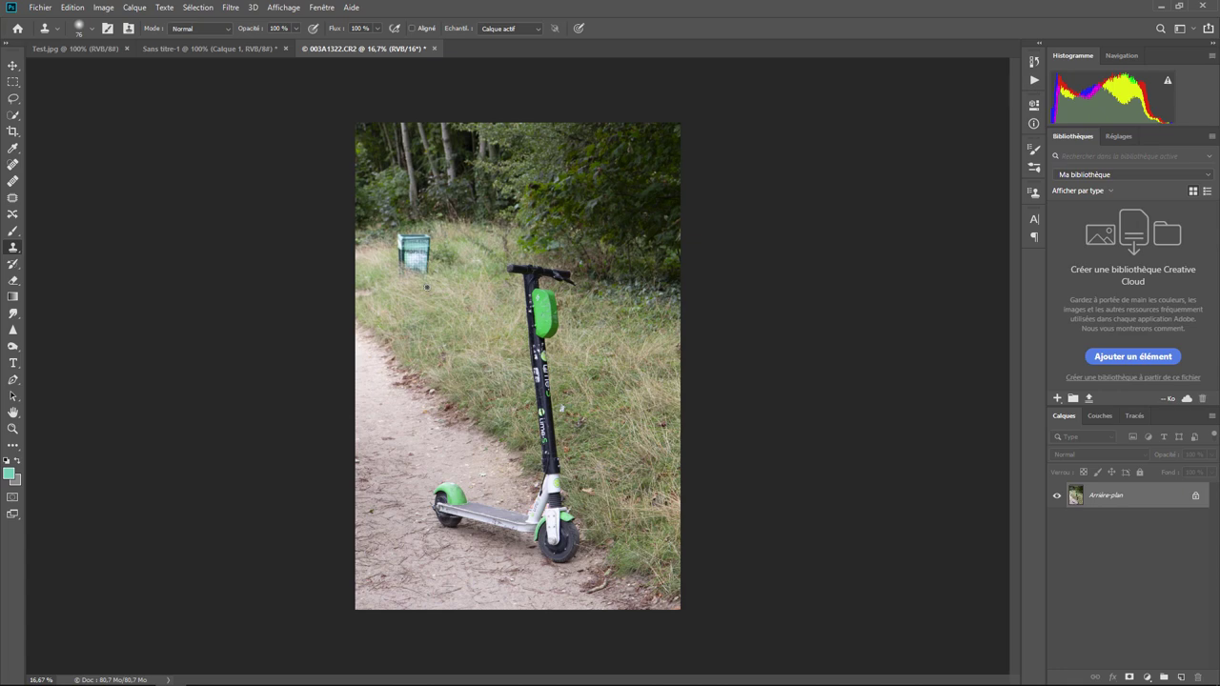
# Zoom in on the teal bin, undoing a stray cloned stroke and panning up to the trees.
pyautogui.hotkey('ctrl', '+')
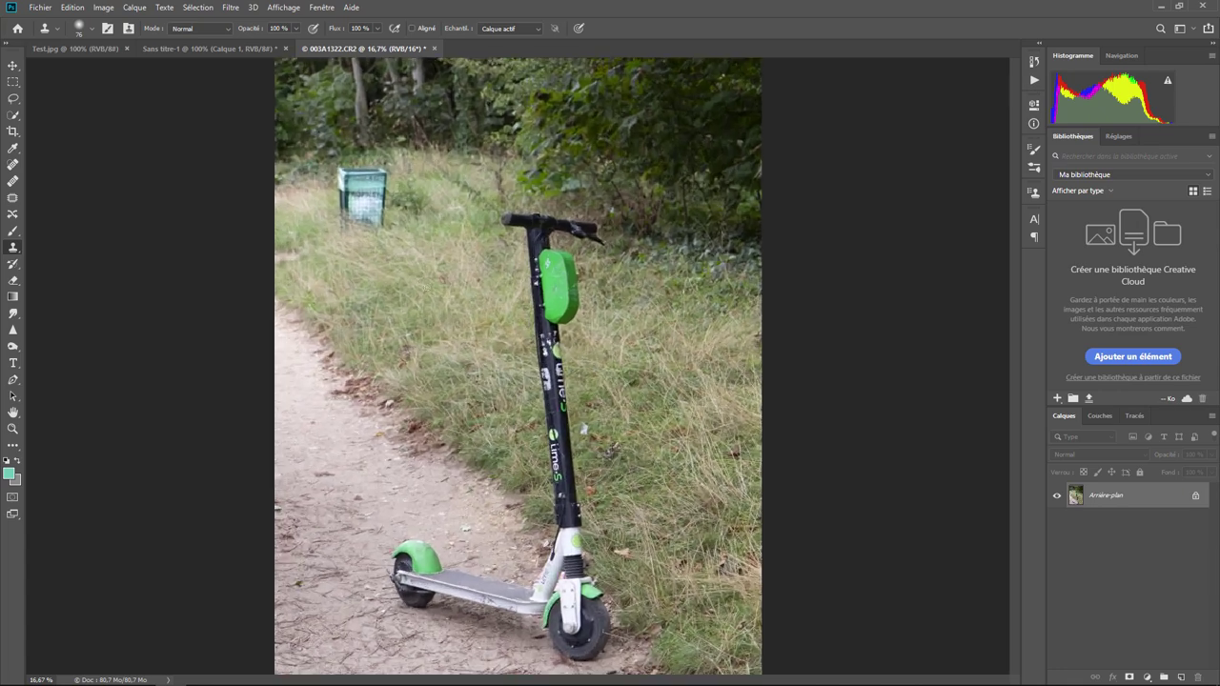
pyautogui.hotkey('ctrl', '+')
pyautogui.keyDown('shift'); pyautogui.click(415, 349); pyautogui.keyUp('shift')
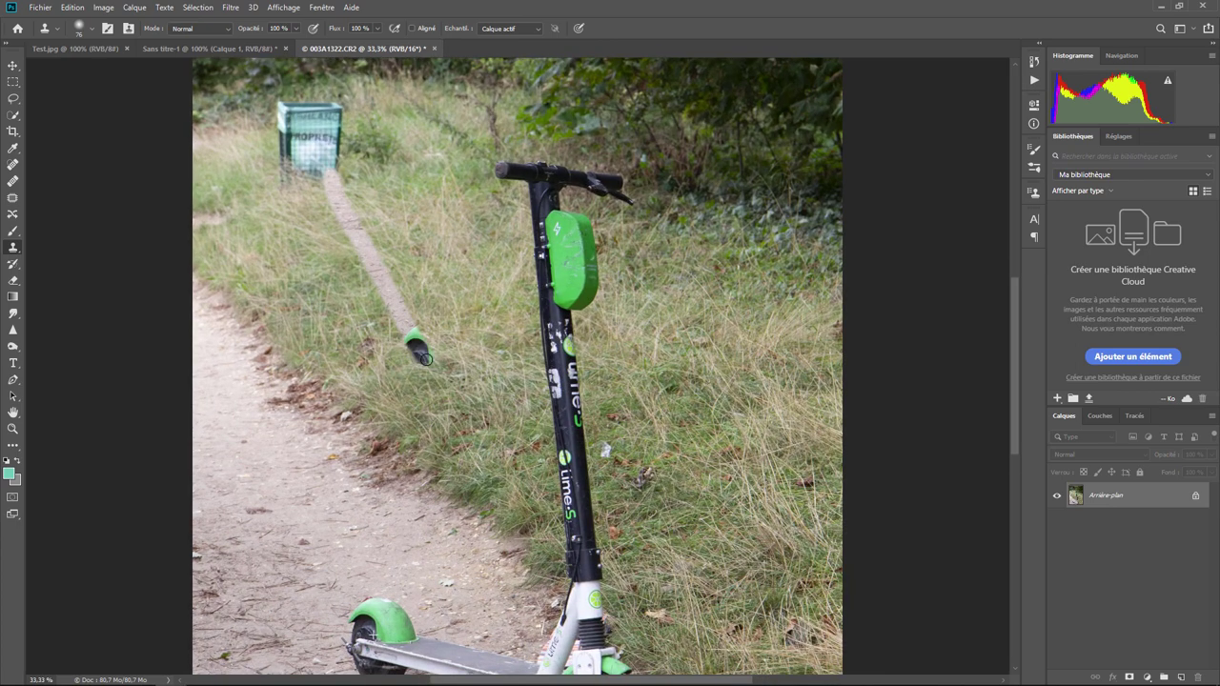
pyautogui.hotkey('ctrl', 'z')
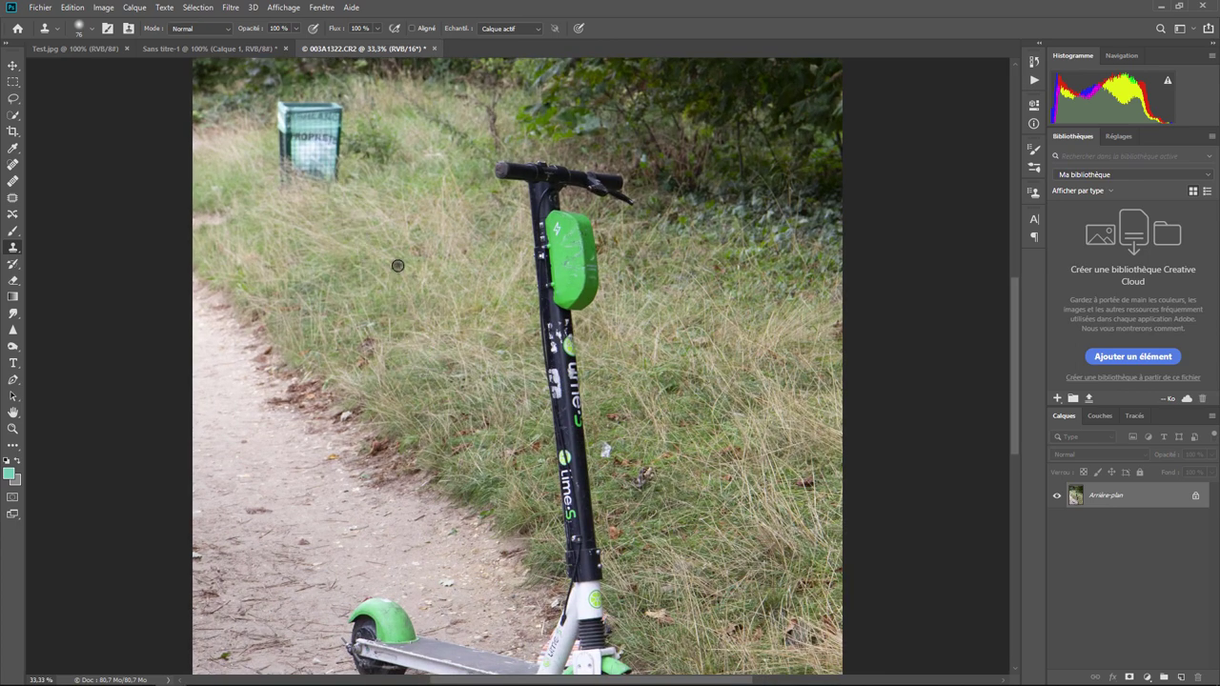
pyautogui.moveTo(376, 160); pyautogui.dragTo(484, 413)
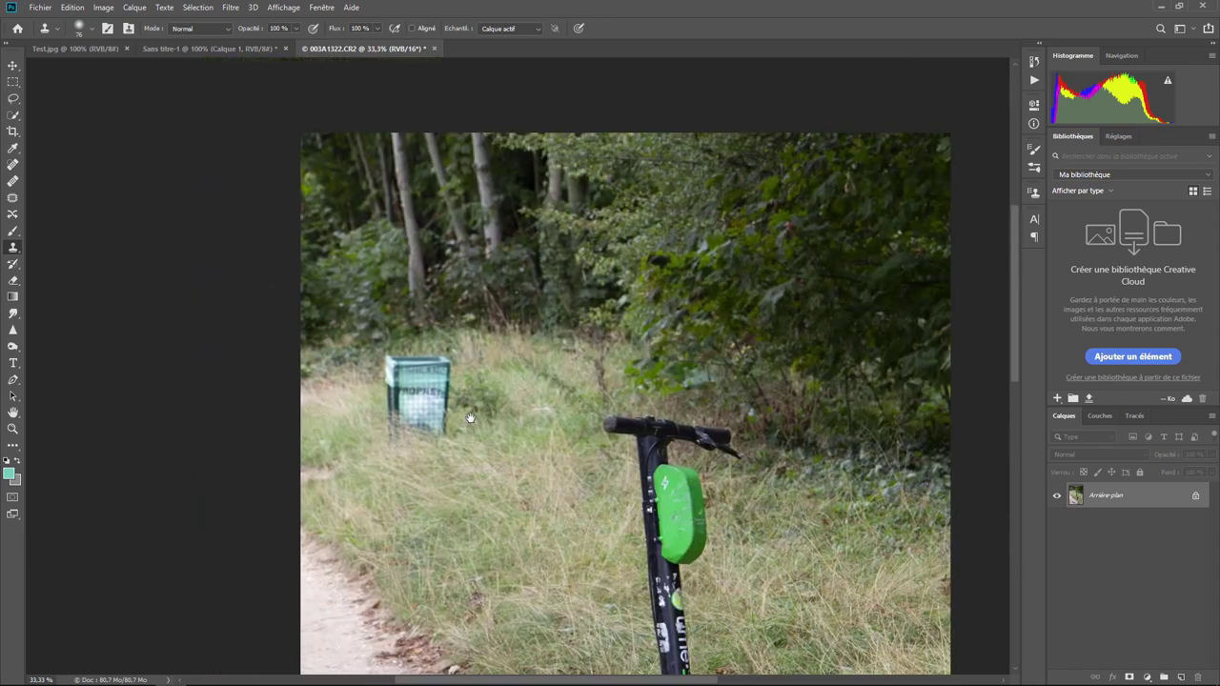
pyautogui.hotkey('ctrl', '+')
pyautogui.hotkey('ctrl', '+')
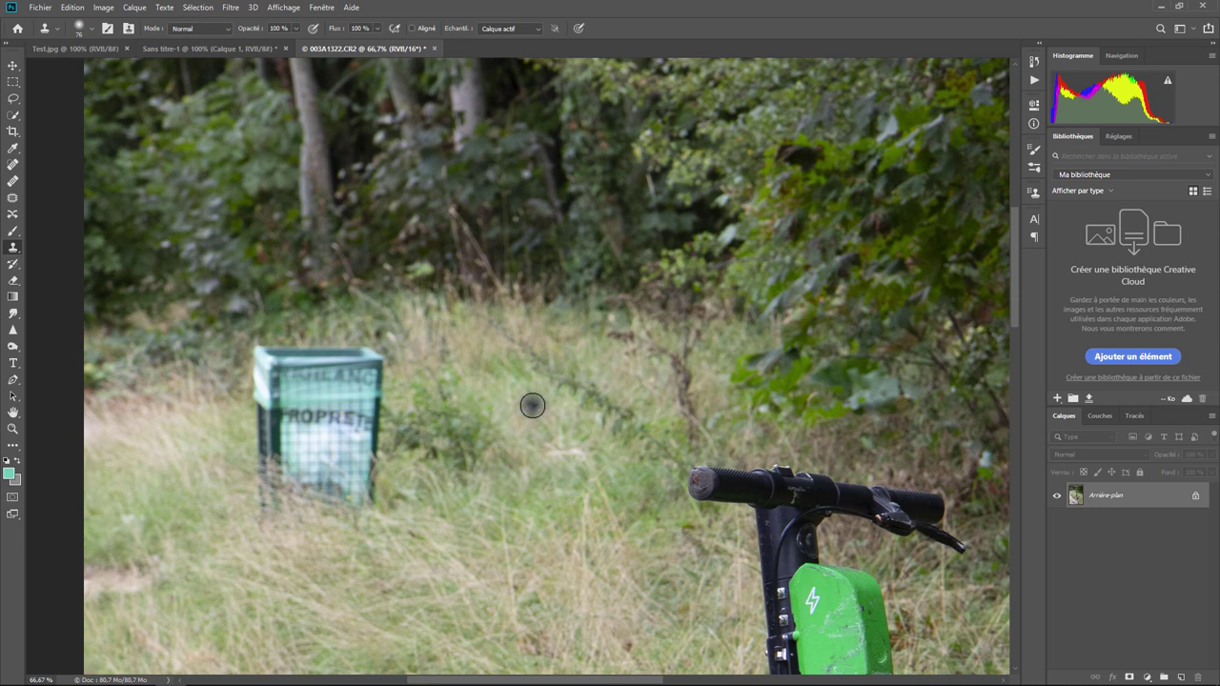
# Sample nearby grass and paint it over the teal bin and its lettered band, then zoom out.
pyautogui.keyDown('alt'); pyautogui.click(584, 369); pyautogui.keyUp('alt')
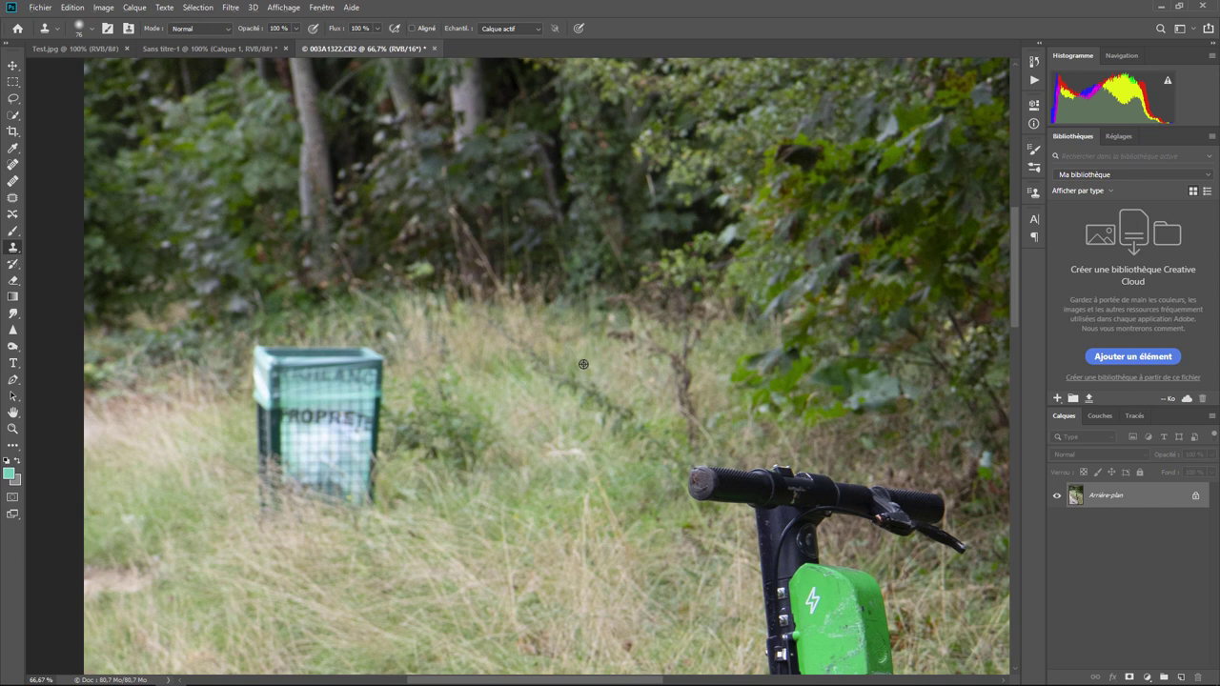
pyautogui.click(583, 364)
pyautogui.moveTo(250, 359)
pyautogui.mouseDown()
pyautogui.moveTo(374, 358)
pyautogui.moveTo(284, 390)
pyautogui.moveTo(305, 423)
pyautogui.moveTo(333, 423)
pyautogui.moveTo(270, 436)
pyautogui.moveTo(313, 435)
pyautogui.moveTo(293, 436)
pyautogui.mouseUp()
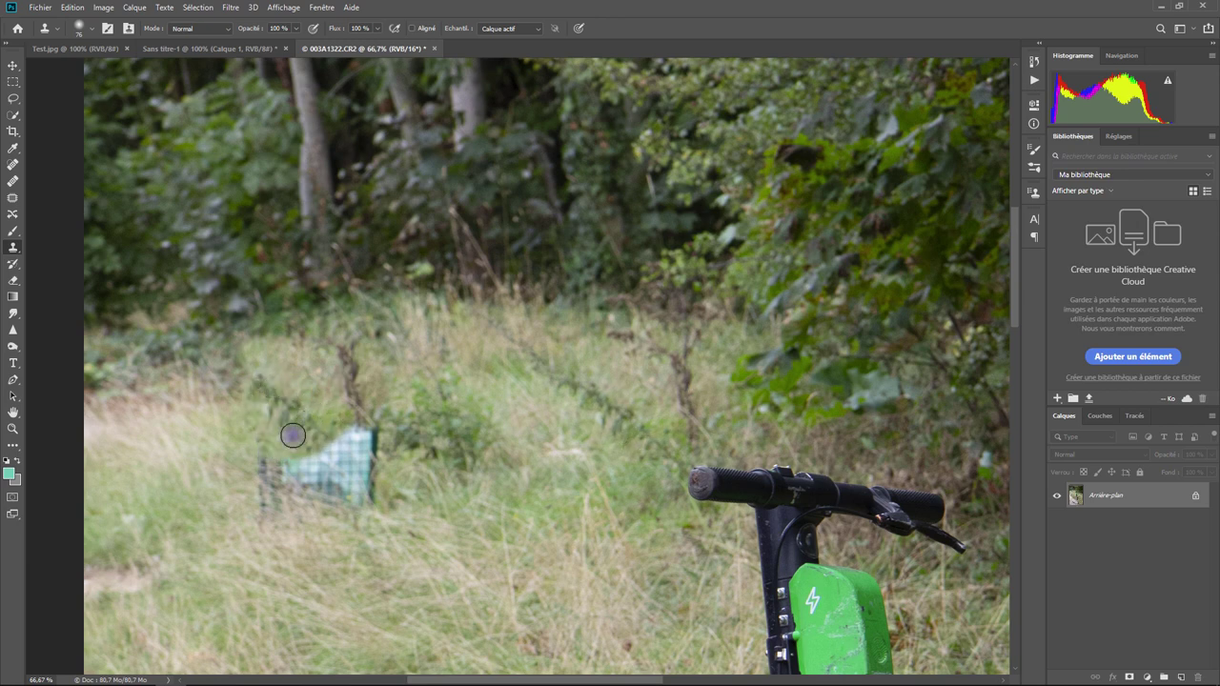
pyautogui.keyDown('alt'); pyautogui.click(534, 435); pyautogui.keyUp('alt')
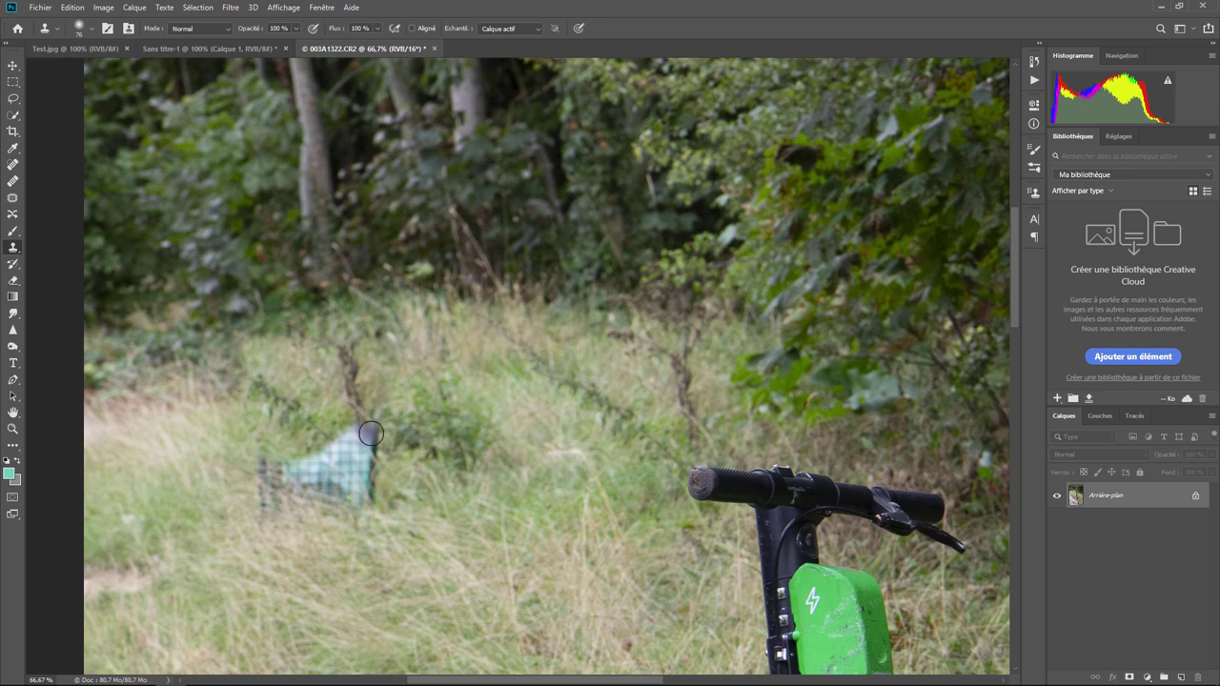
pyautogui.moveTo(372, 435)
pyautogui.mouseDown()
pyautogui.moveTo(362, 490)
pyautogui.moveTo(275, 497)
pyautogui.moveTo(296, 505)
pyautogui.mouseUp()
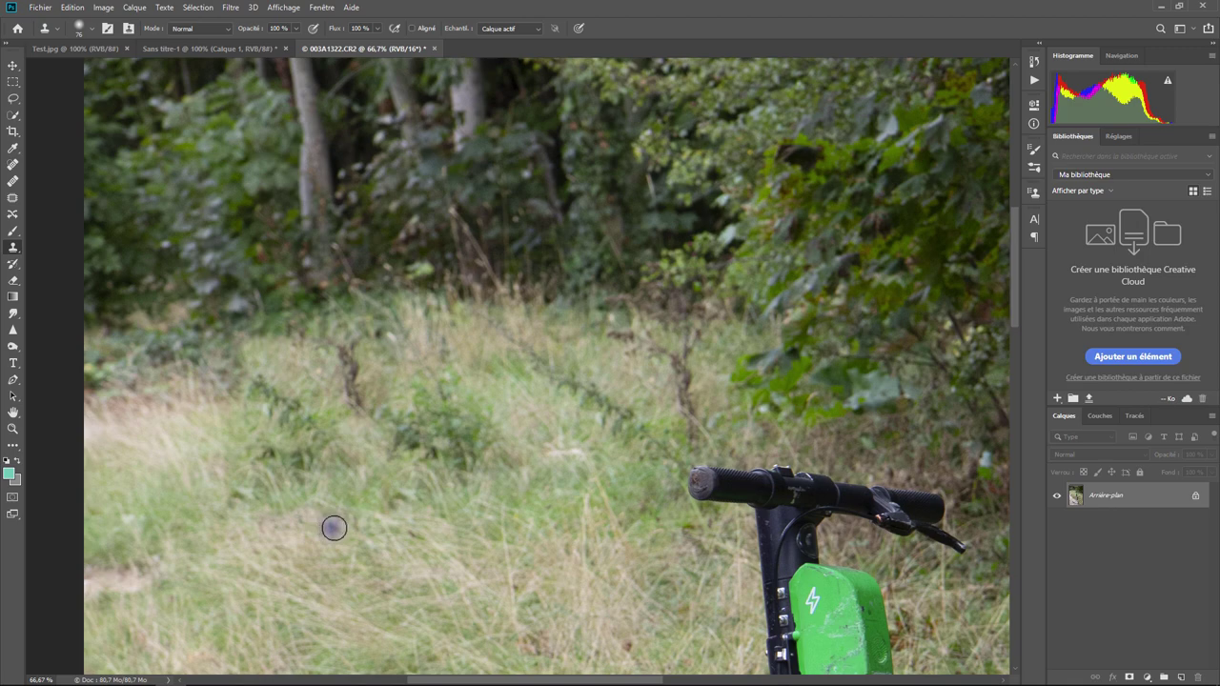
pyautogui.hotkey('ctrl', '-')
pyautogui.hotkey('ctrl', '-')
pyautogui.hotkey('ctrl', '-')
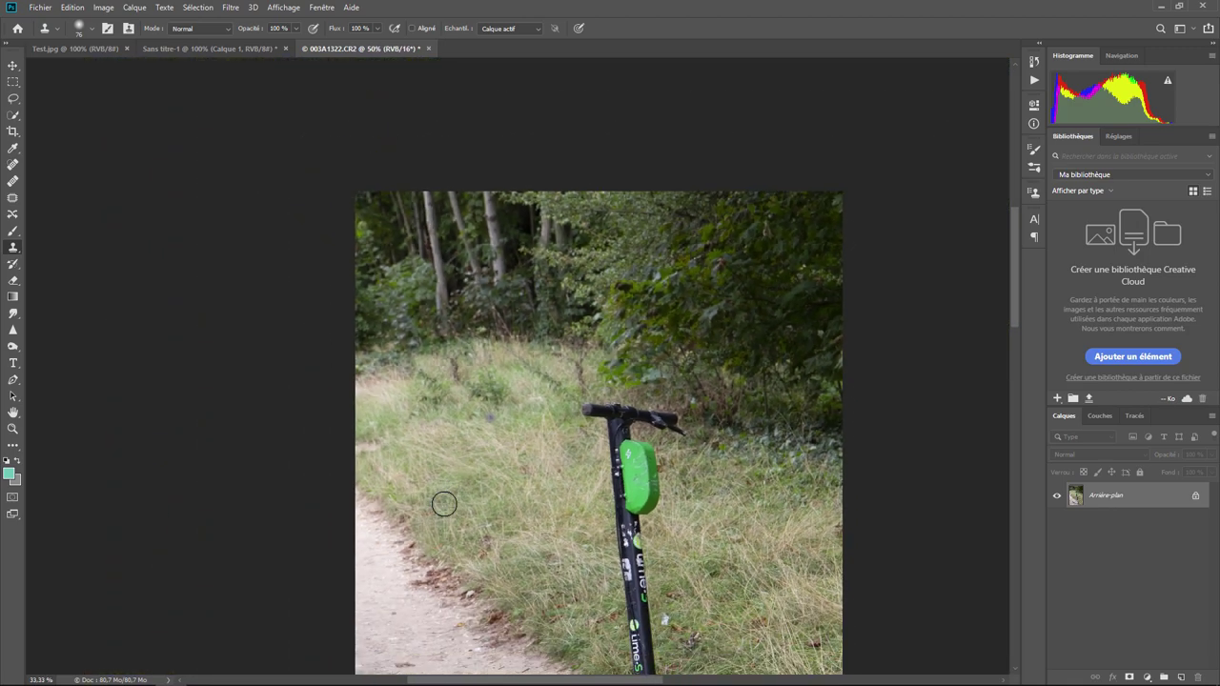
pyautogui.hotkey('ctrl', '-')
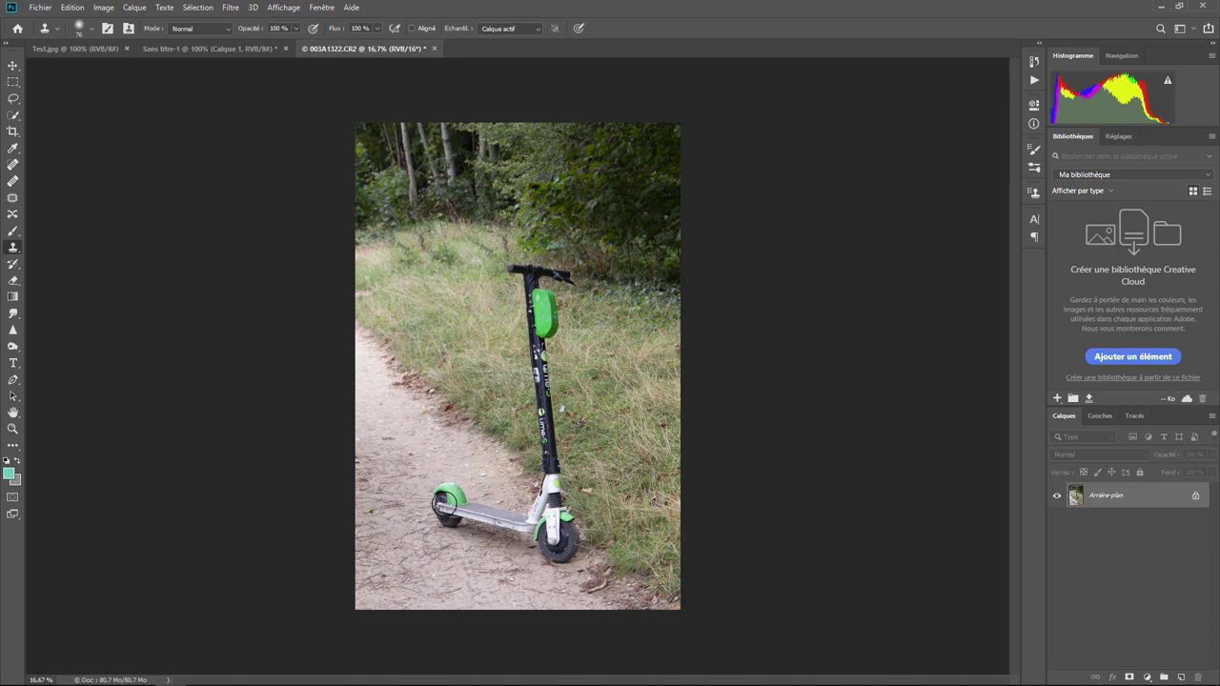
# Zoom to 50% near the scooter stem and set Échantillon to Actif et inférieurs.
pyautogui.hotkey('ctrl', '+')
pyautogui.hotkey('ctrl', '+')
pyautogui.hotkey('ctrl', '+')
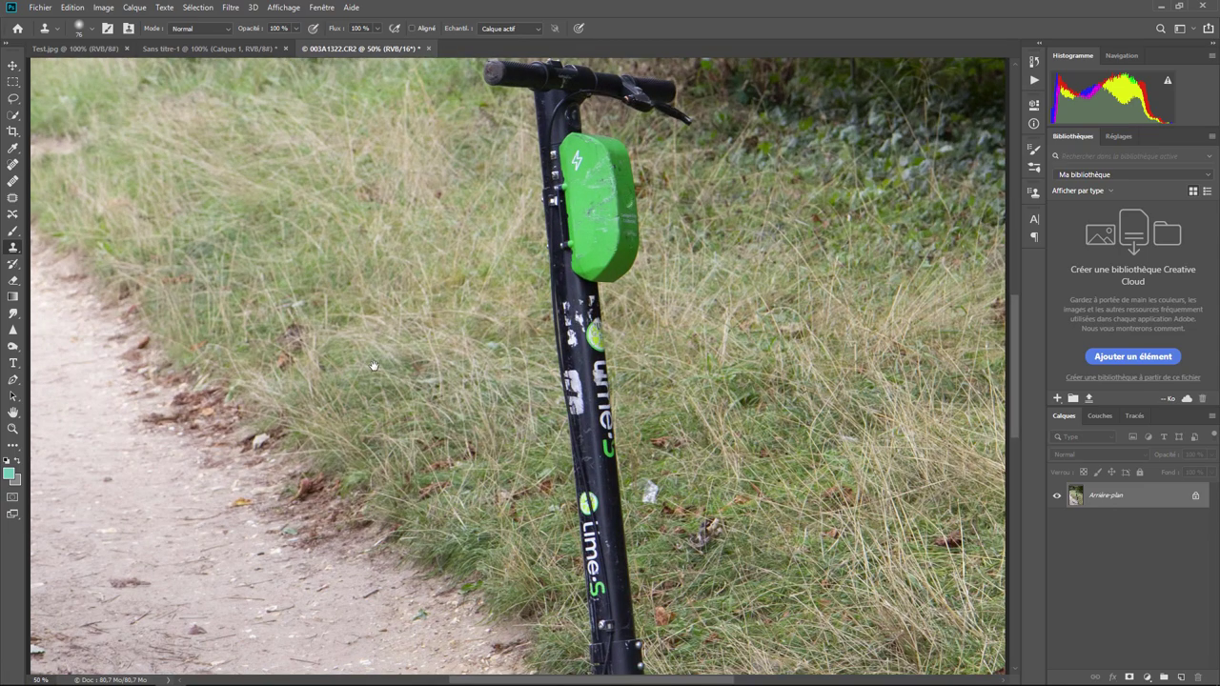
pyautogui.scroll(5, 371, 352)
pyautogui.hscroll(-3, 371, 353)
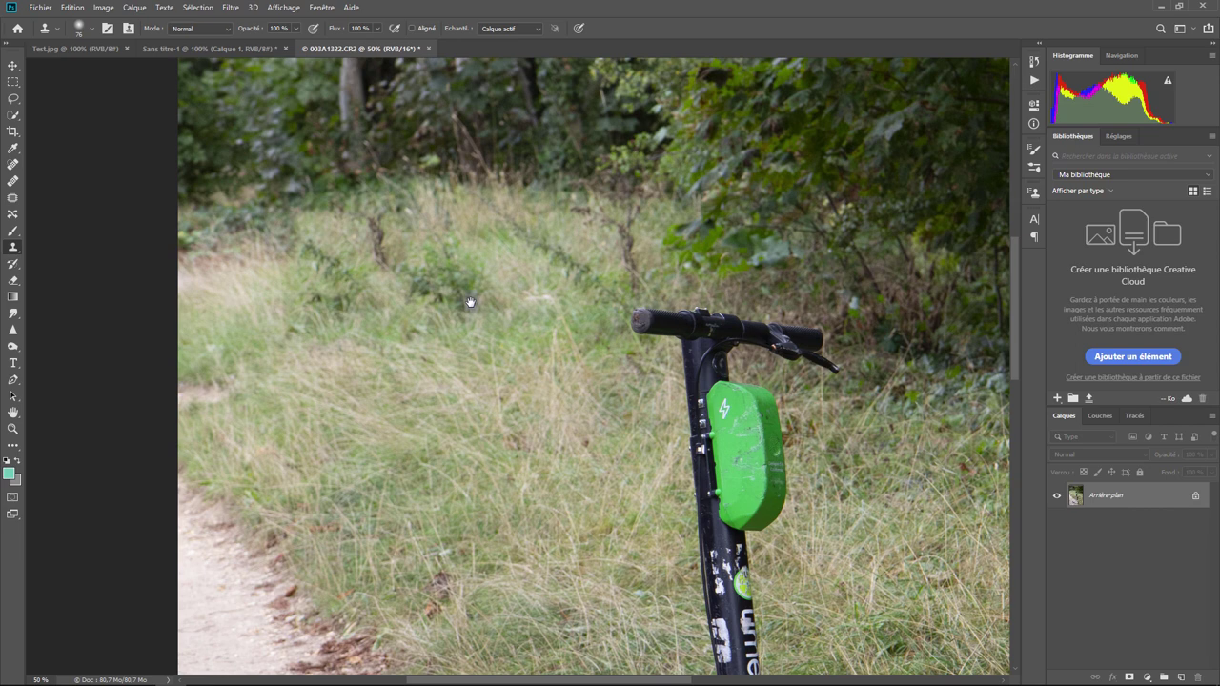
pyautogui.click(519, 29)
pyautogui.click(510, 46)
# Create Calque 1, Calque 2 and Calque 3, reselect Calque 1, and choose the Elliptical Marquee.
pyautogui.click(1182, 678)
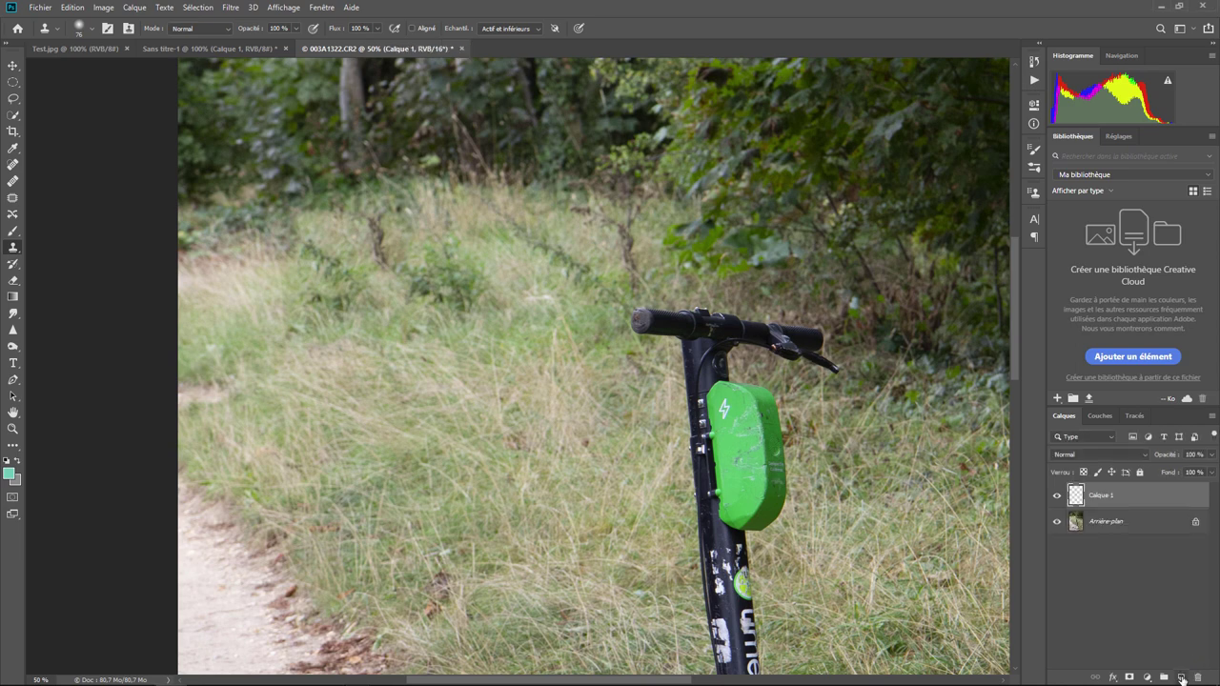
pyautogui.click(1181, 678)
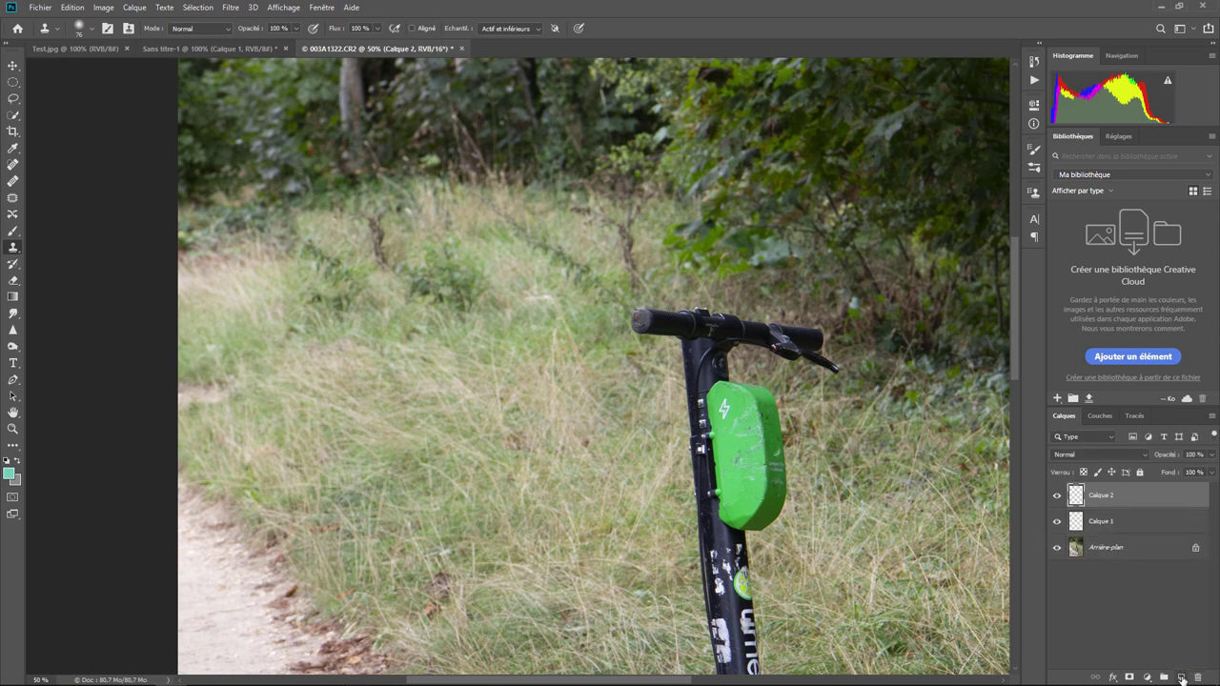
pyautogui.click(1181, 677)
pyautogui.click(1117, 551)
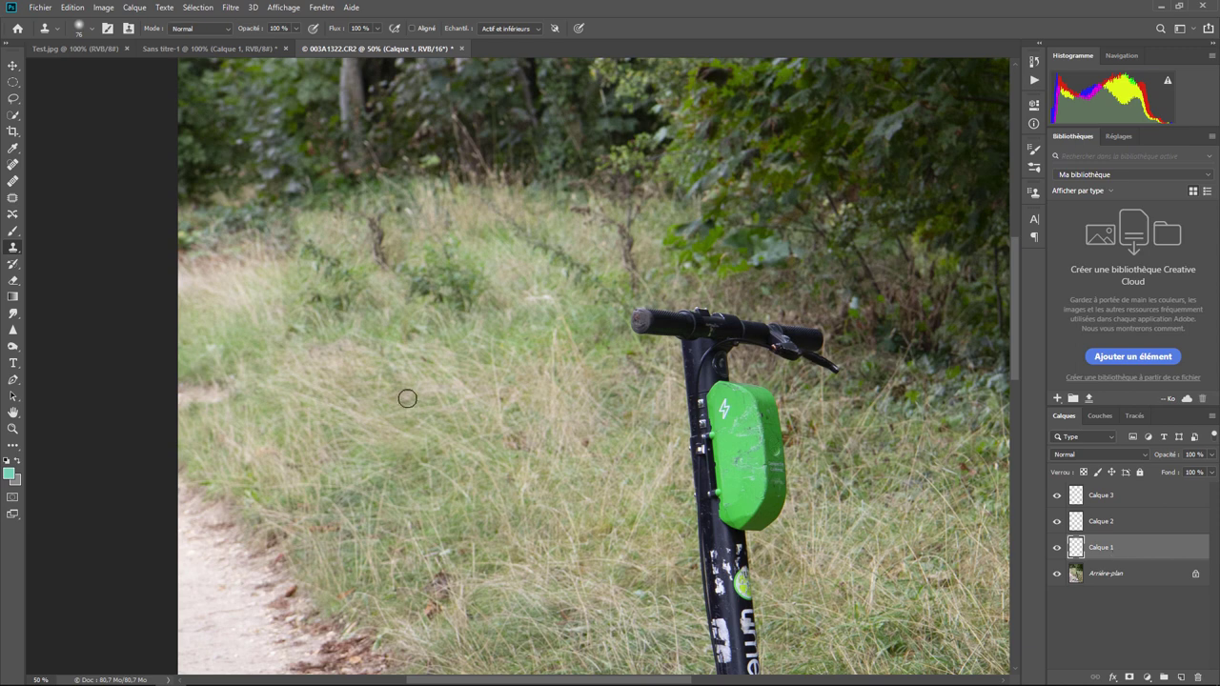
pyautogui.click(15, 85)
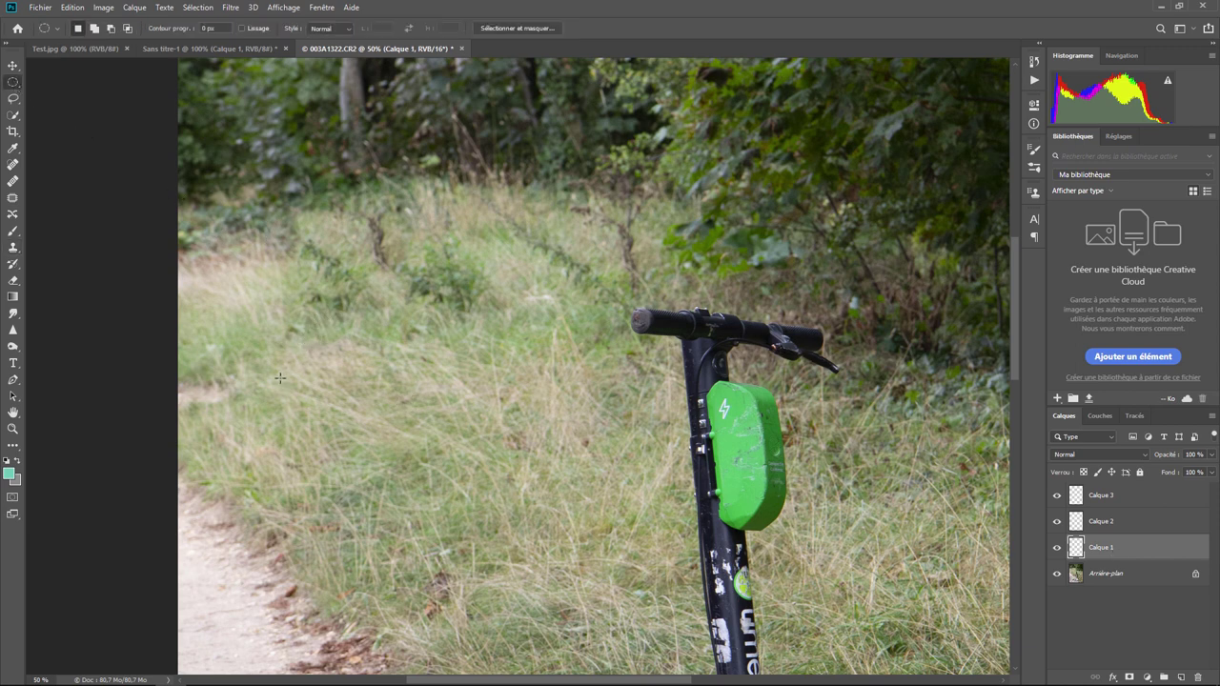
# Draw a circle on the left grass in Calque 1 and fill it with yellow.
pyautogui.moveTo(283, 366); pyautogui.dragTo(386, 471)
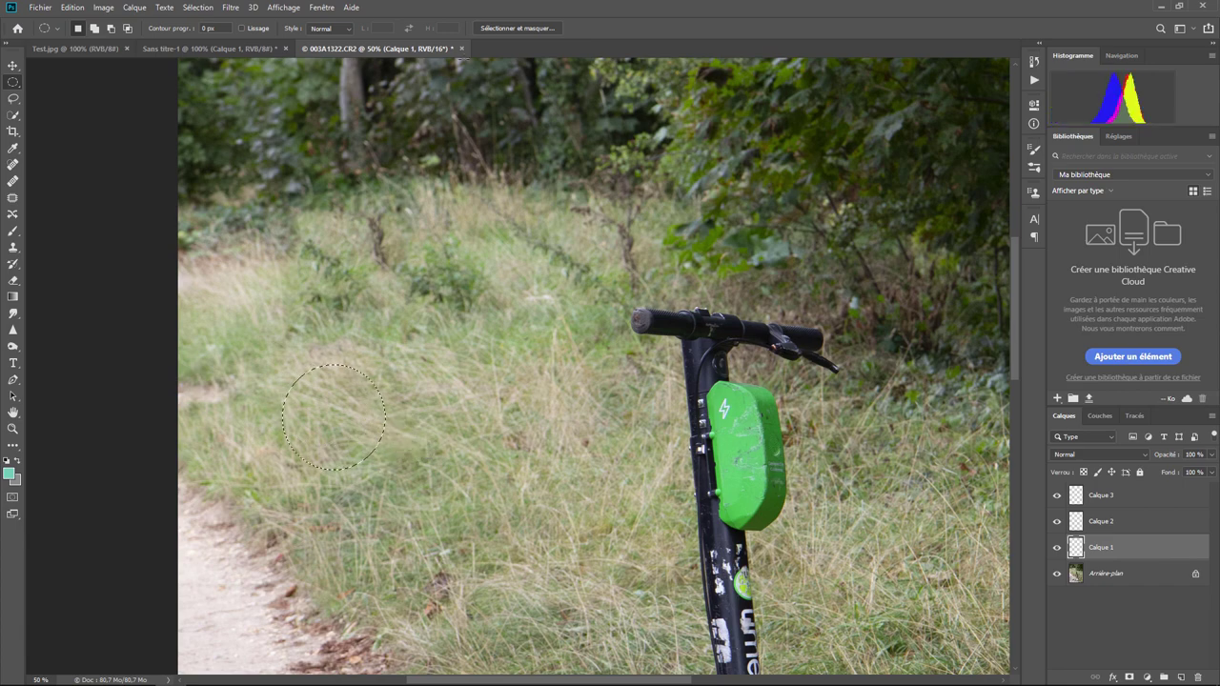
pyautogui.click(71, 7)
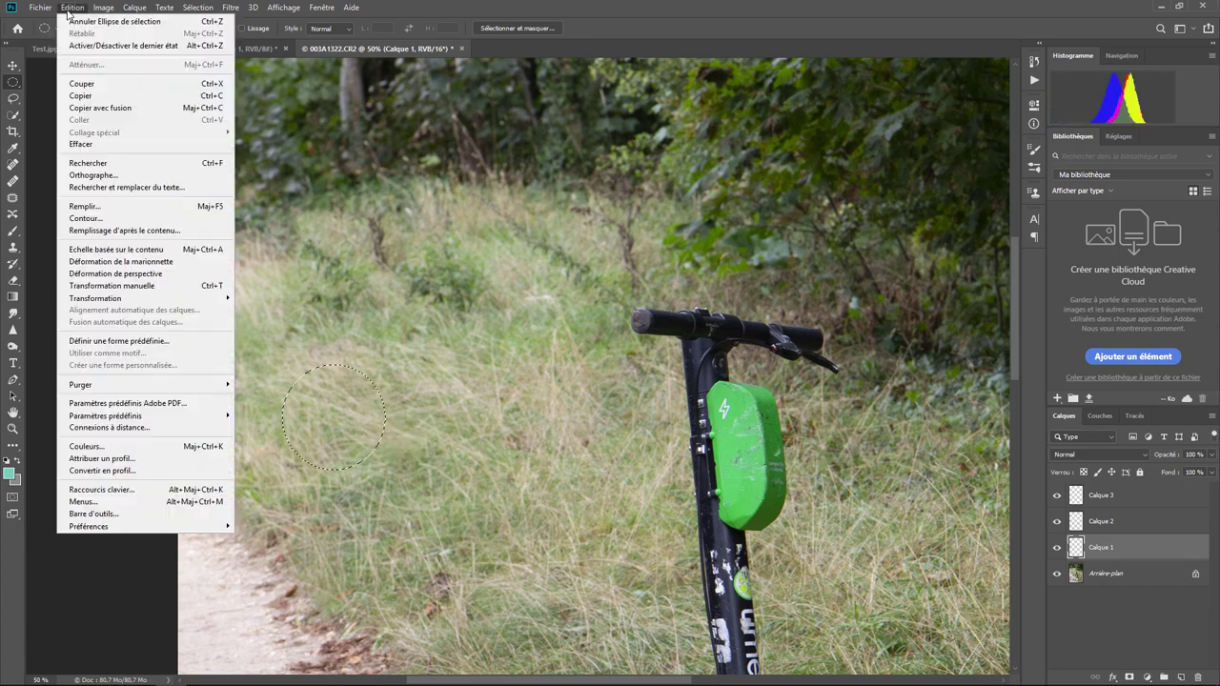
pyautogui.click(103, 207)
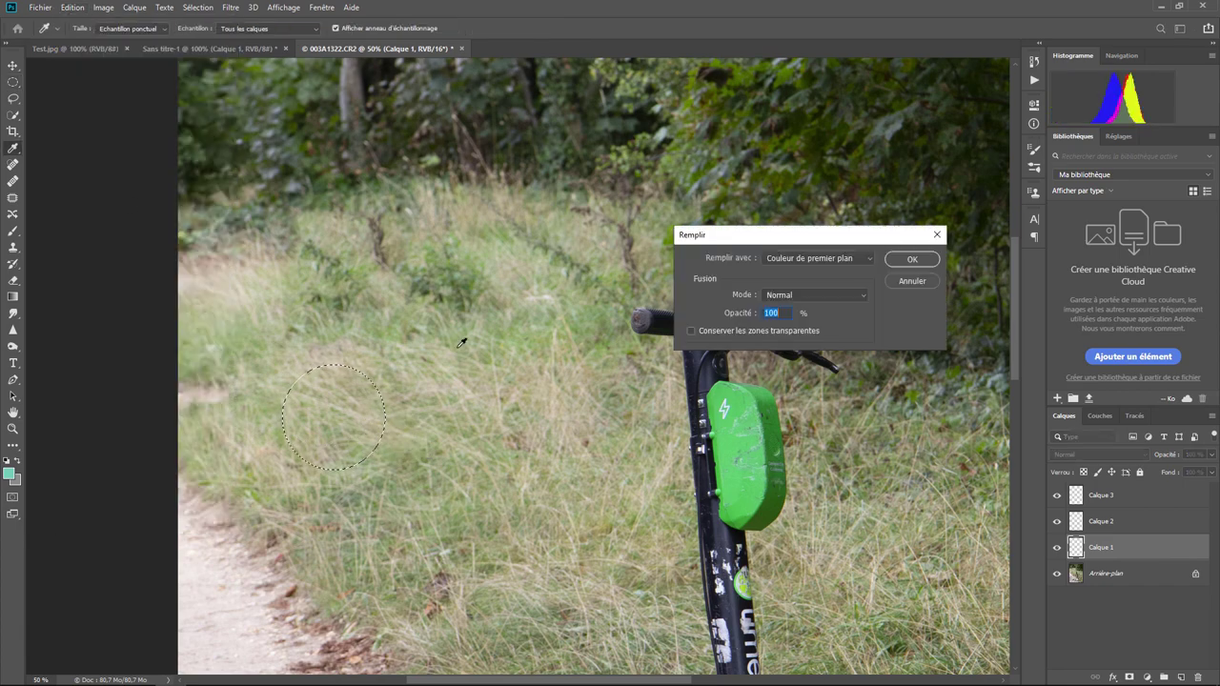
pyautogui.click(807, 257)
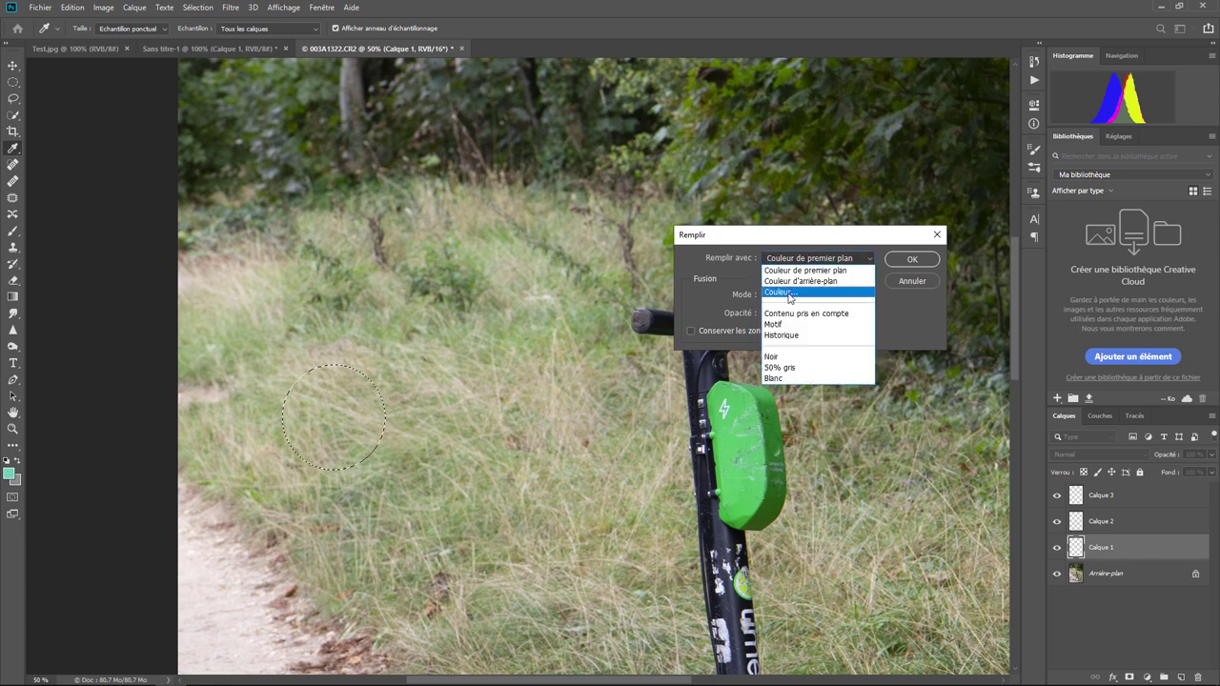
pyautogui.click(789, 297)
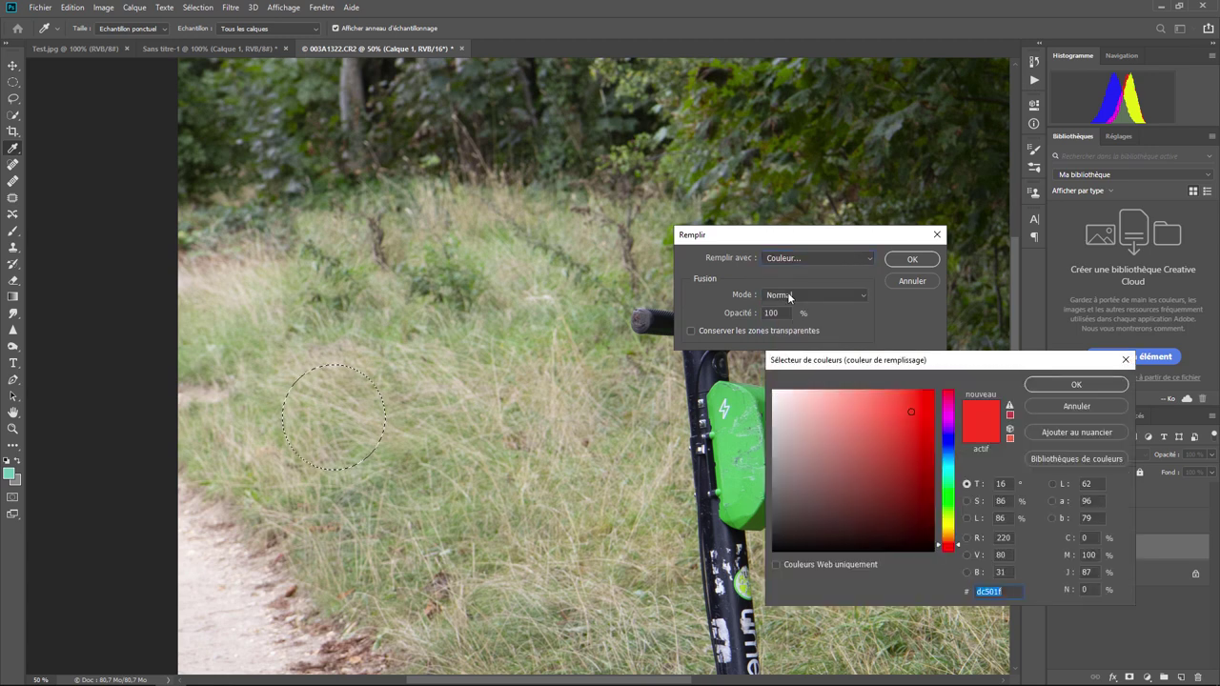
pyautogui.click(950, 529)
pyautogui.click(933, 390)
pyautogui.click(1077, 383)
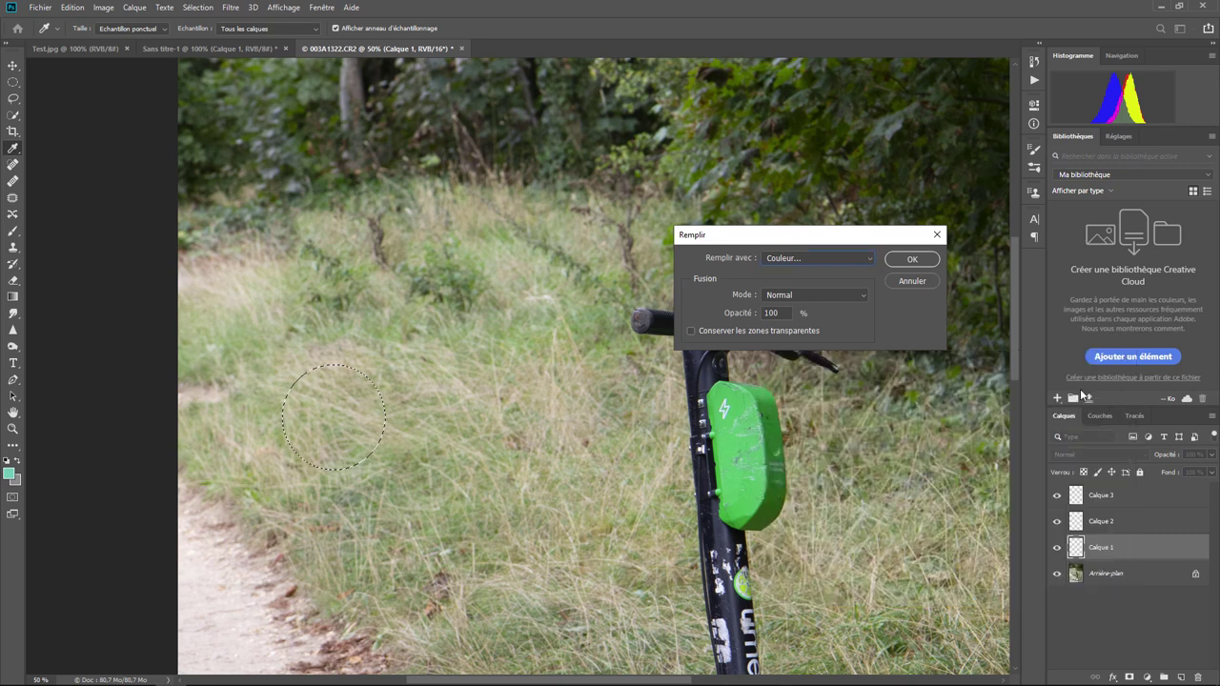
pyautogui.click(912, 260)
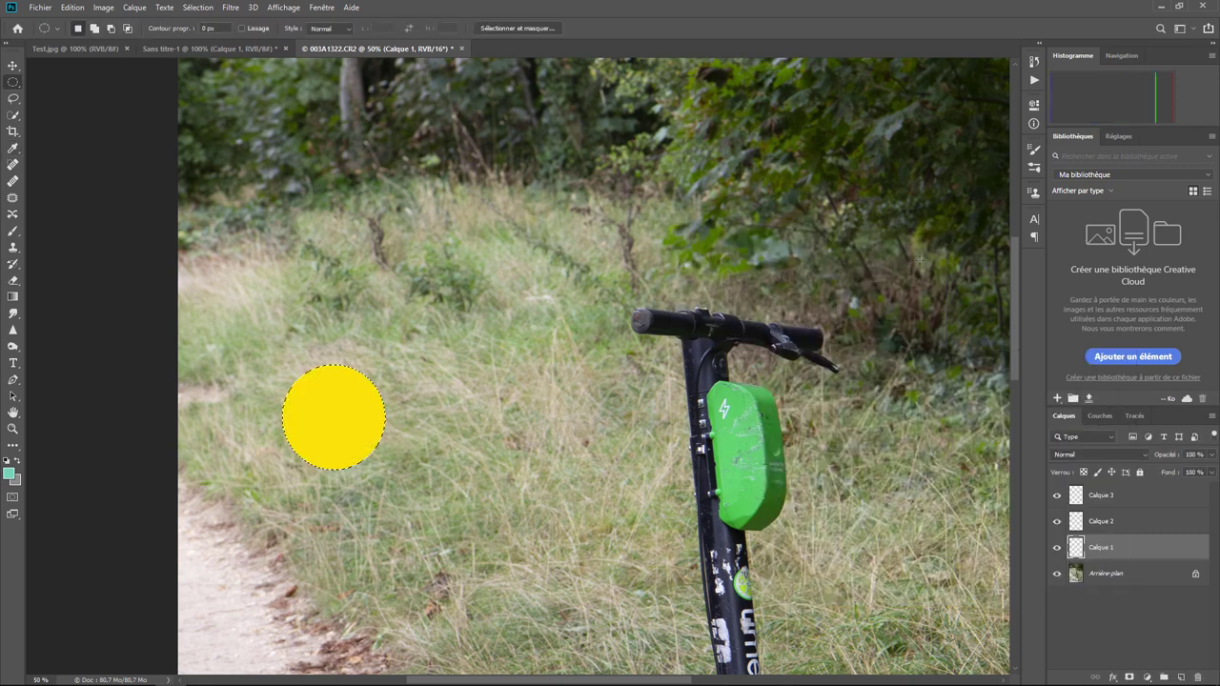
# On Calque 2, draw a circle beside the yellow one and fill it with blue.
pyautogui.click(1113, 532)
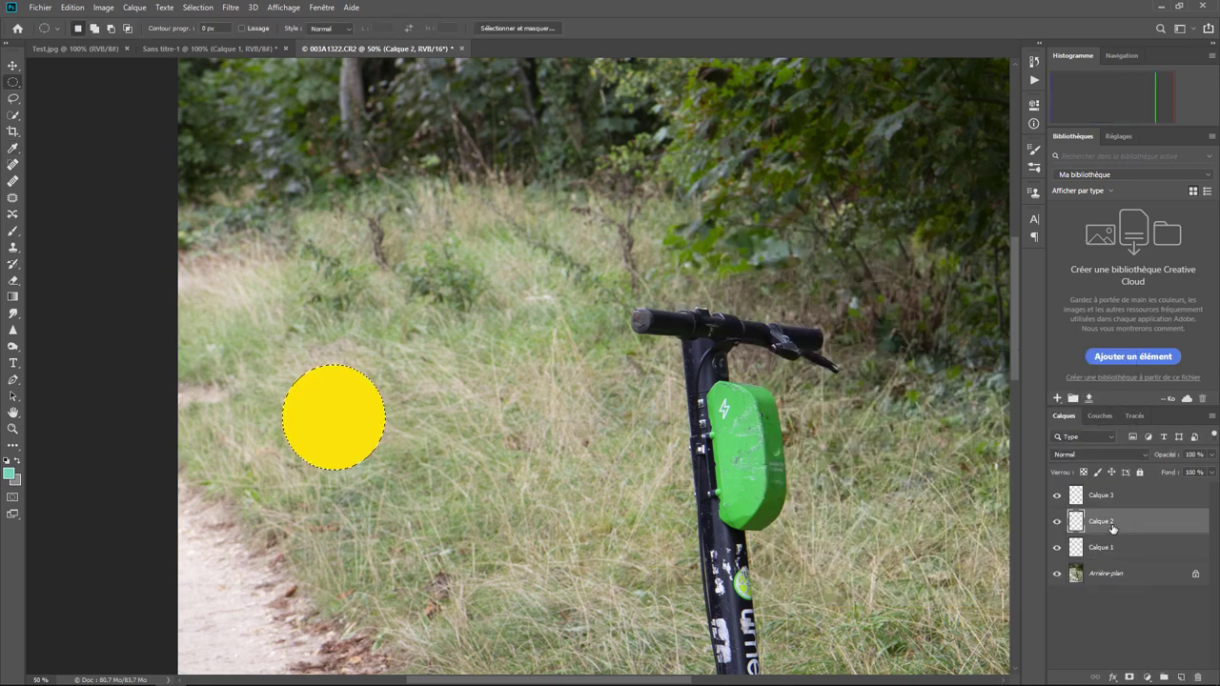
pyautogui.hotkey('ctrl', 'd')
pyautogui.moveTo(455, 378); pyautogui.dragTo(557, 479)
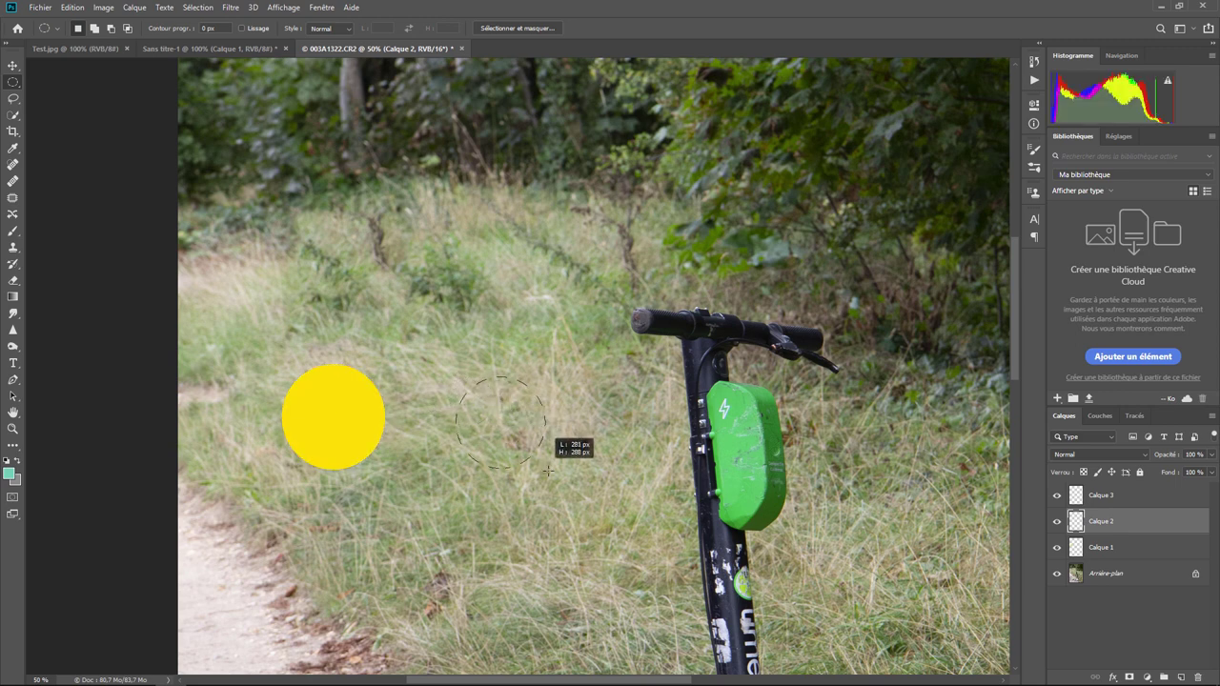
pyautogui.moveTo(505, 427); pyautogui.dragTo(466, 433)
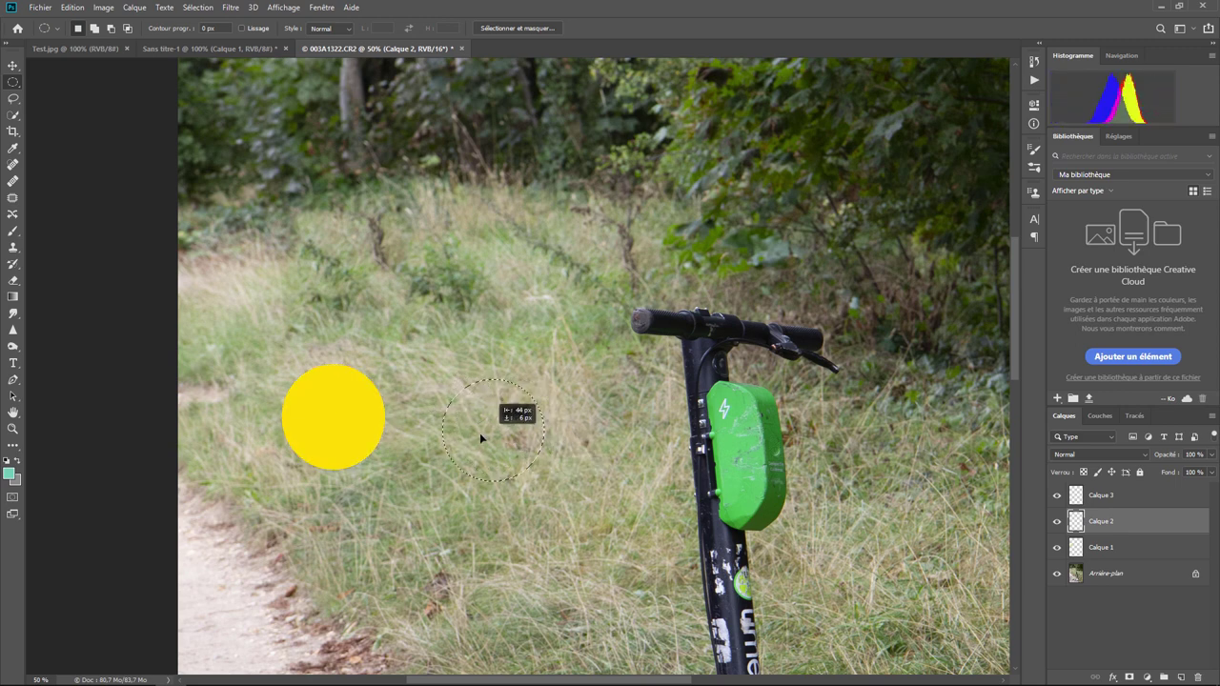
pyautogui.click(73, 7)
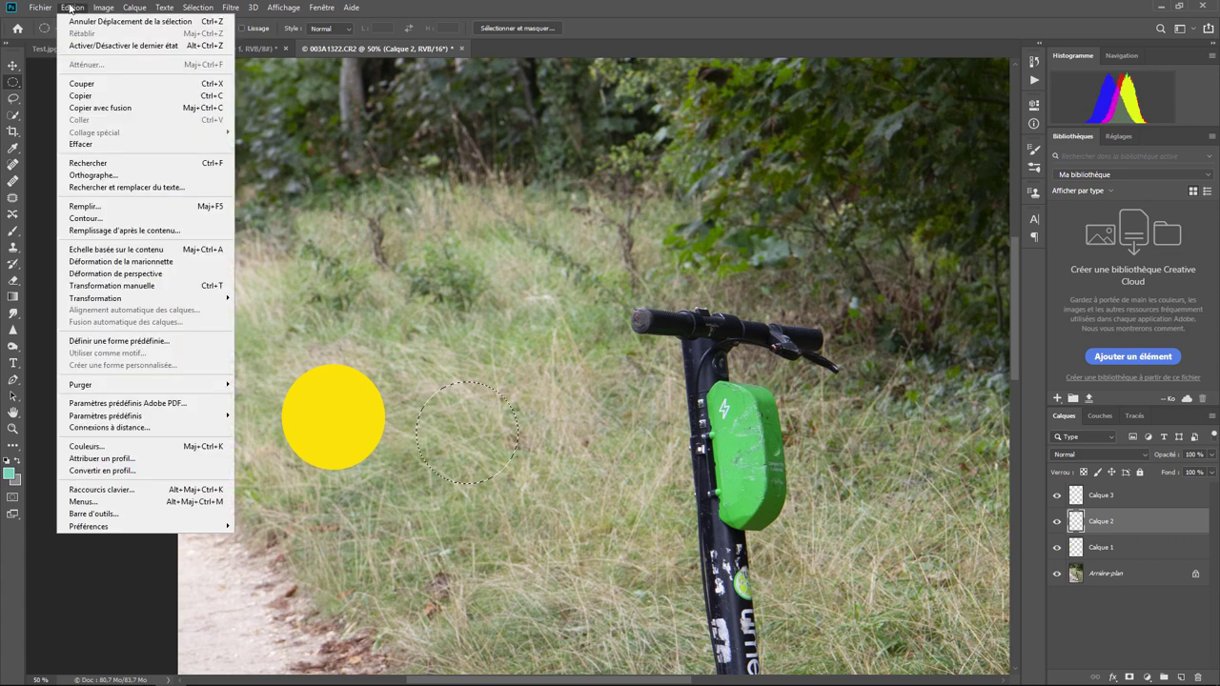
pyautogui.click(122, 206)
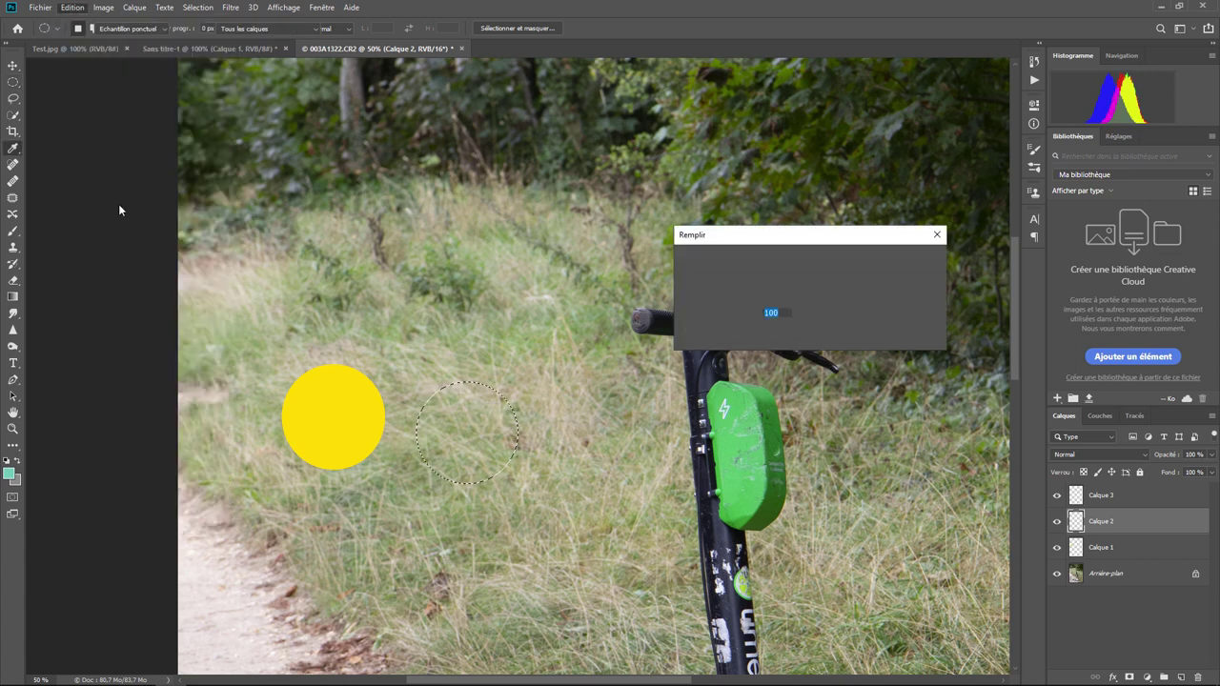
pyautogui.click(832, 259)
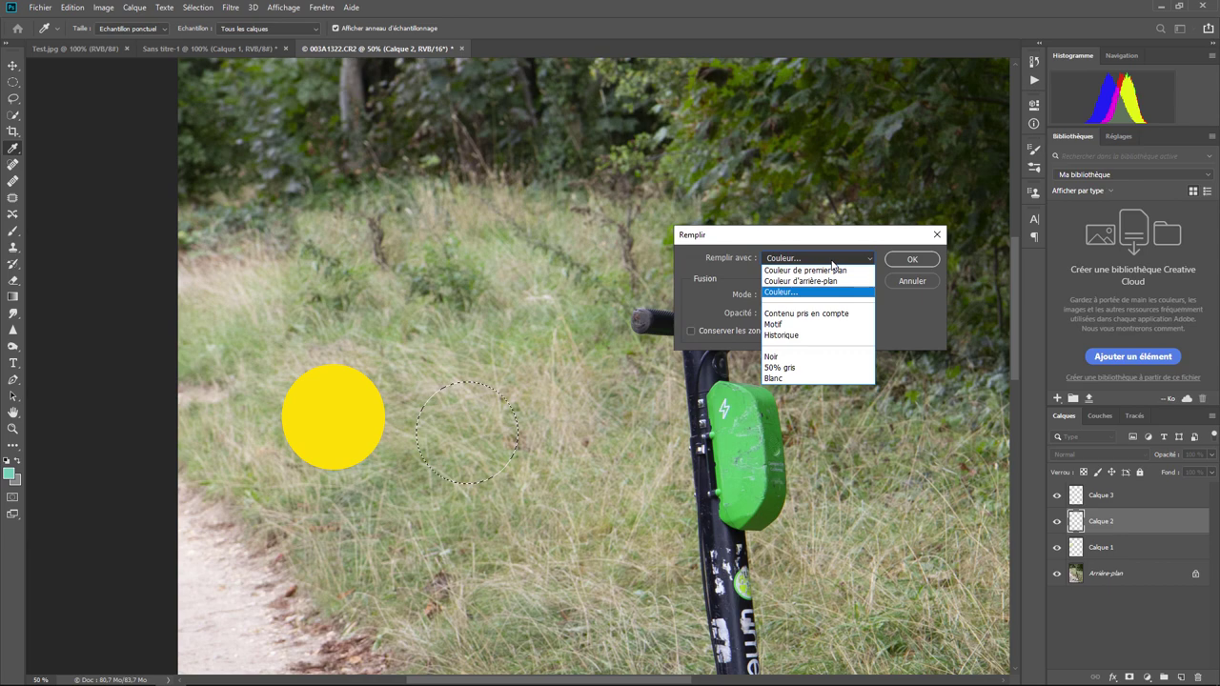
pyautogui.click(816, 293)
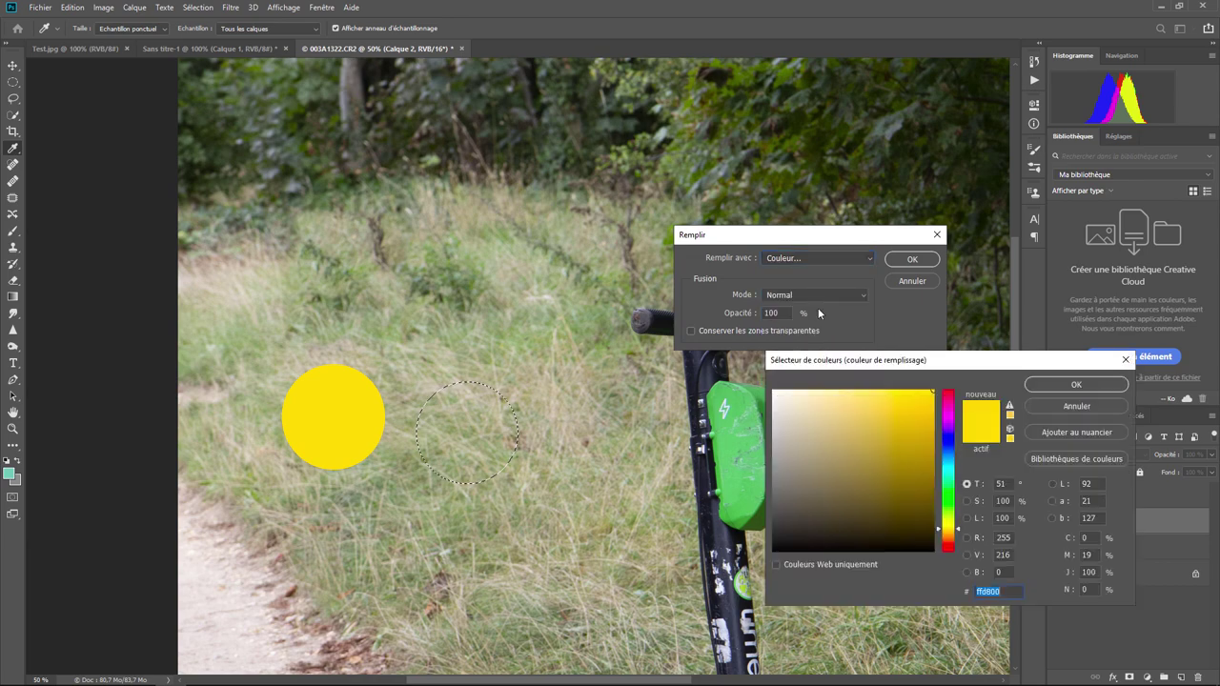
pyautogui.click(948, 456)
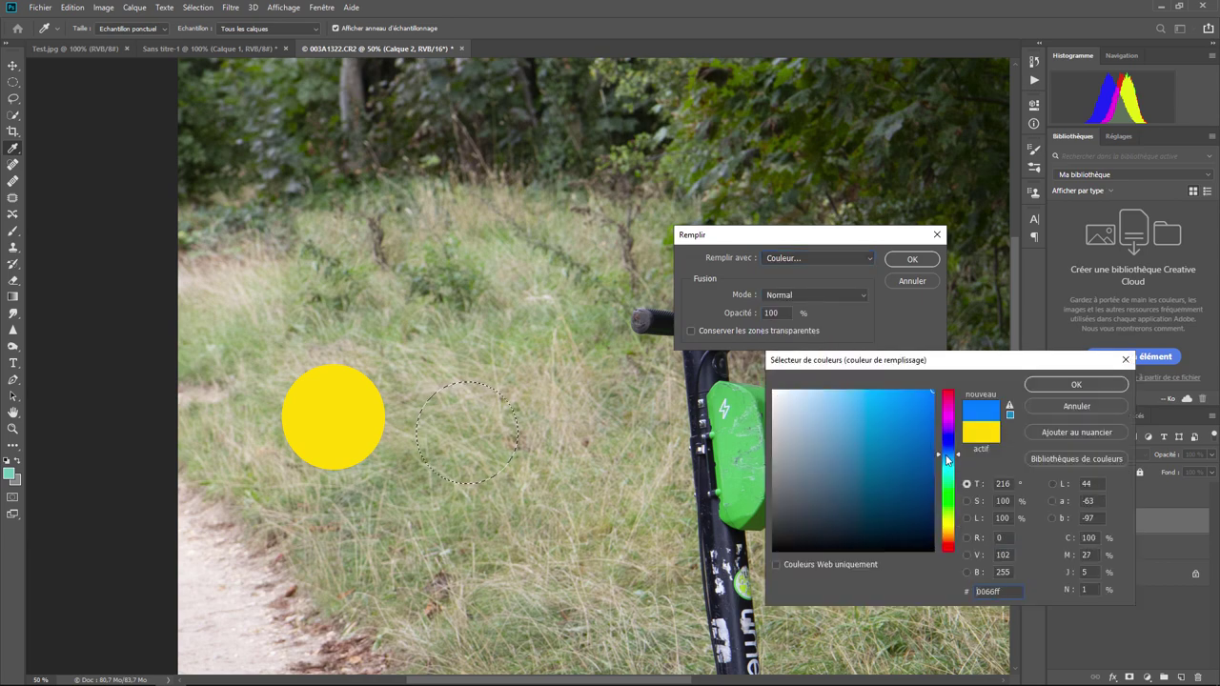
pyautogui.click(1076, 384)
pyautogui.click(912, 259)
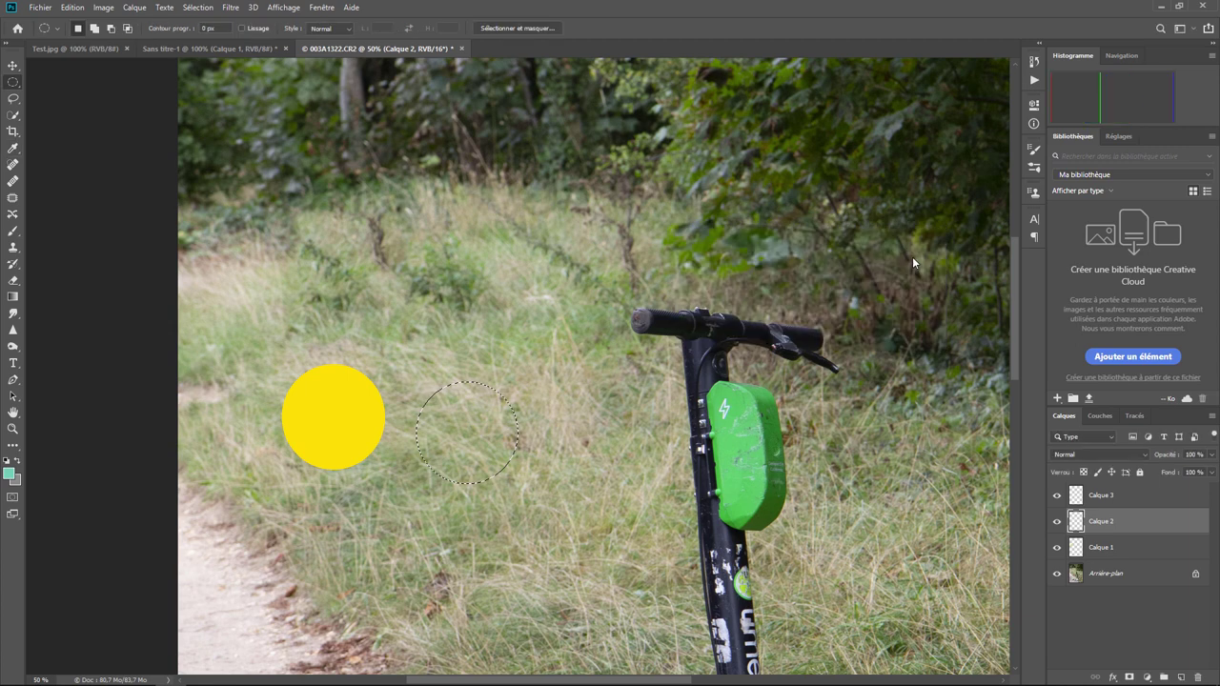
# On Calque 3, draw a circle lower on the grass and fill it with magenta.
pyautogui.click(1106, 495)
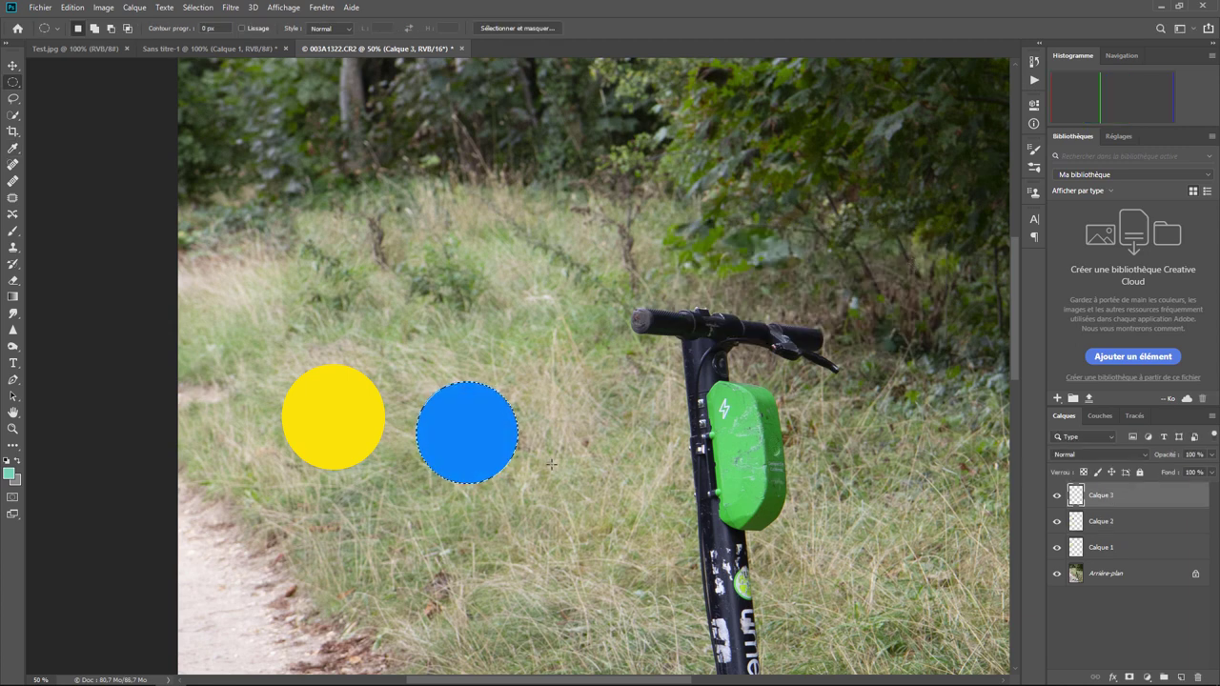
pyautogui.moveTo(552, 465); pyautogui.dragTo(645, 557)
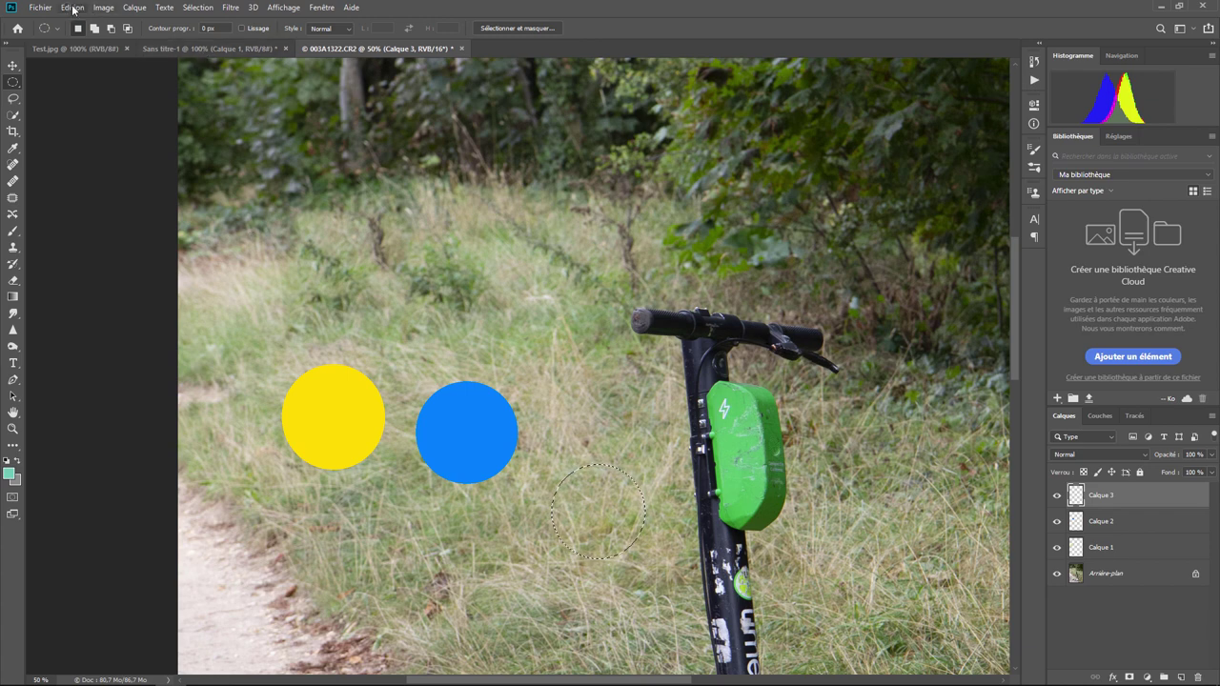
pyautogui.click(73, 7)
pyautogui.click(95, 206)
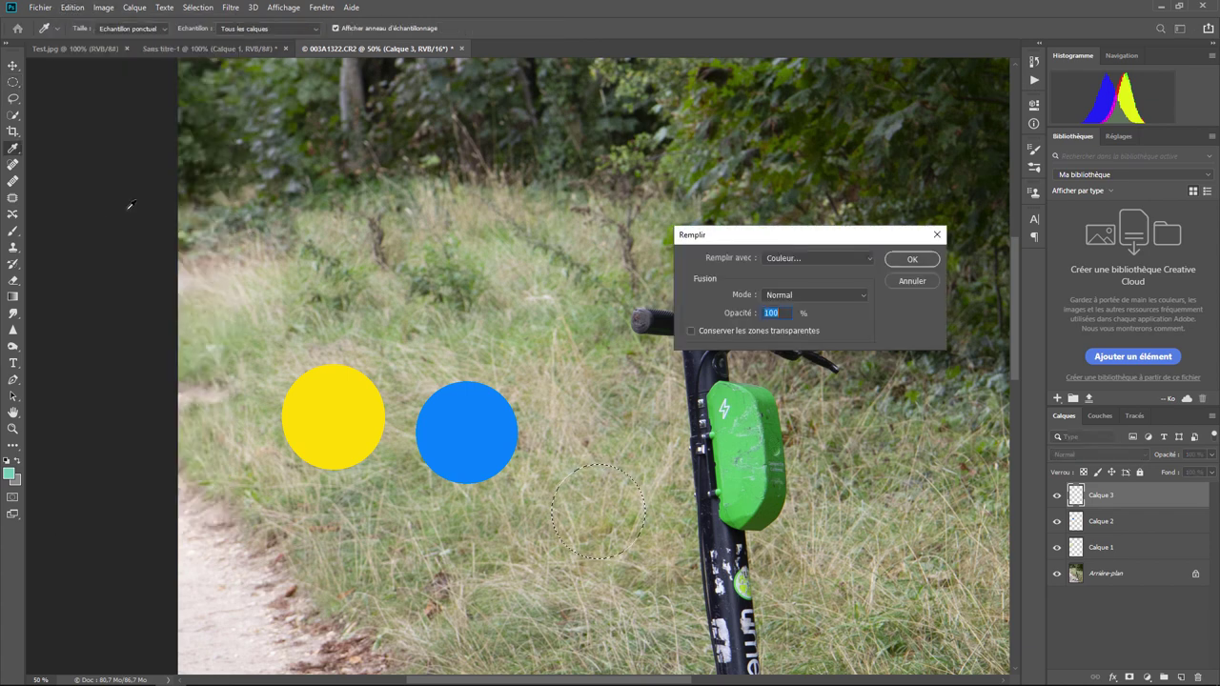
pyautogui.click(822, 259)
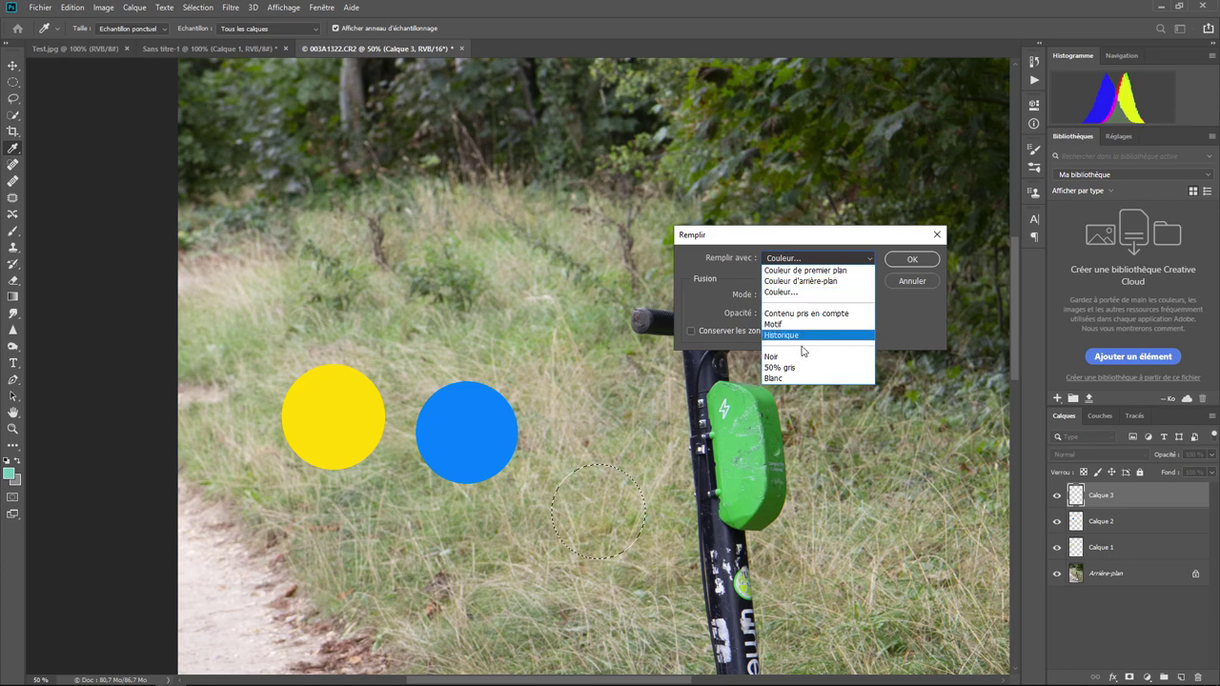
pyautogui.click(789, 301)
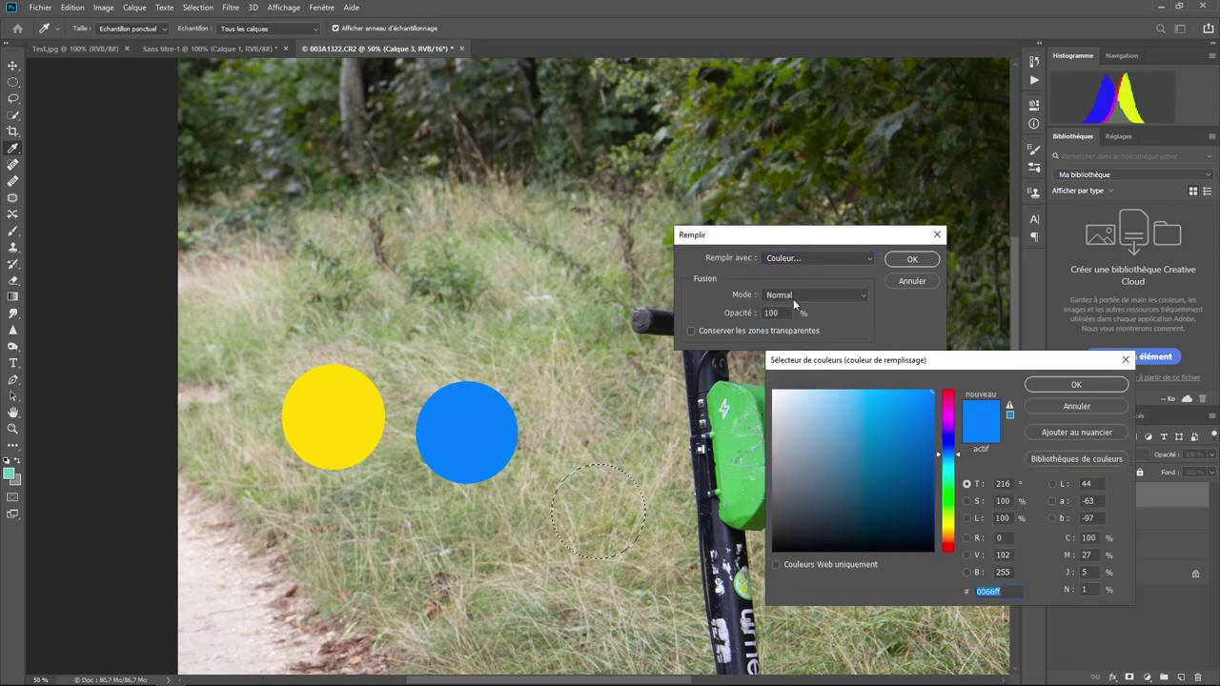
pyautogui.click(952, 423)
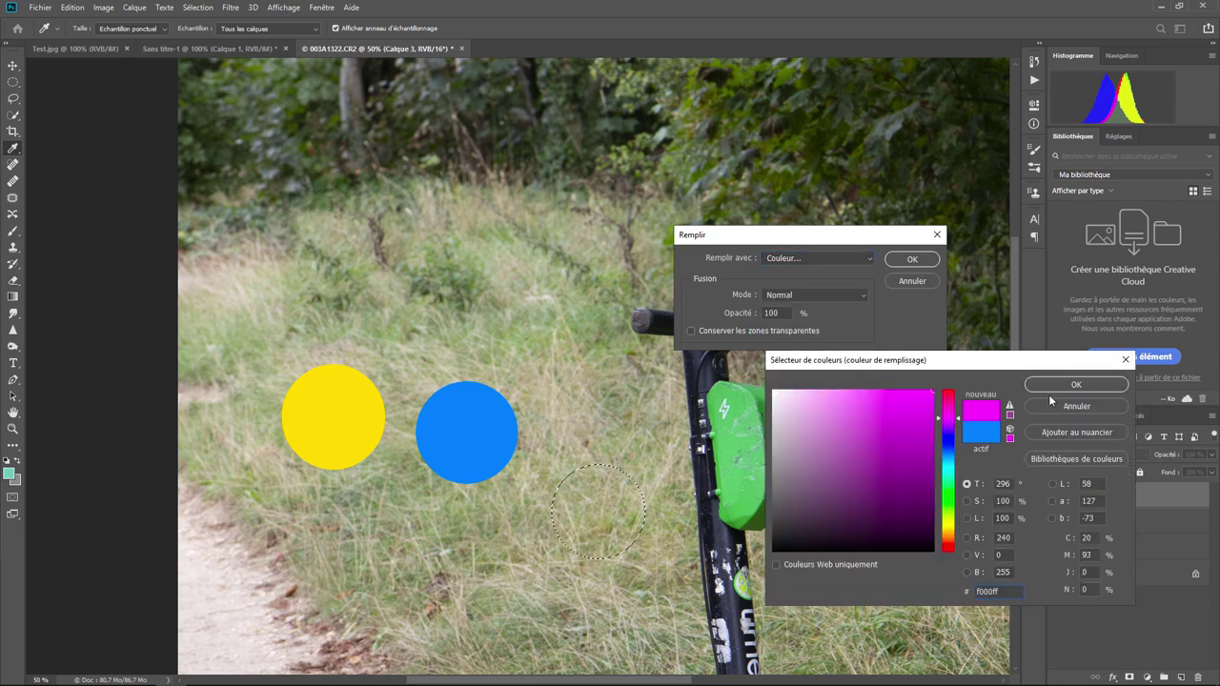
pyautogui.click(1077, 384)
pyautogui.click(912, 259)
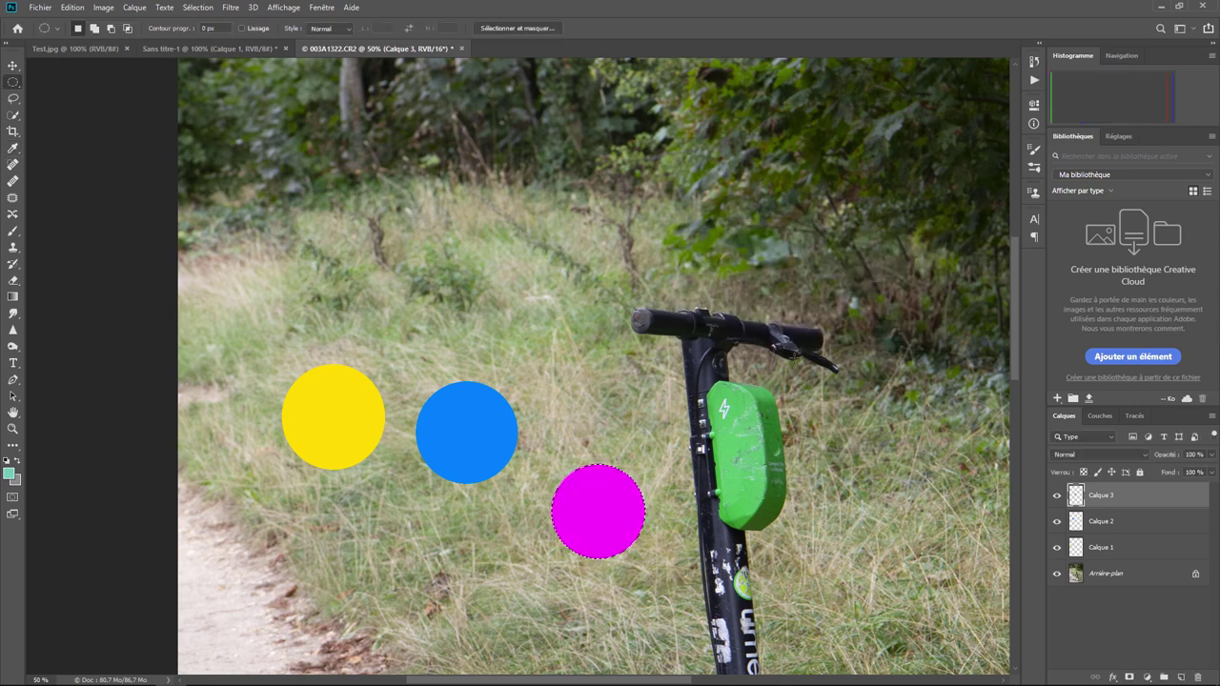
pyautogui.click(1109, 574)
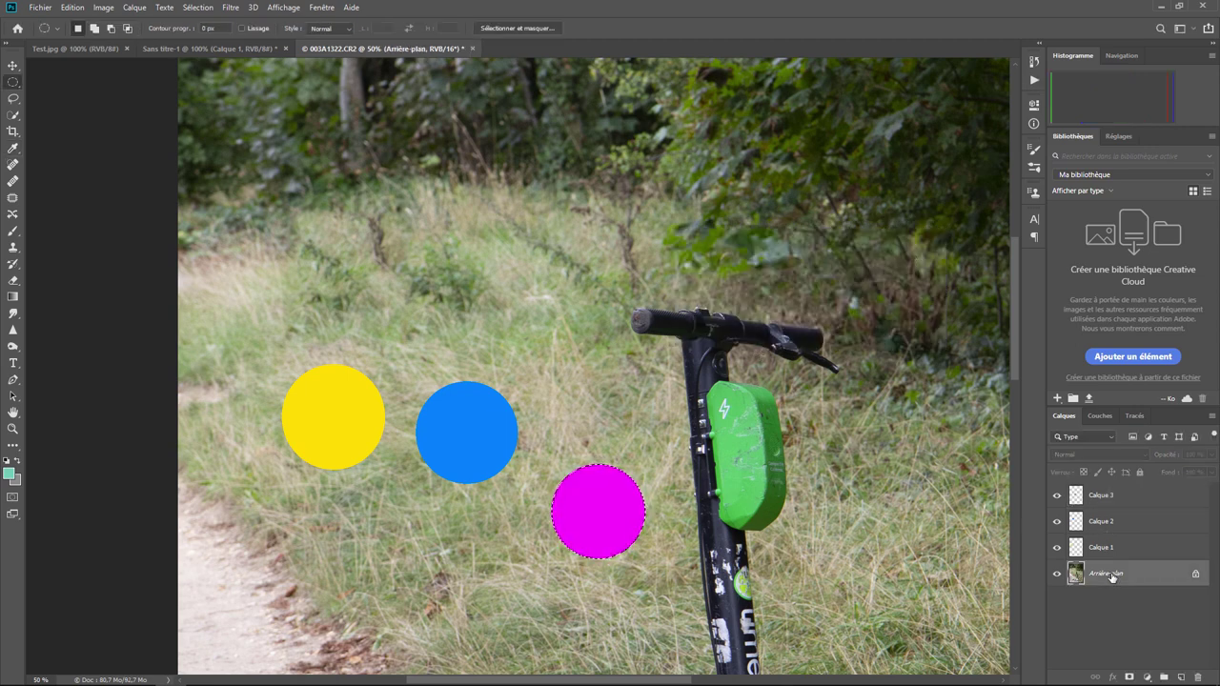
# Deselect, choose Calque 2, and set the Clone Stamp to sample the current layer only.
pyautogui.hotkey('ctrl', 'd')
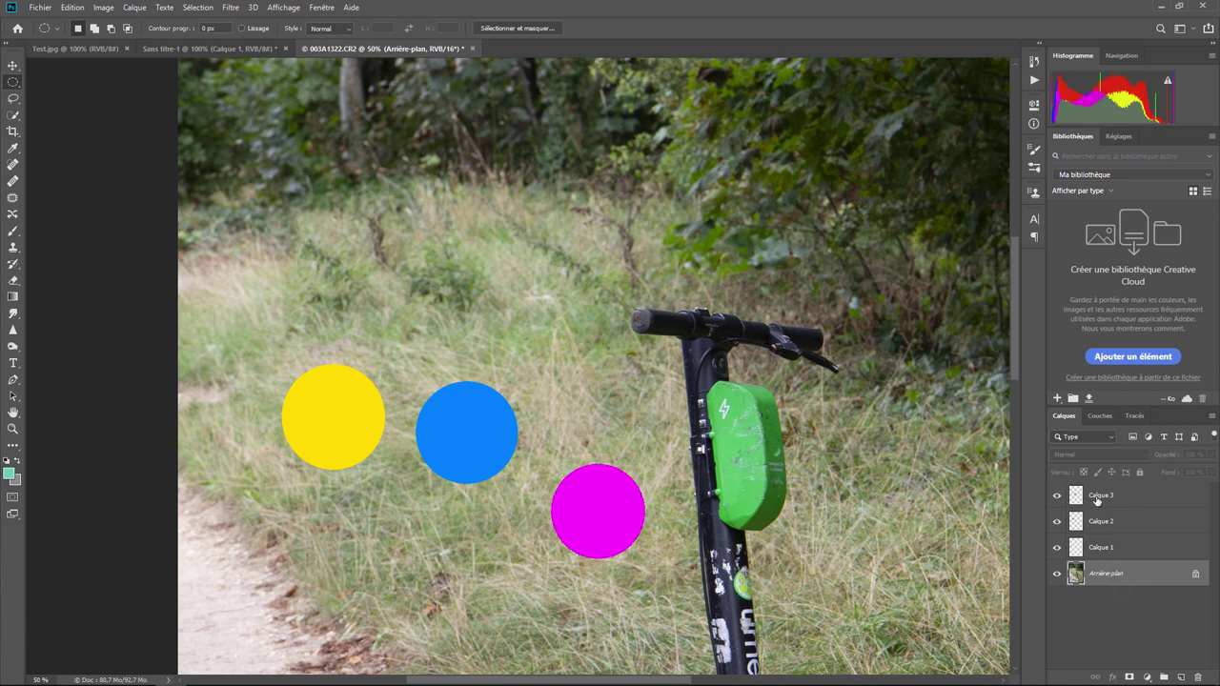
pyautogui.click(1097, 526)
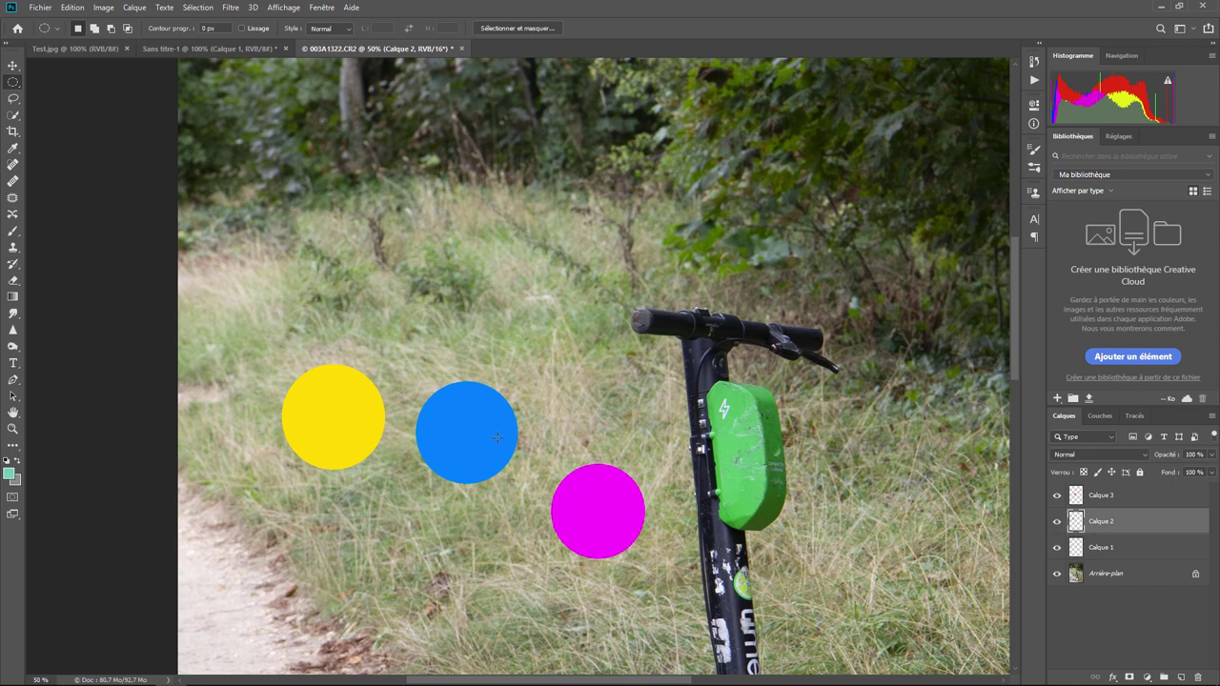
pyautogui.click(12, 249)
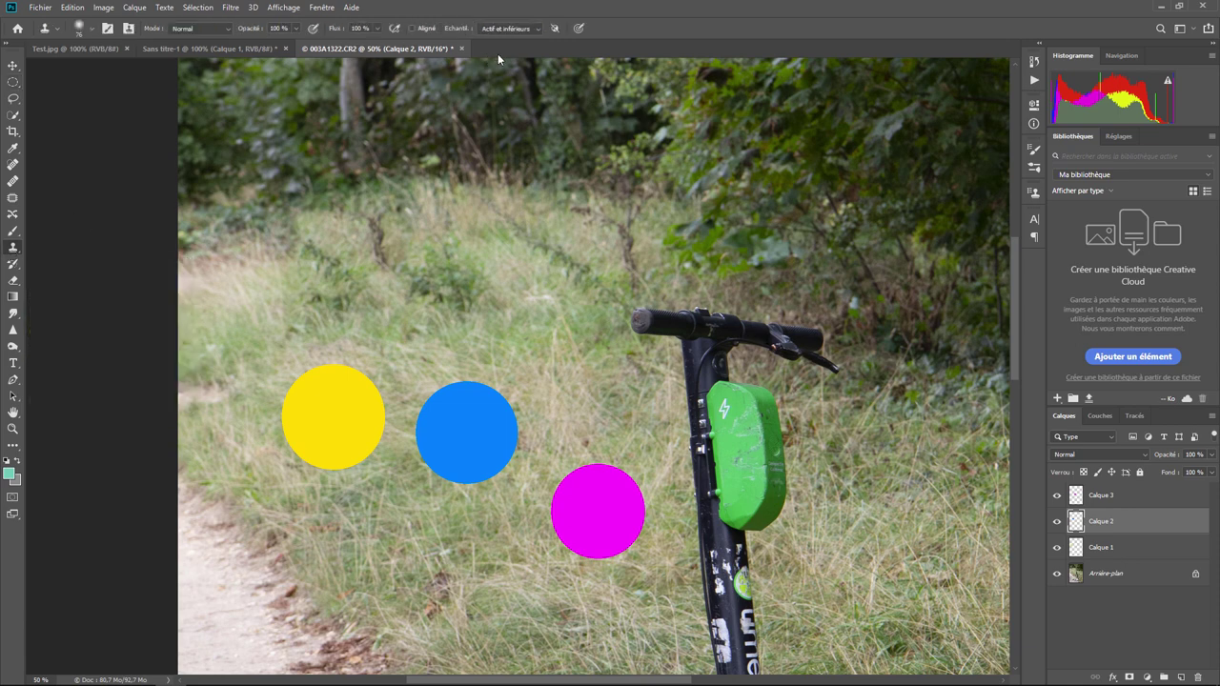
pyautogui.click(521, 29)
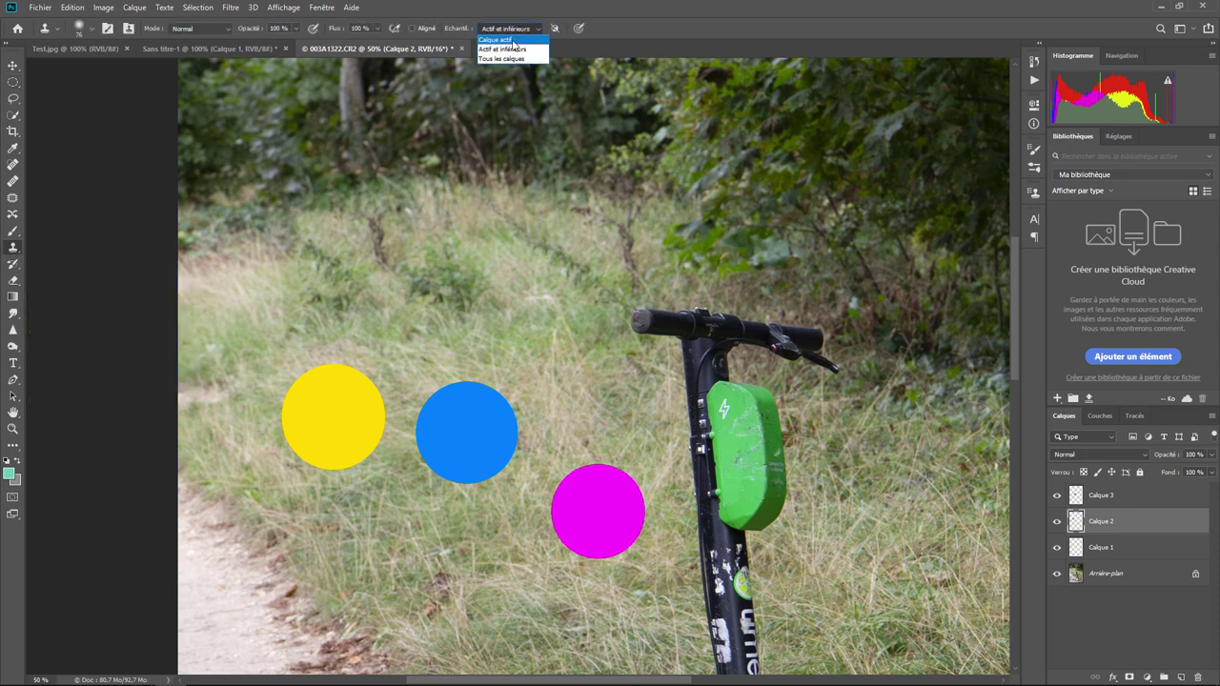
# Sample the blue circle, clone a copy onto the trees, then undo it.
pyautogui.keyDown('alt'); pyautogui.click(468, 434); pyautogui.keyUp('alt')
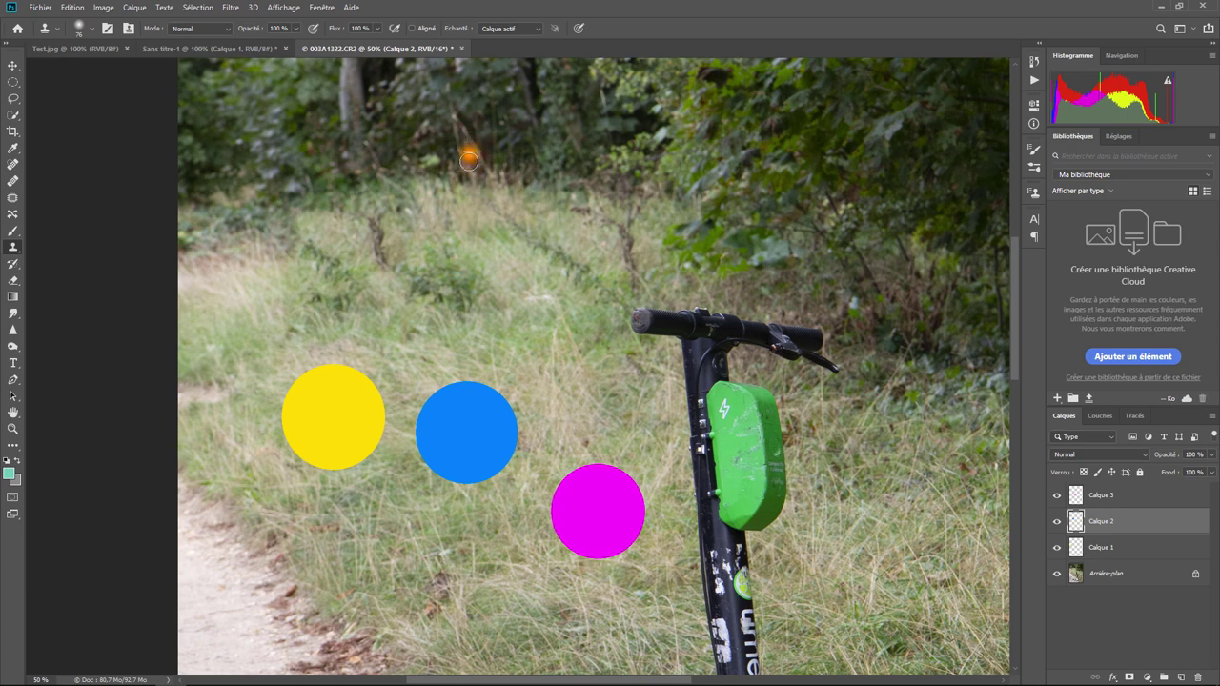
pyautogui.moveTo(465, 154)
pyautogui.mouseDown()
pyautogui.moveTo(490, 132)
pyautogui.moveTo(490, 152)
pyautogui.moveTo(488, 108)
pyautogui.mouseUp()
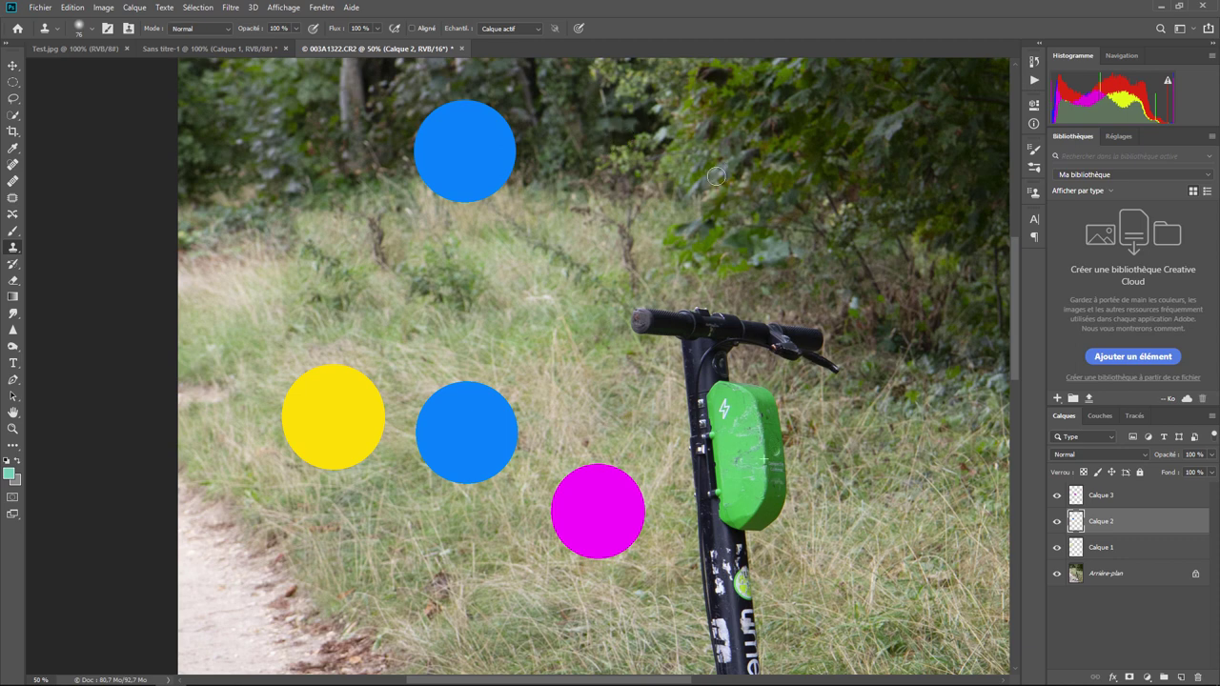
pyautogui.click(330, 150)
pyautogui.hotkey('ctrl', 'z')
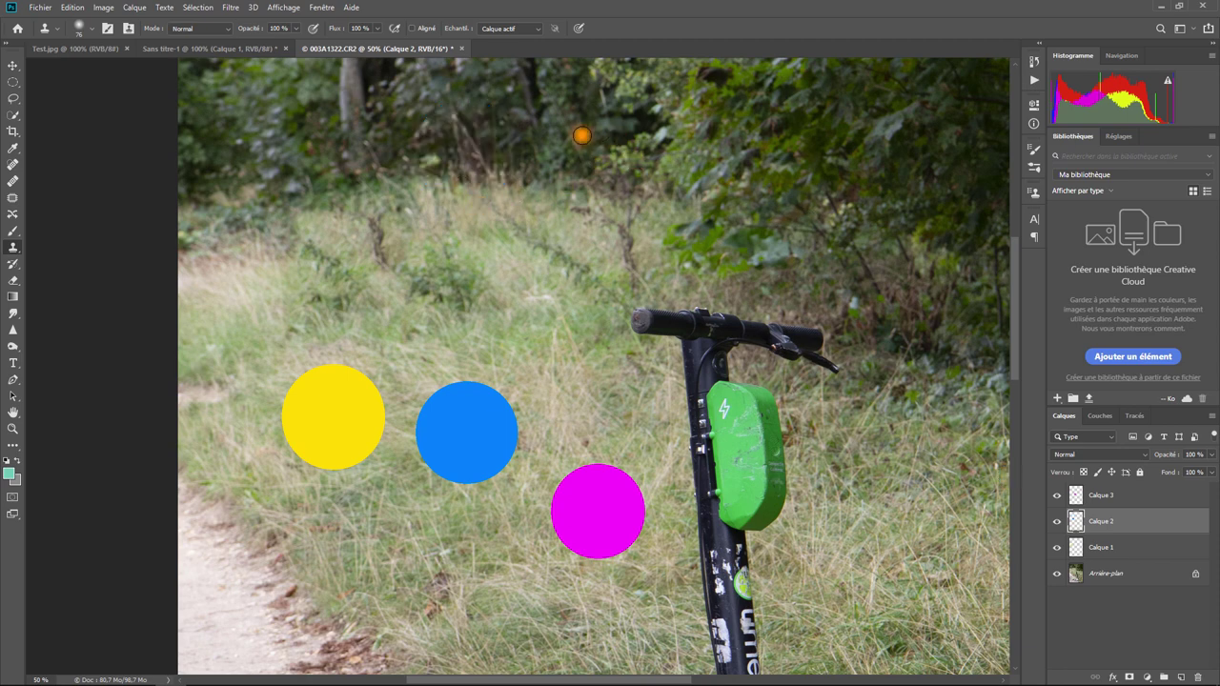
pyautogui.click(72, 7)
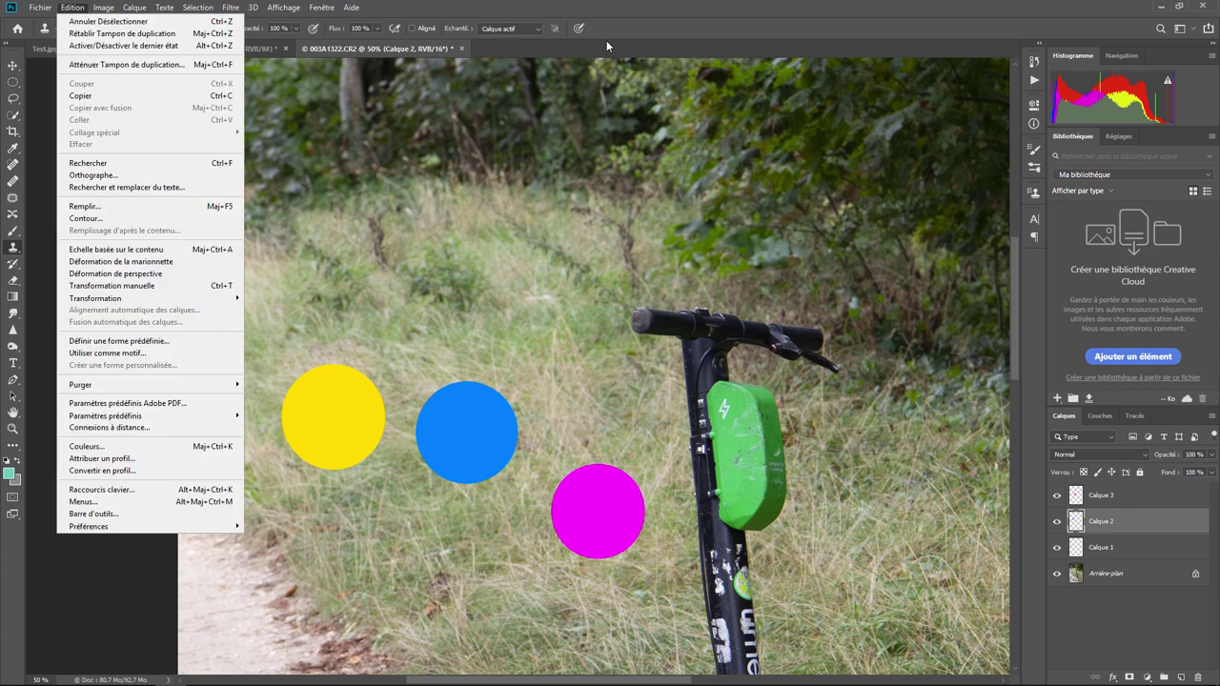
pyautogui.click(534, 28)
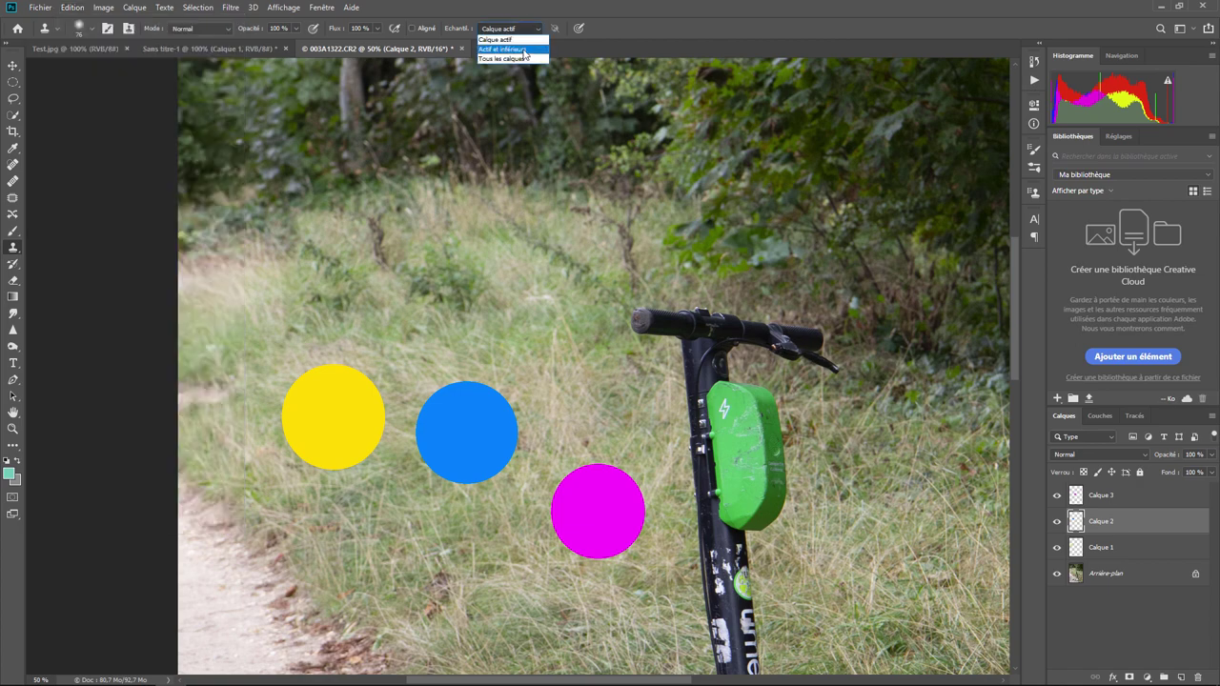
# With Actif et inférieurs sampling, clone the blue and yellow circles over the trees, then undo.
pyautogui.click(524, 50)
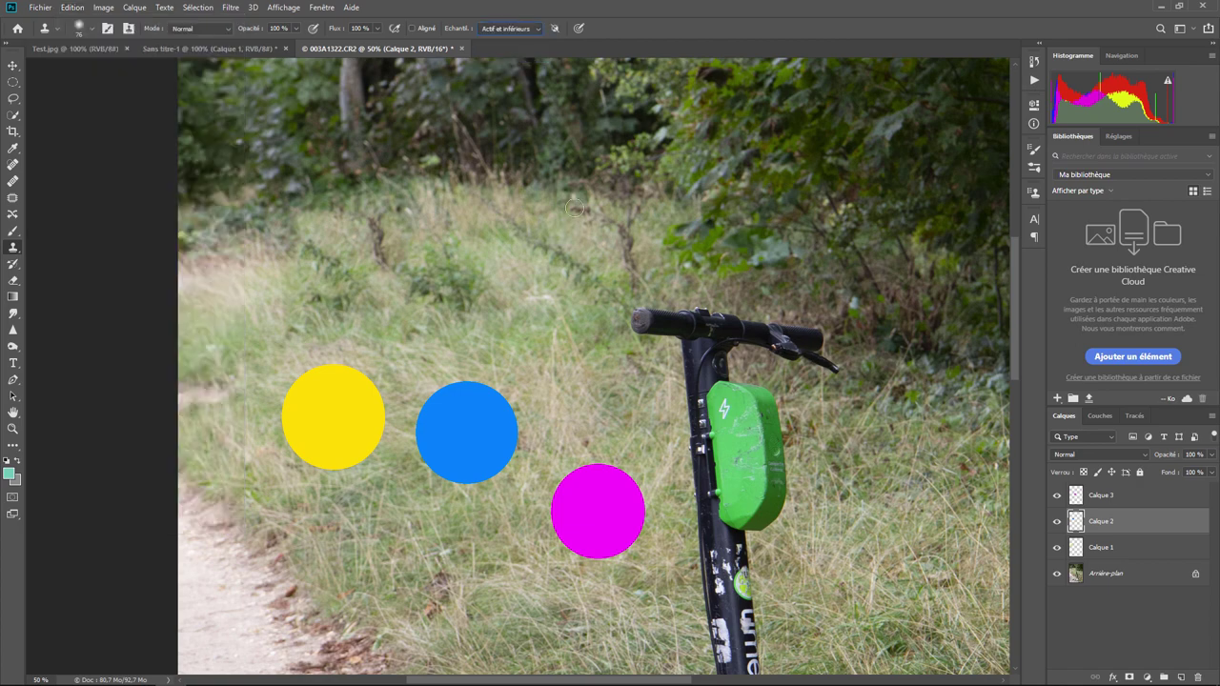
pyautogui.click(479, 438)
pyautogui.keyDown('alt'); pyautogui.click(467, 432); pyautogui.keyUp('alt')
pyautogui.moveTo(457, 196); pyautogui.dragTo(524, 124)
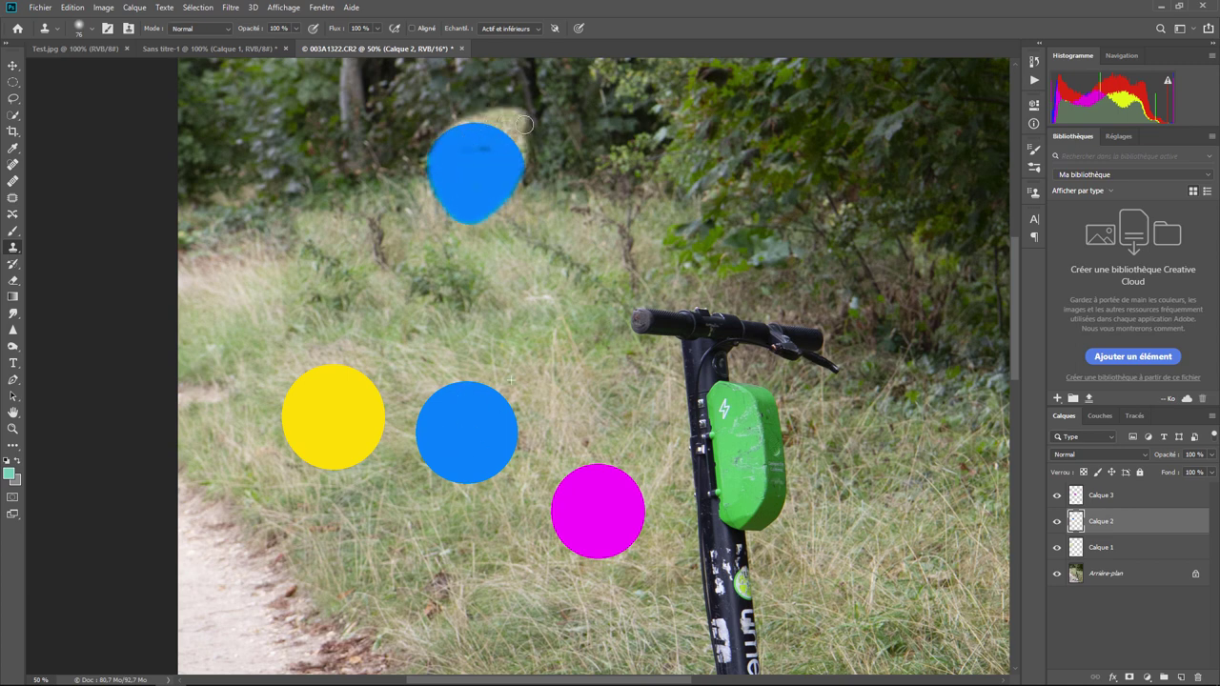
pyautogui.moveTo(525, 124)
pyautogui.mouseDown()
pyautogui.moveTo(478, 108)
pyautogui.moveTo(613, 135)
pyautogui.moveTo(781, 208)
pyautogui.moveTo(696, 151)
pyautogui.mouseUp()
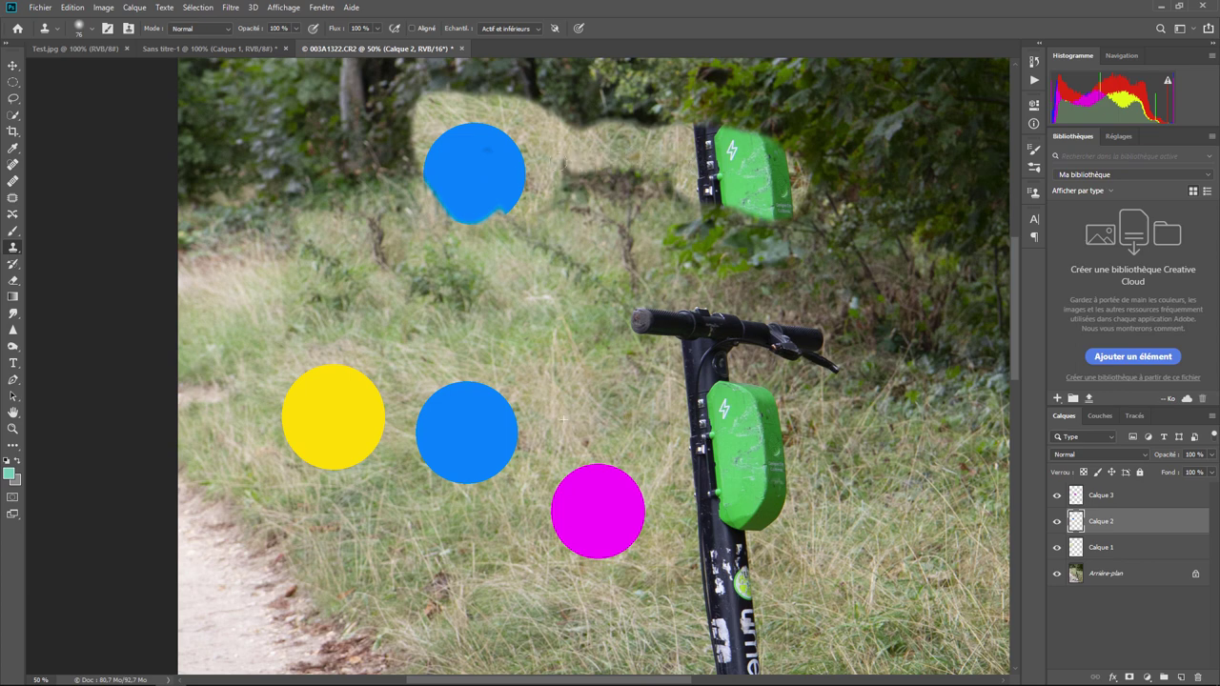
pyautogui.moveTo(391, 167)
pyautogui.mouseDown()
pyautogui.moveTo(324, 193)
pyautogui.moveTo(333, 128)
pyautogui.mouseUp()
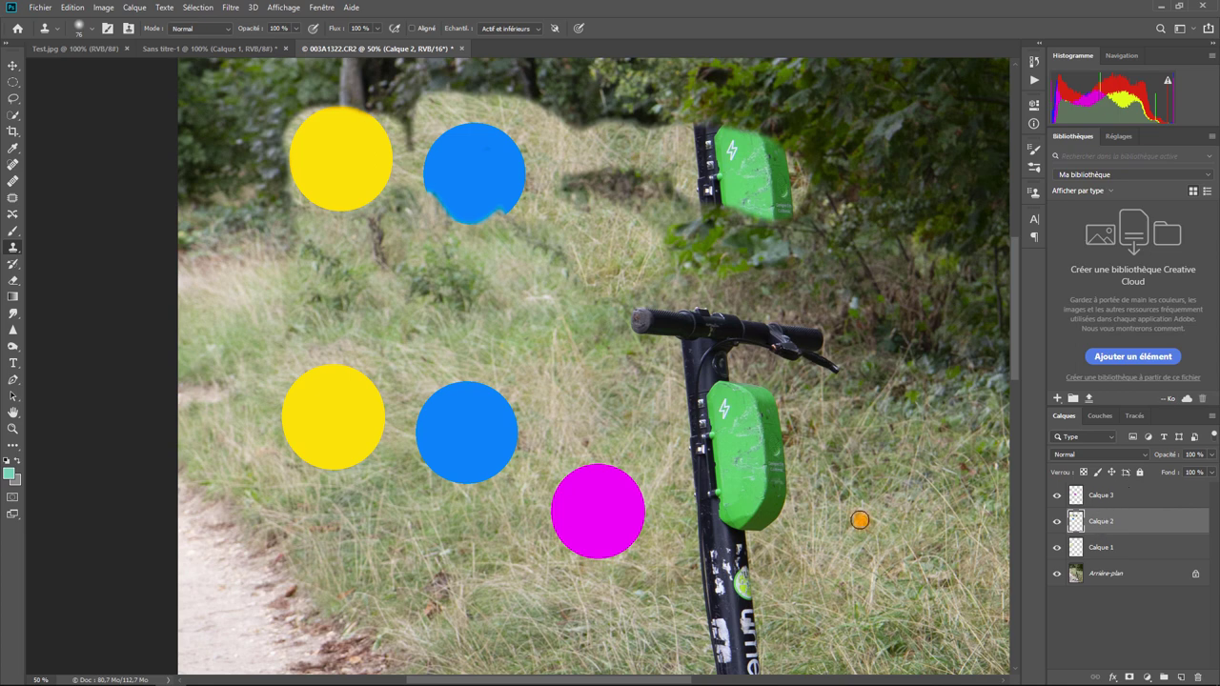
pyautogui.hotkey('ctrl', 'z')
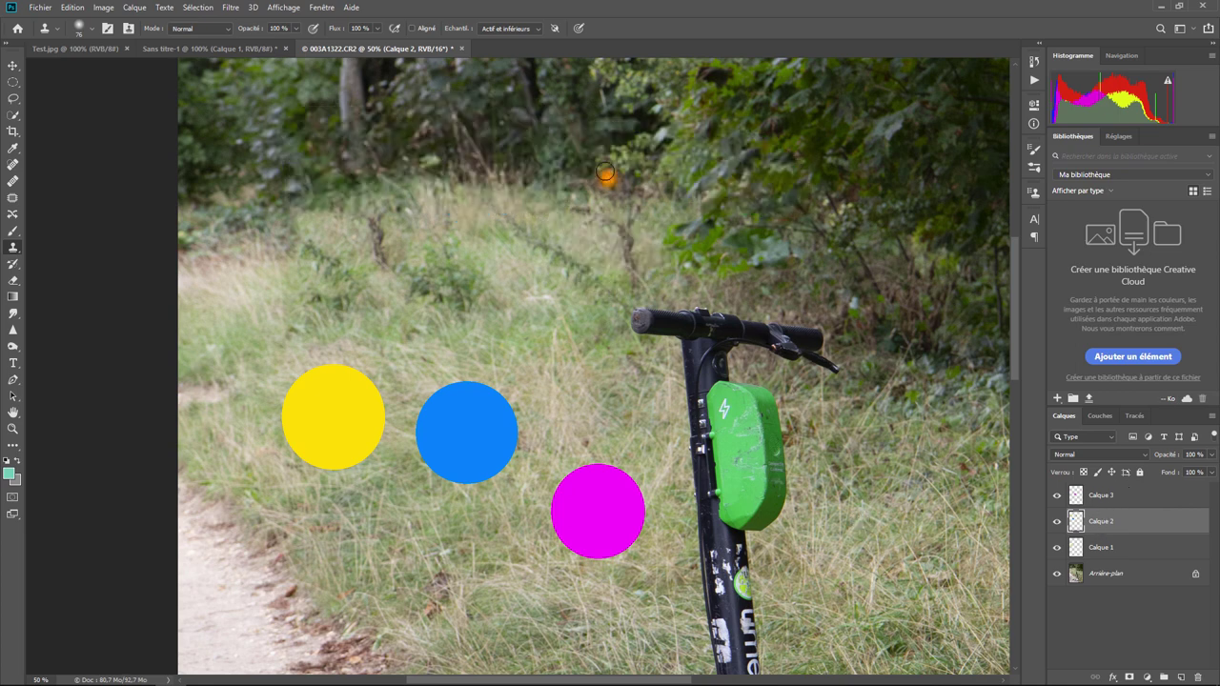
# Set sampling to Tous les calques, test-clone the circles from the blue one, then undo twice.
pyautogui.click(537, 31)
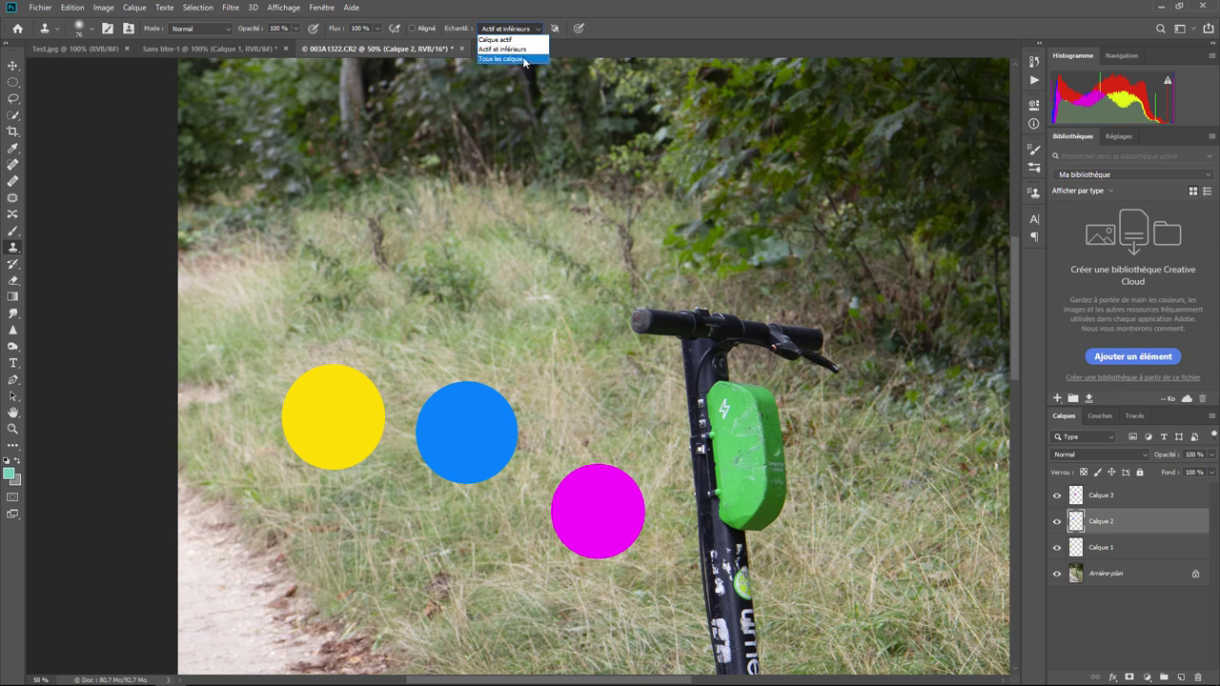
pyautogui.click(523, 58)
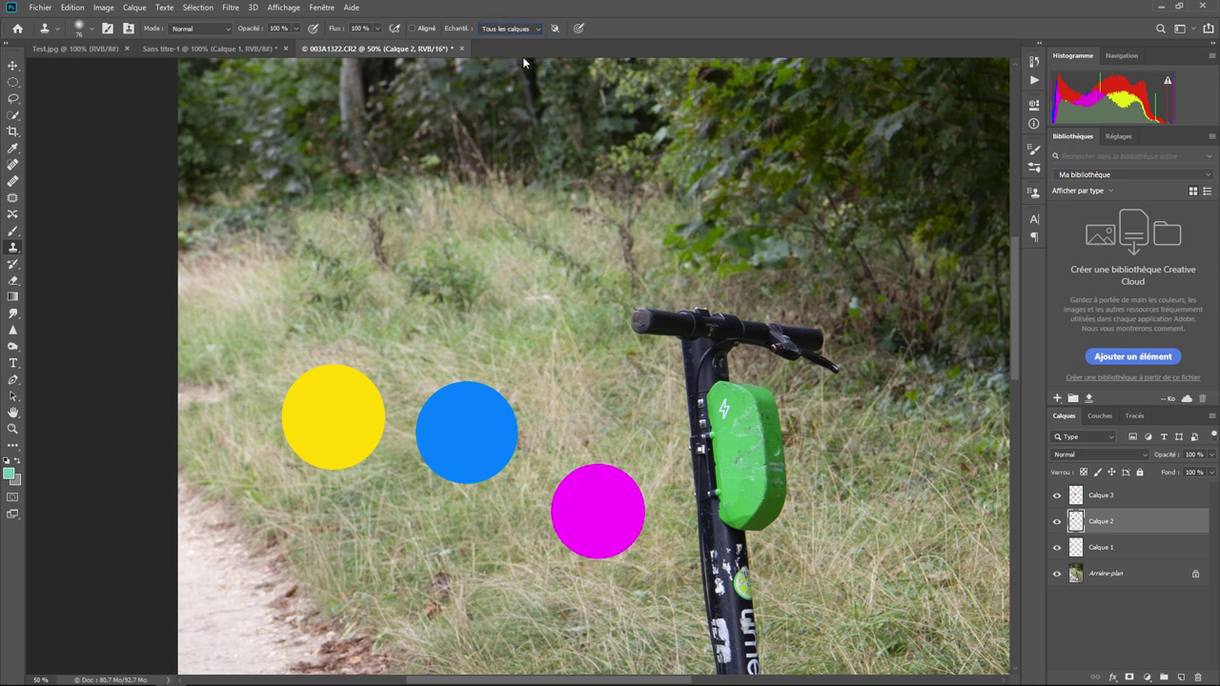
pyautogui.keyDown('alt'); pyautogui.click(477, 411); pyautogui.keyUp('alt')
pyautogui.moveTo(475, 195)
pyautogui.mouseDown()
pyautogui.moveTo(492, 153)
pyautogui.moveTo(576, 168)
pyautogui.moveTo(601, 249)
pyautogui.moveTo(338, 205)
pyautogui.moveTo(355, 135)
pyautogui.mouseUp()
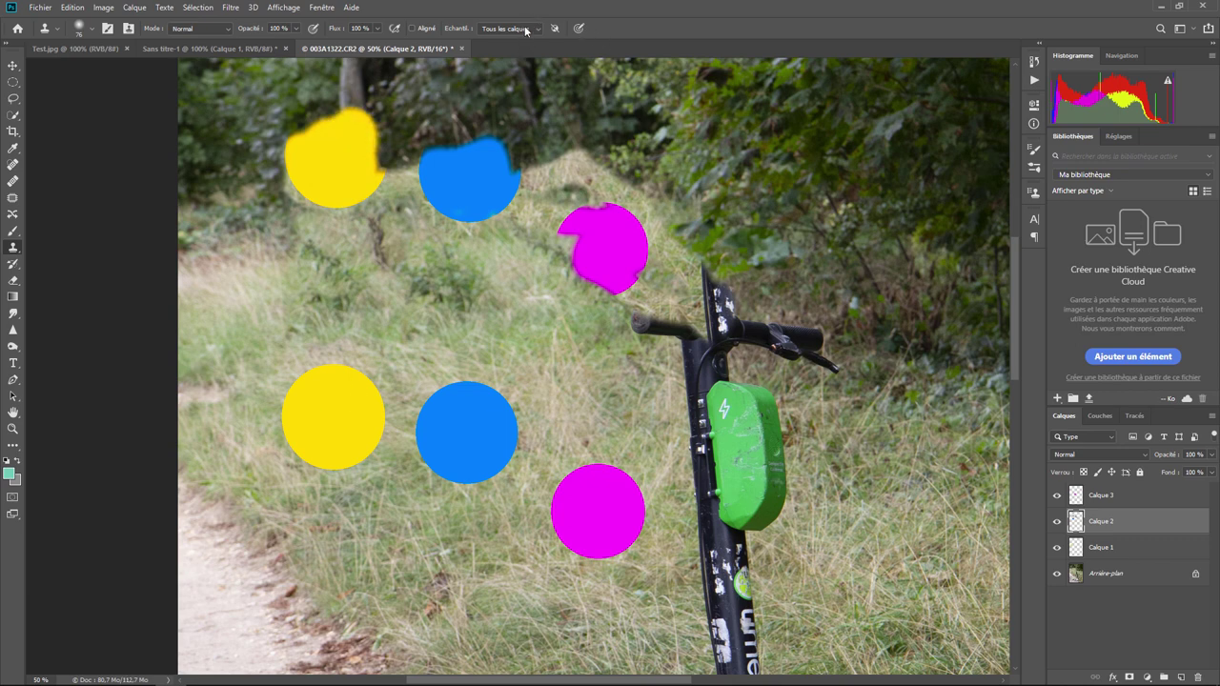
pyautogui.hotkey('ctrl', 'z')
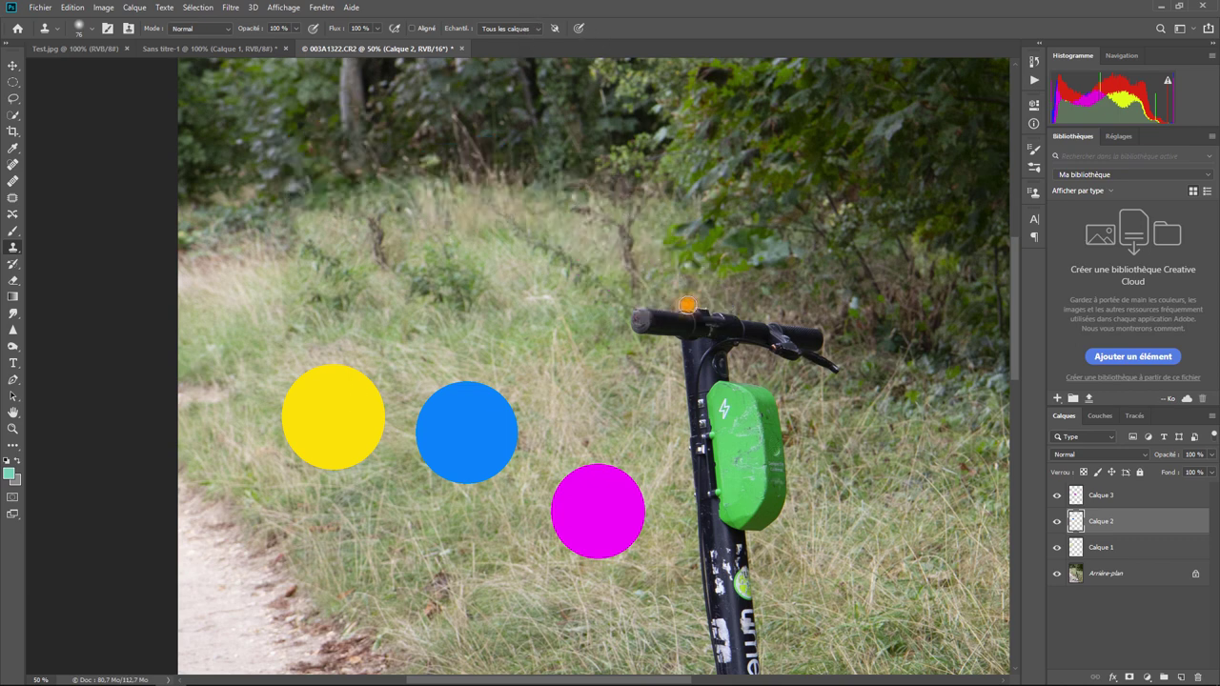
pyautogui.hotkey('ctrl', 'z')
pyautogui.click(520, 34)
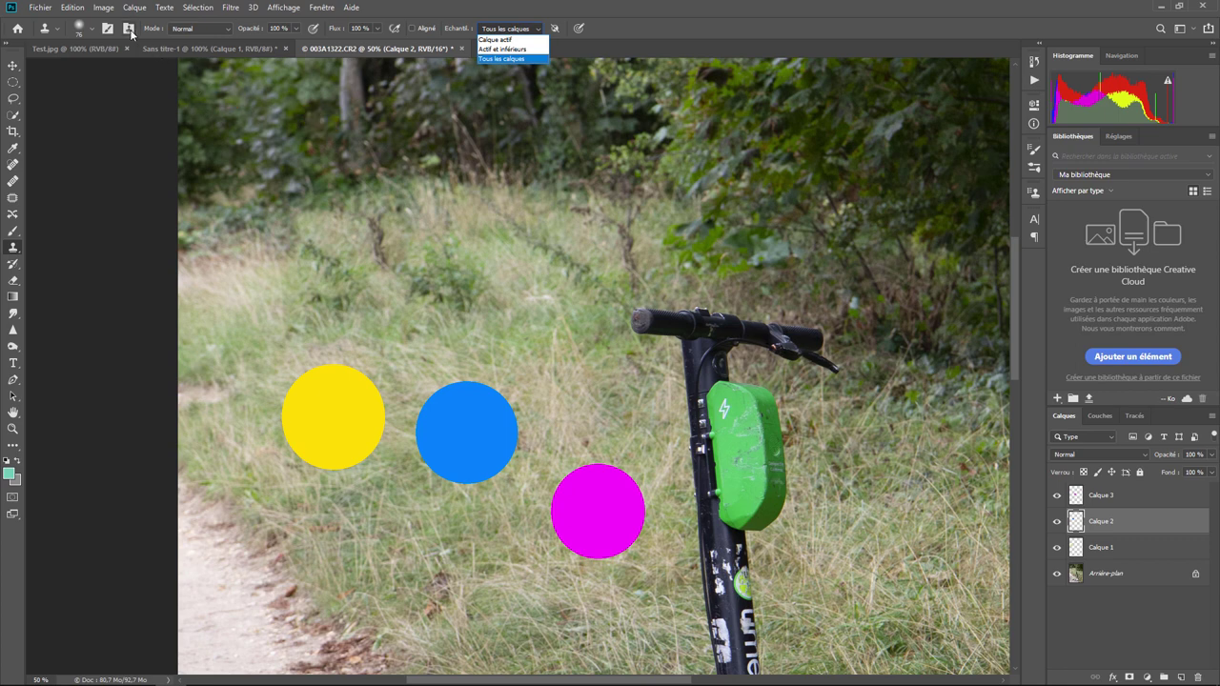
# In Brush Settings, give the clone brush the feathery 4559 tip at 300 px.
pyautogui.click(623, 24)
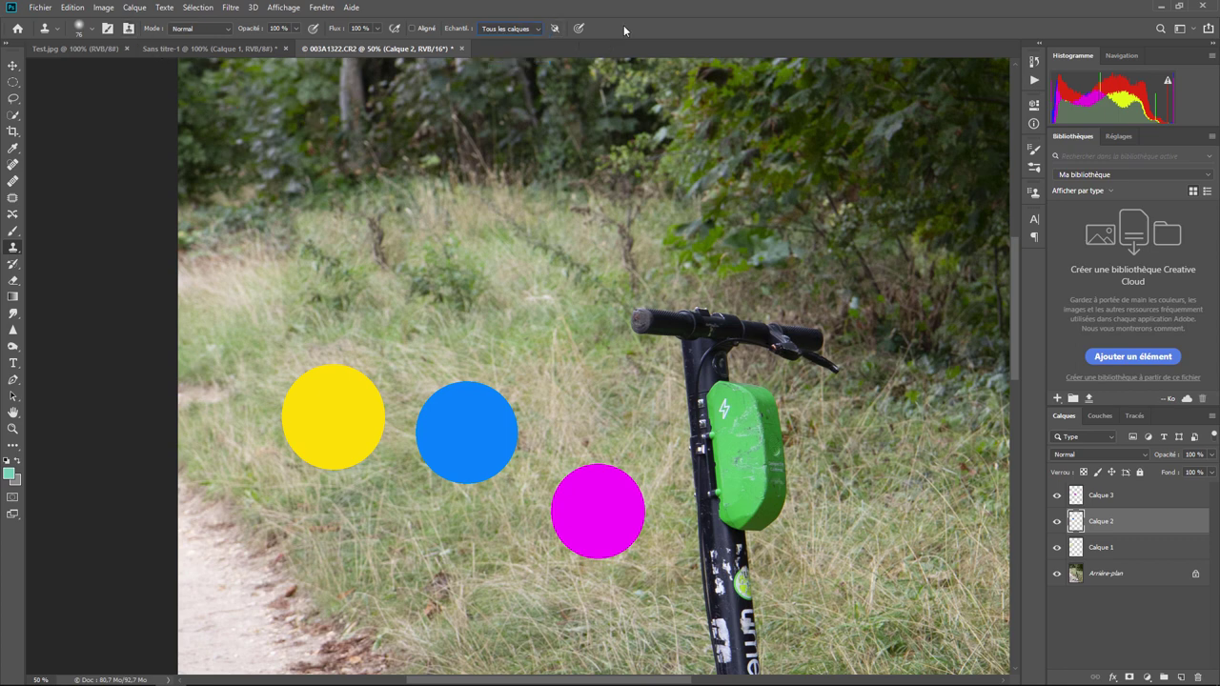
pyautogui.click(107, 29)
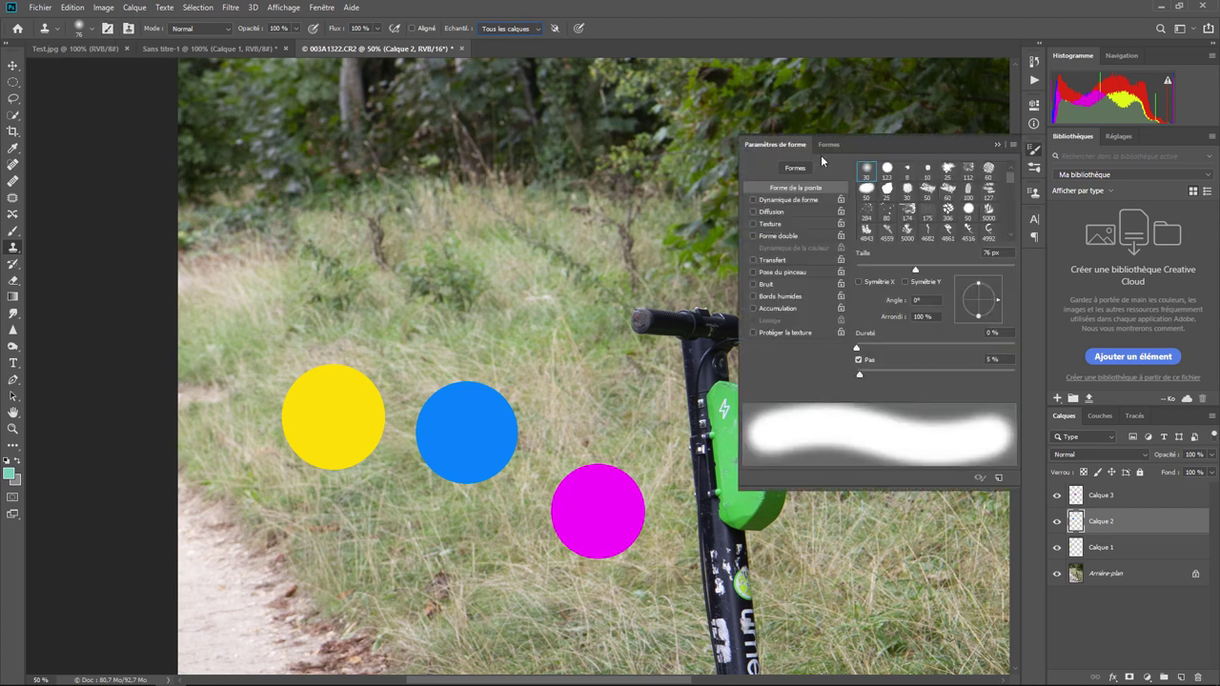
pyautogui.click(825, 147)
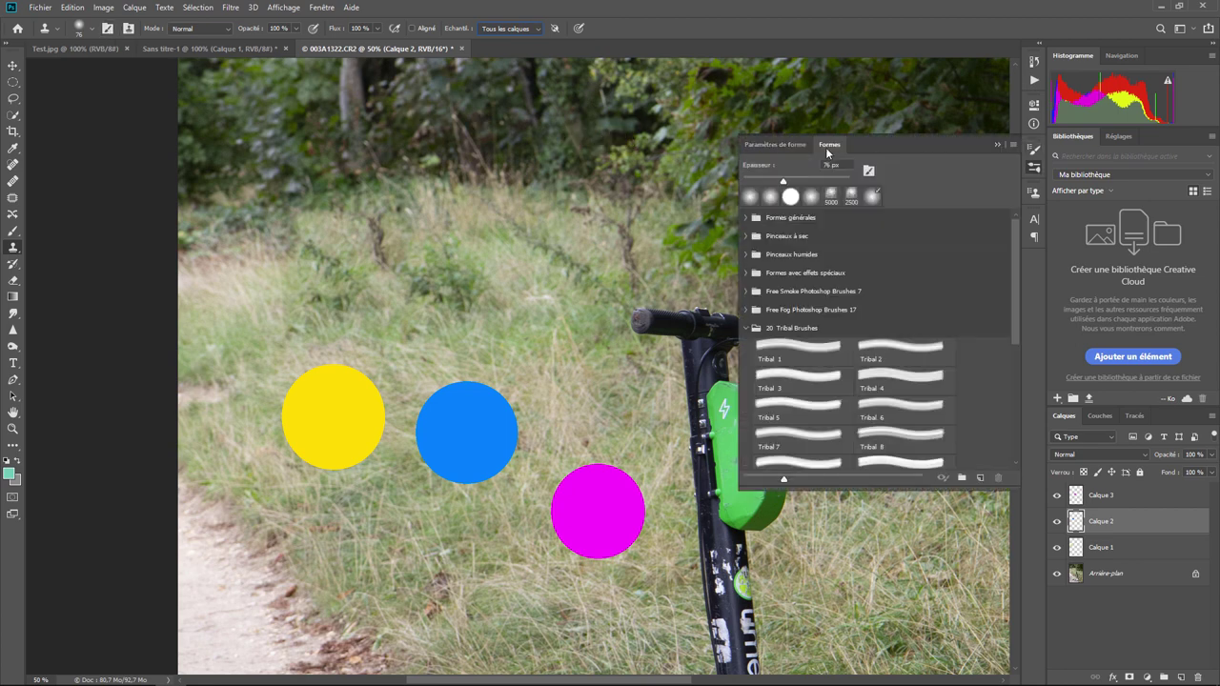
pyautogui.click(774, 144)
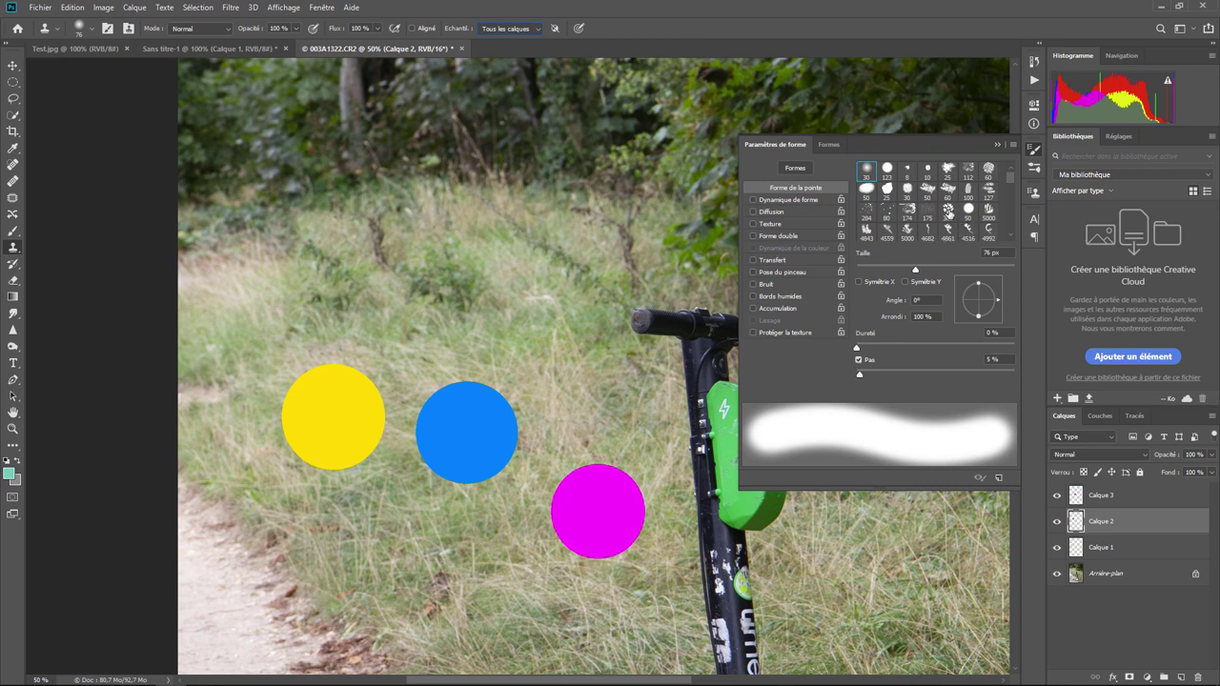
pyautogui.click(948, 209)
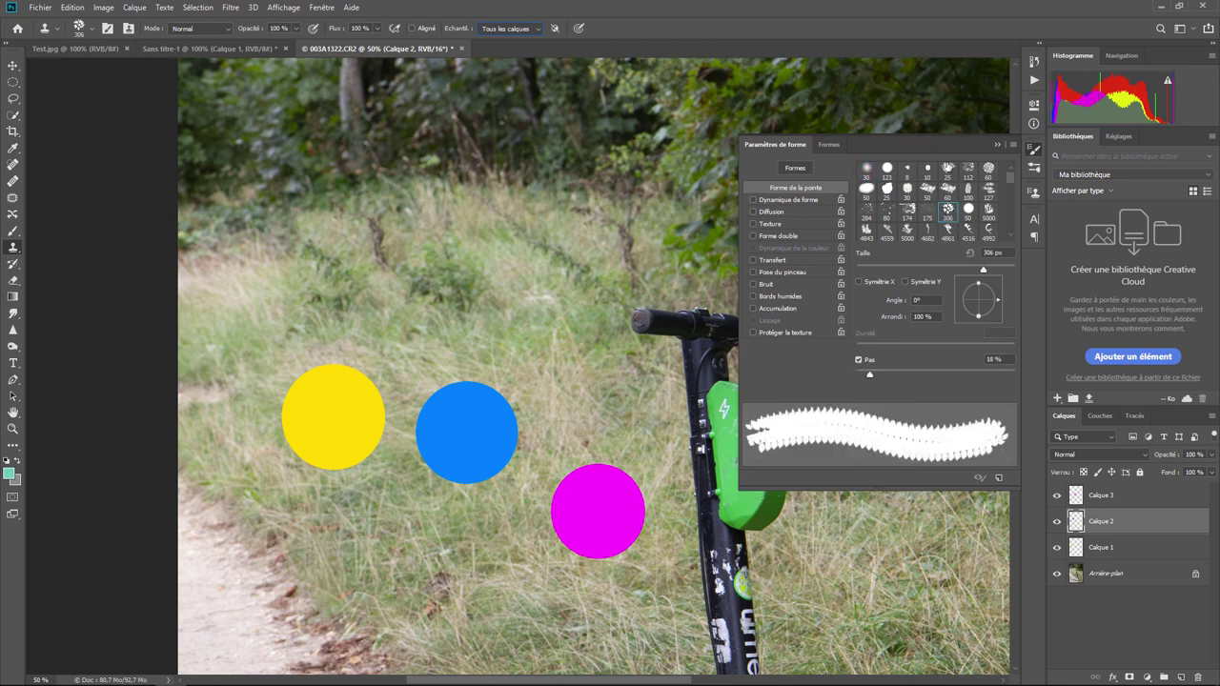
pyautogui.click(947, 168)
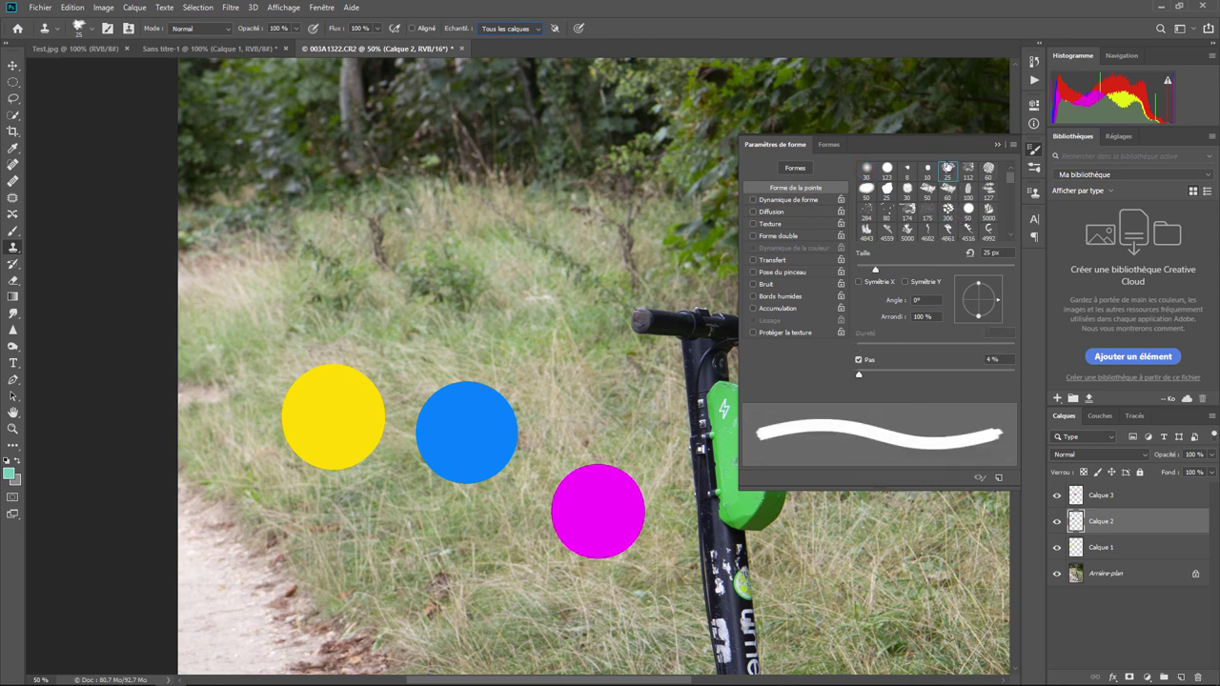
pyautogui.click(907, 211)
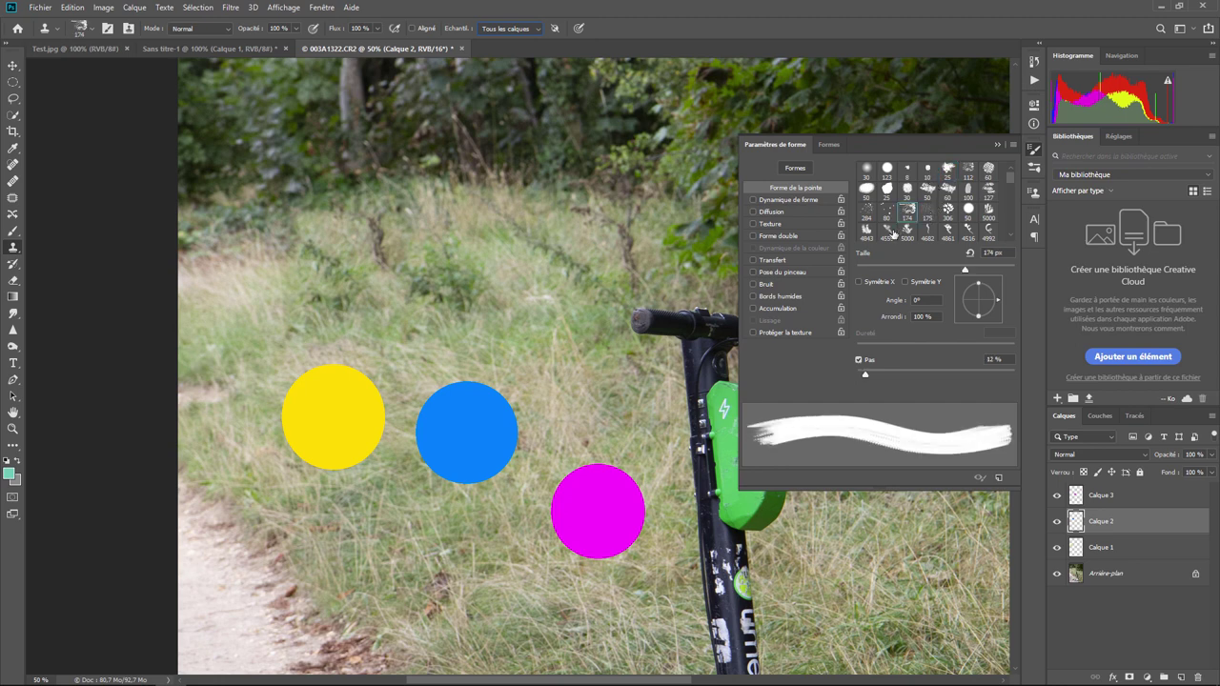
pyautogui.click(888, 229)
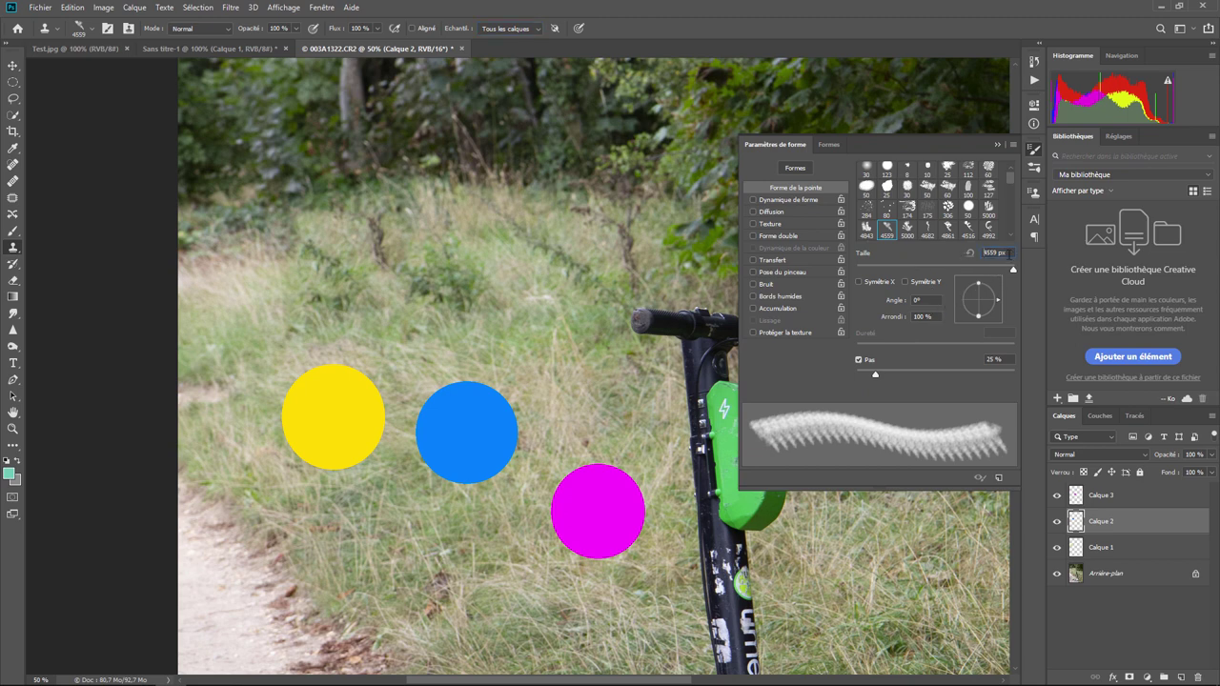
pyautogui.click(1009, 252)
pyautogui.write('300')
# Test the 300 px textured clone brush, painting grass over the blue circle smears.
pyautogui.moveTo(453, 315); pyautogui.dragTo(445, 267)
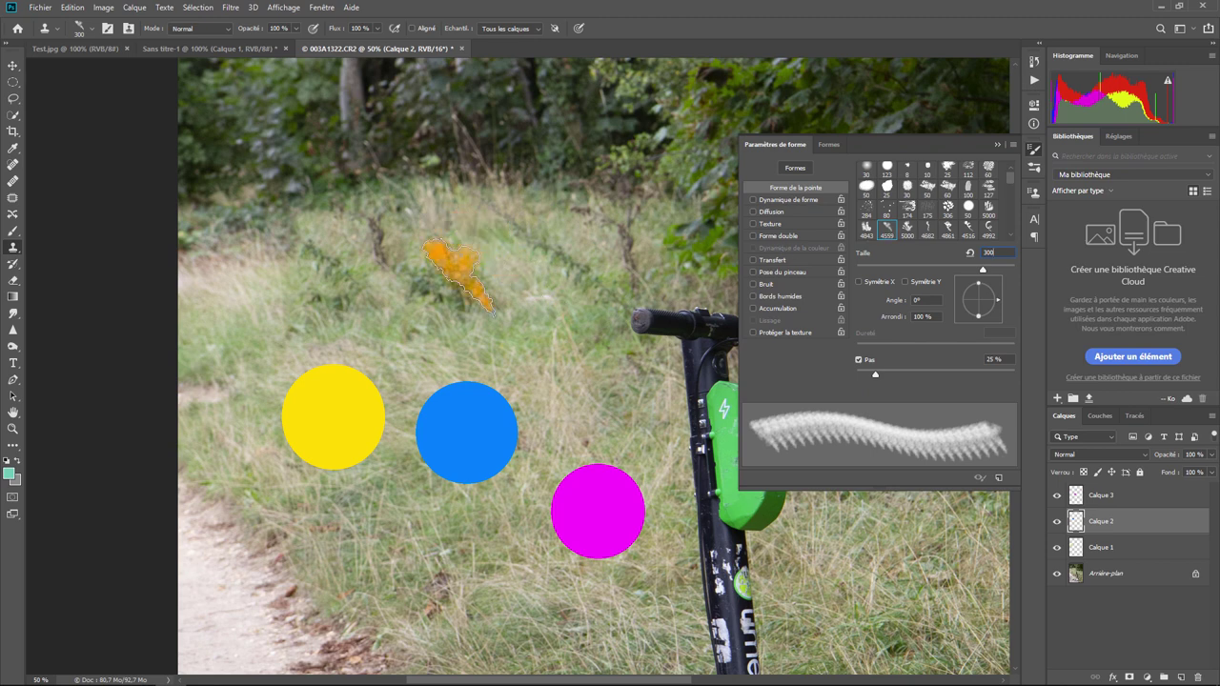
pyautogui.moveTo(449, 381); pyautogui.dragTo(468, 429)
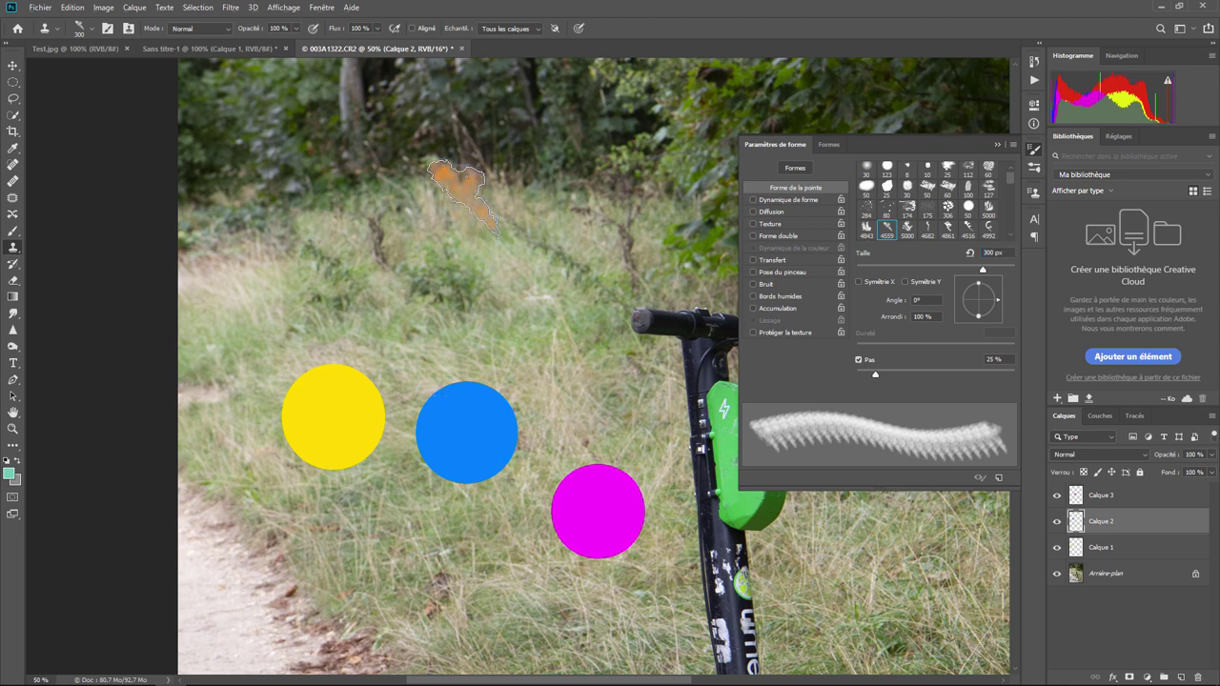
pyautogui.moveTo(464, 198)
pyautogui.mouseDown()
pyautogui.moveTo(436, 205)
pyautogui.moveTo(468, 207)
pyautogui.moveTo(477, 157)
pyautogui.moveTo(464, 208)
pyautogui.moveTo(510, 272)
pyautogui.moveTo(535, 254)
pyautogui.mouseUp()
pyautogui.hotkey('ctrl', 'z')
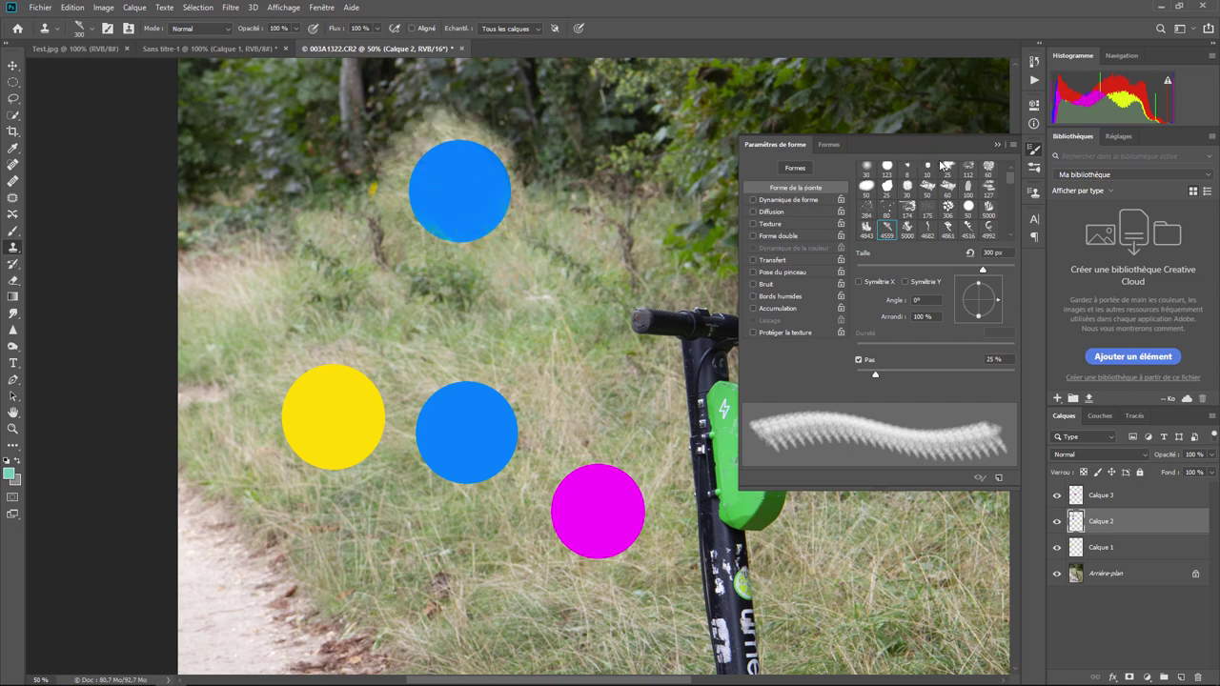
pyautogui.click(995, 144)
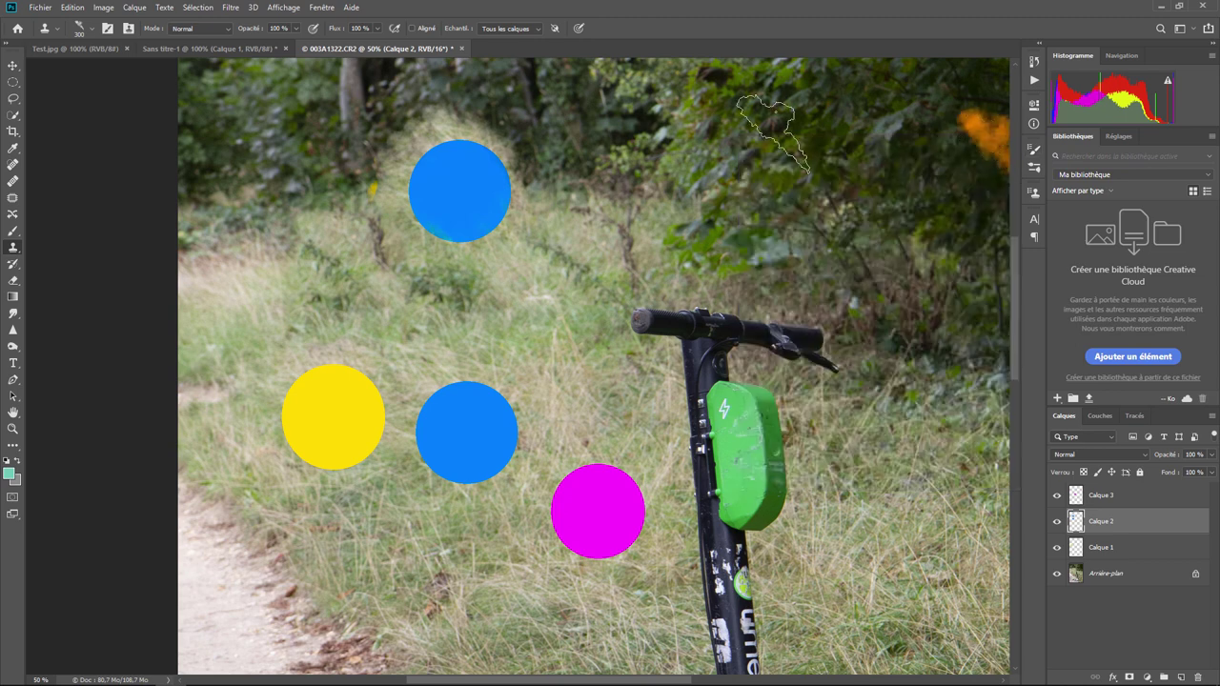
pyautogui.moveTo(443, 162); pyautogui.dragTo(481, 224)
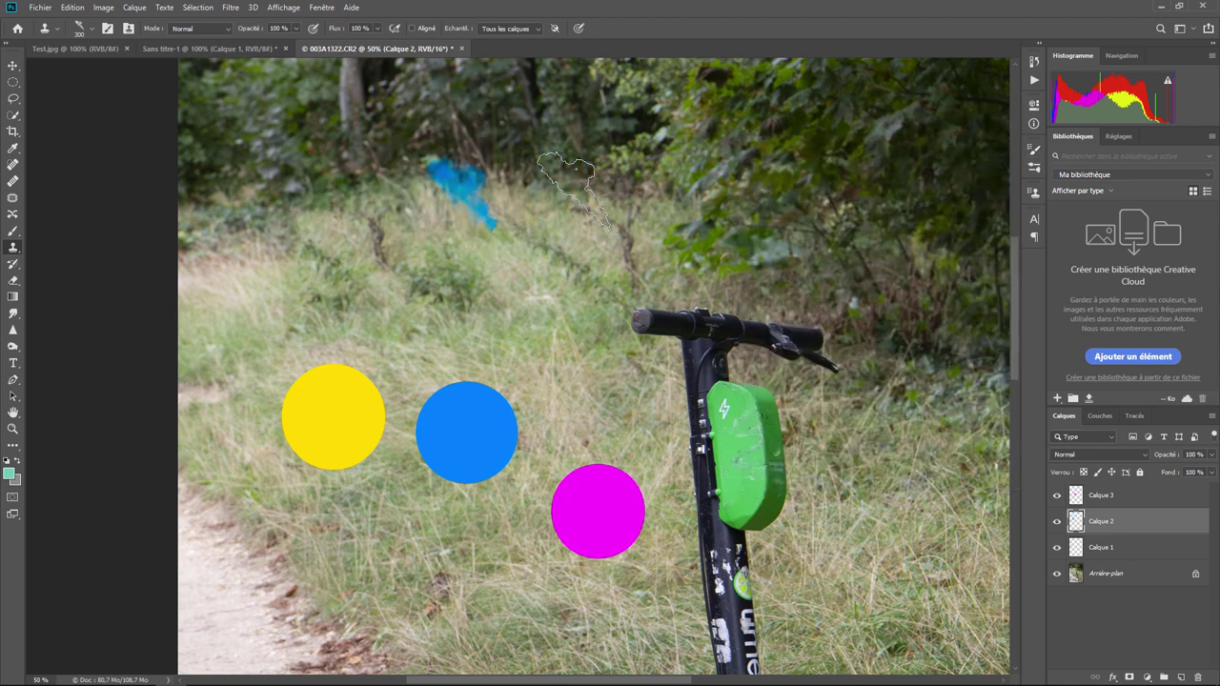
pyautogui.moveTo(448, 171); pyautogui.dragTo(491, 224)
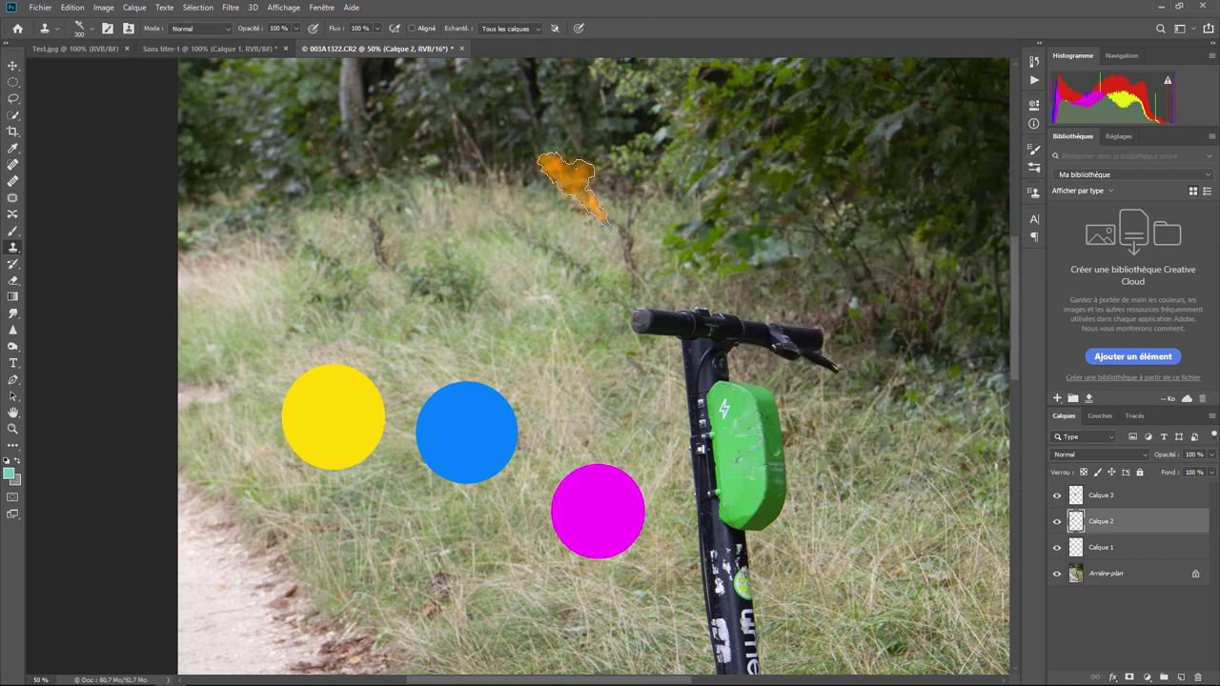
pyautogui.click(129, 29)
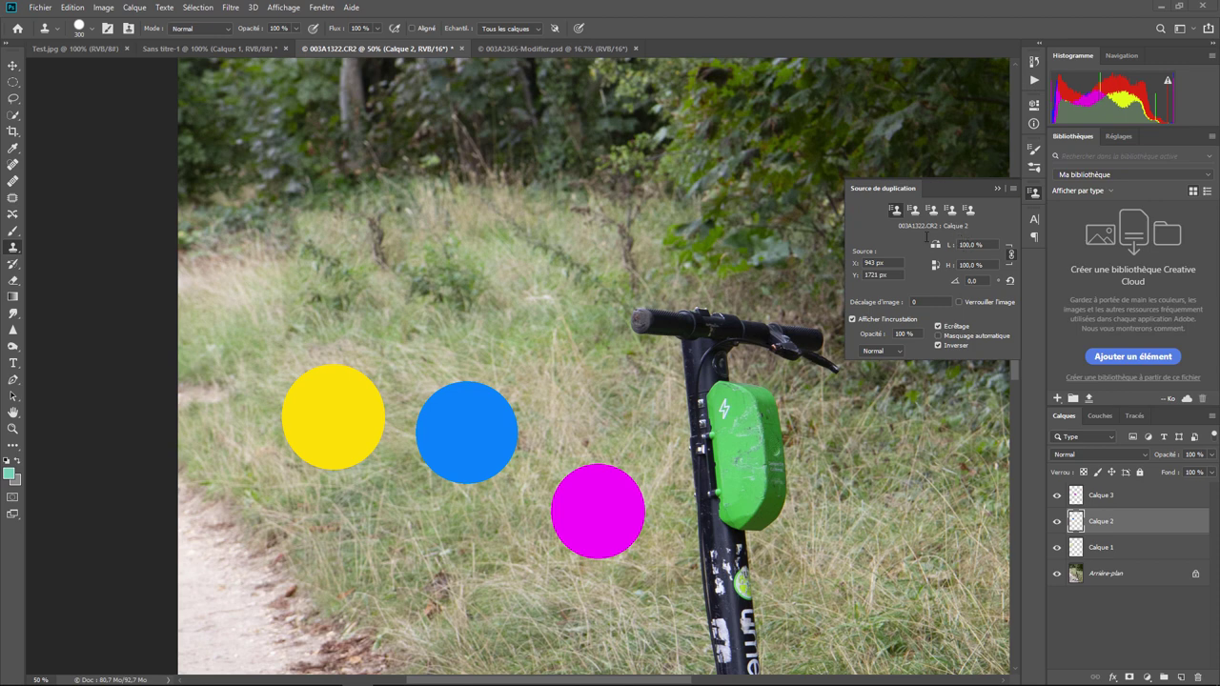
# Sample a point on the 003A2365-Modifier.psd portrait as the Clone Stamp source.
pyautogui.click(546, 51)
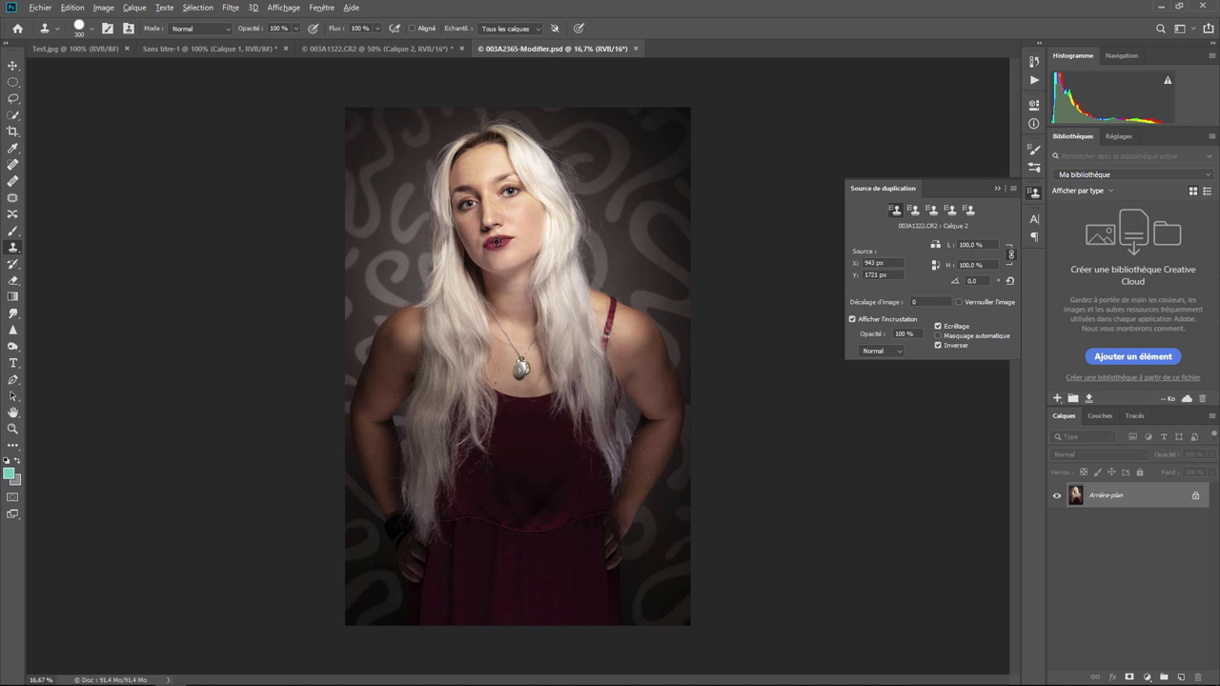
pyautogui.keyDown('alt'); pyautogui.click(572, 309); pyautogui.keyUp('alt')
# Clone the woman's face onto the scooter photo, then sample the scooter photo into the second clone source slot.
pyautogui.click(389, 45)
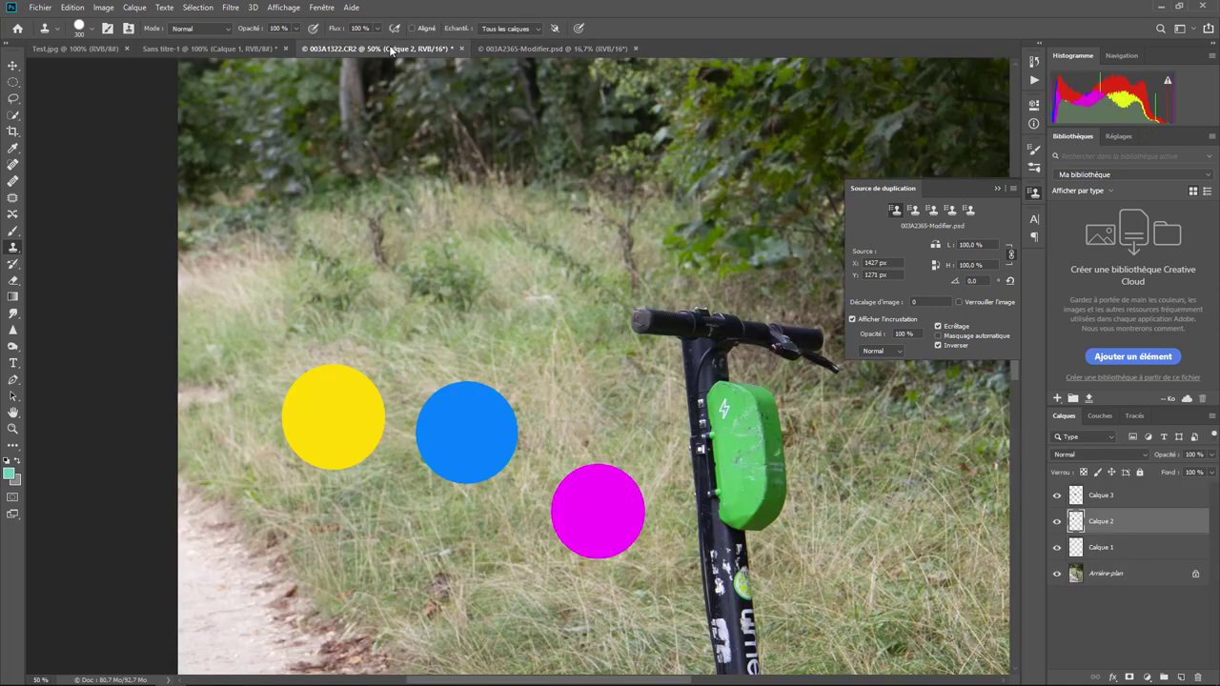
pyautogui.moveTo(585, 334)
pyautogui.mouseDown()
pyautogui.moveTo(543, 192)
pyautogui.moveTo(489, 207)
pyautogui.mouseUp()
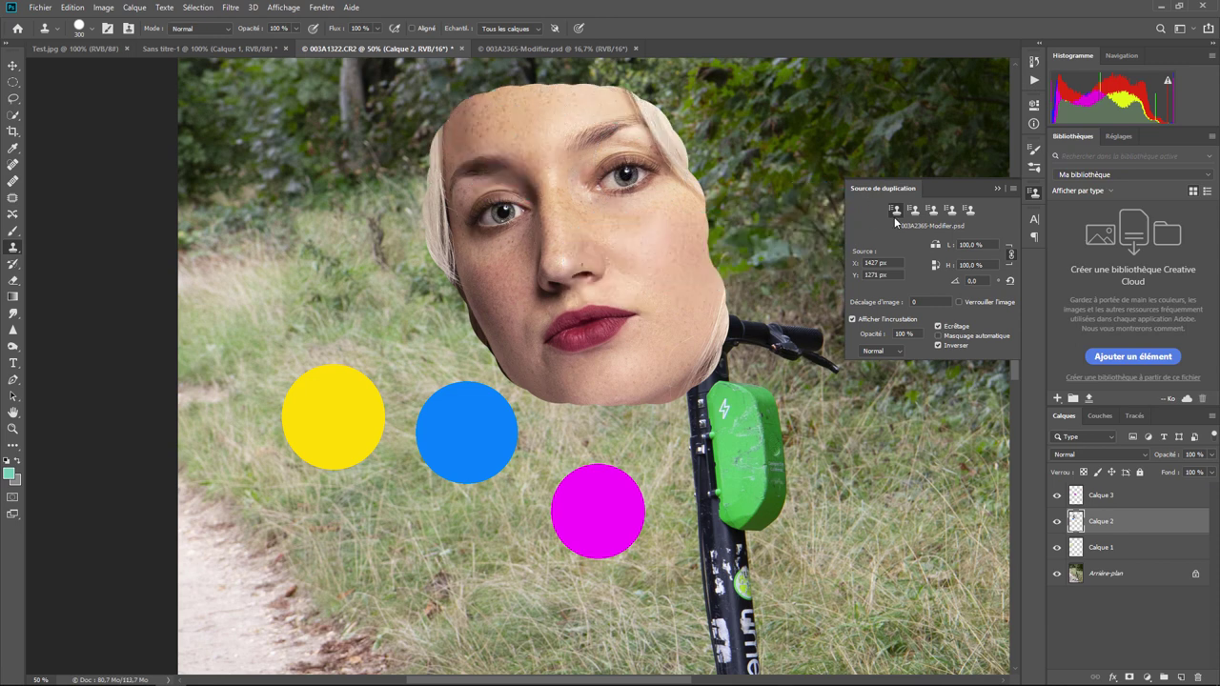
pyautogui.click(915, 211)
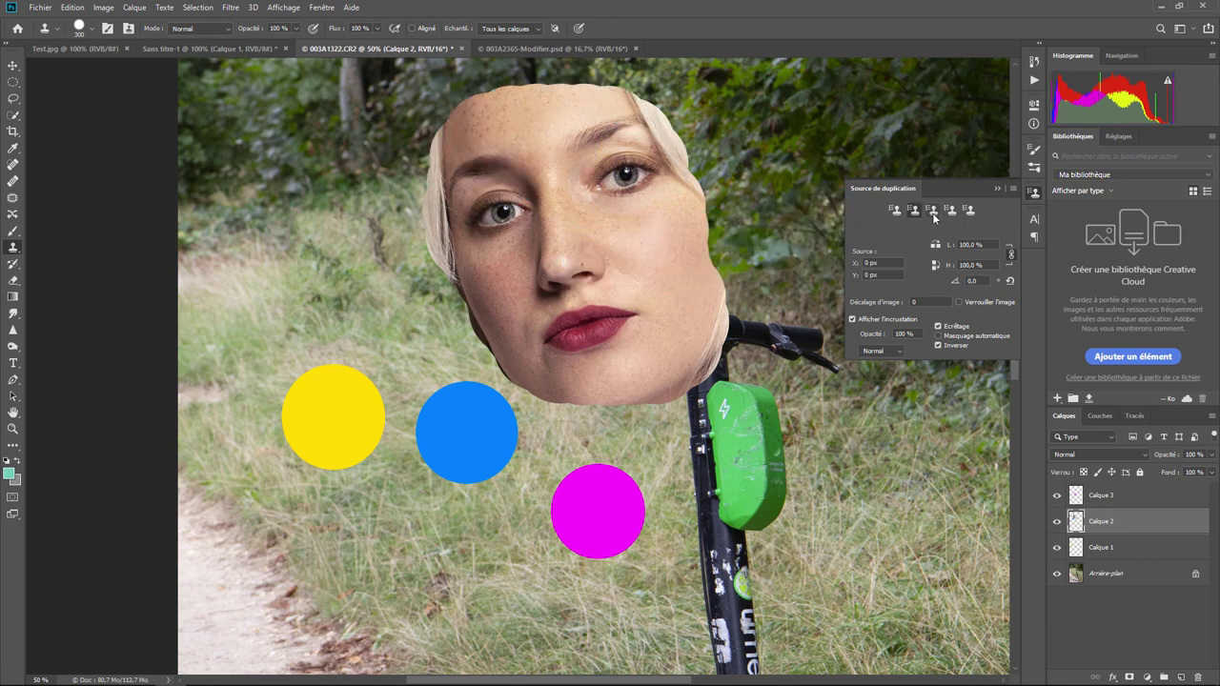
pyautogui.click(933, 211)
pyautogui.click(970, 211)
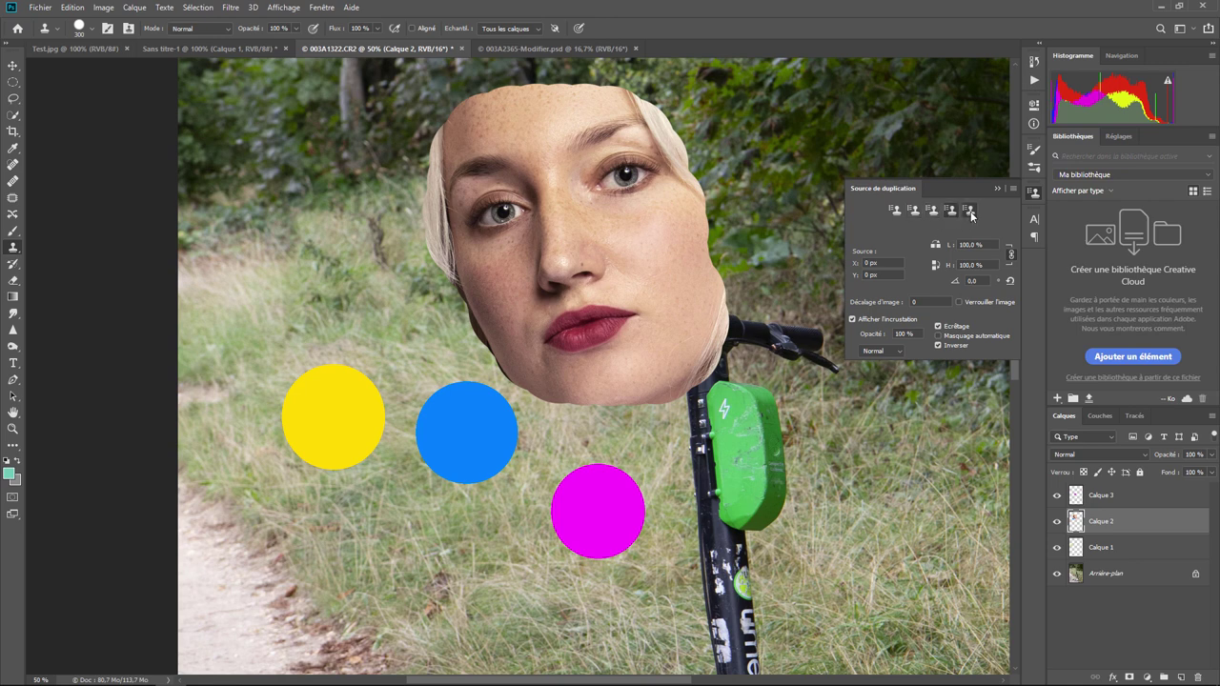
pyautogui.click(917, 213)
pyautogui.keyDown('alt'); pyautogui.click(469, 440); pyautogui.keyUp('alt')
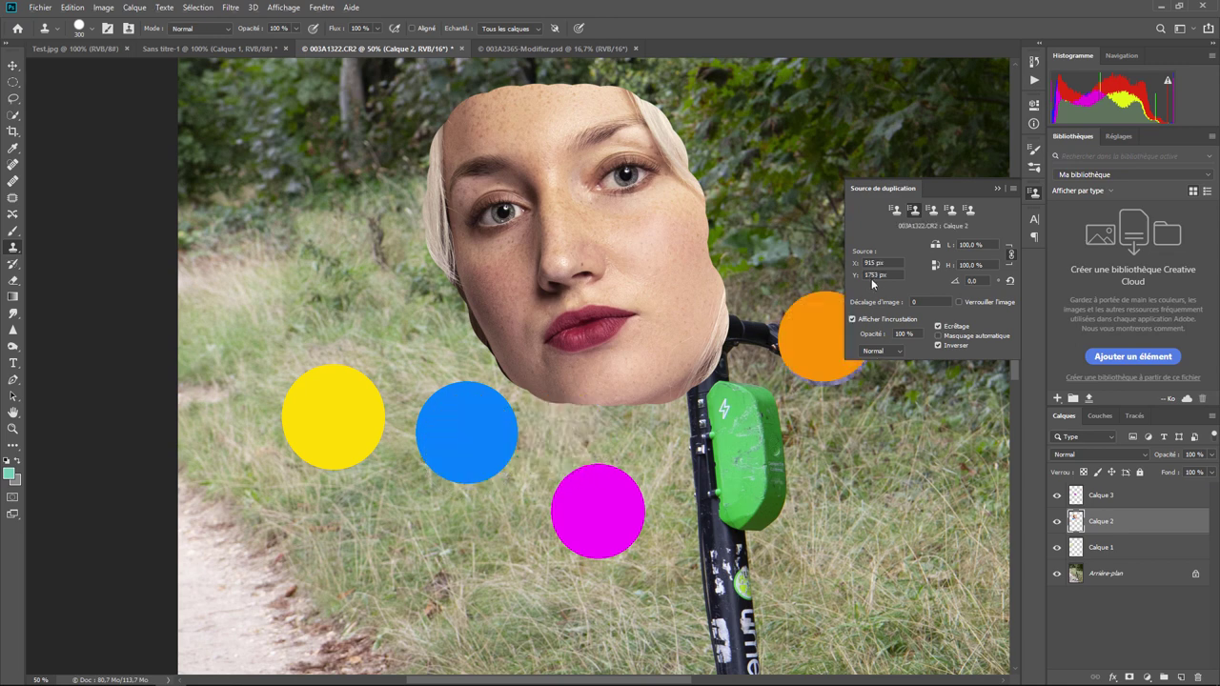
# Paint test clones of the face and the circles from the two slots, then undo the circles.
pyautogui.click(893, 210)
pyautogui.moveTo(462, 300)
pyautogui.mouseDown()
pyautogui.moveTo(354, 245)
pyautogui.moveTo(386, 205)
pyautogui.mouseUp()
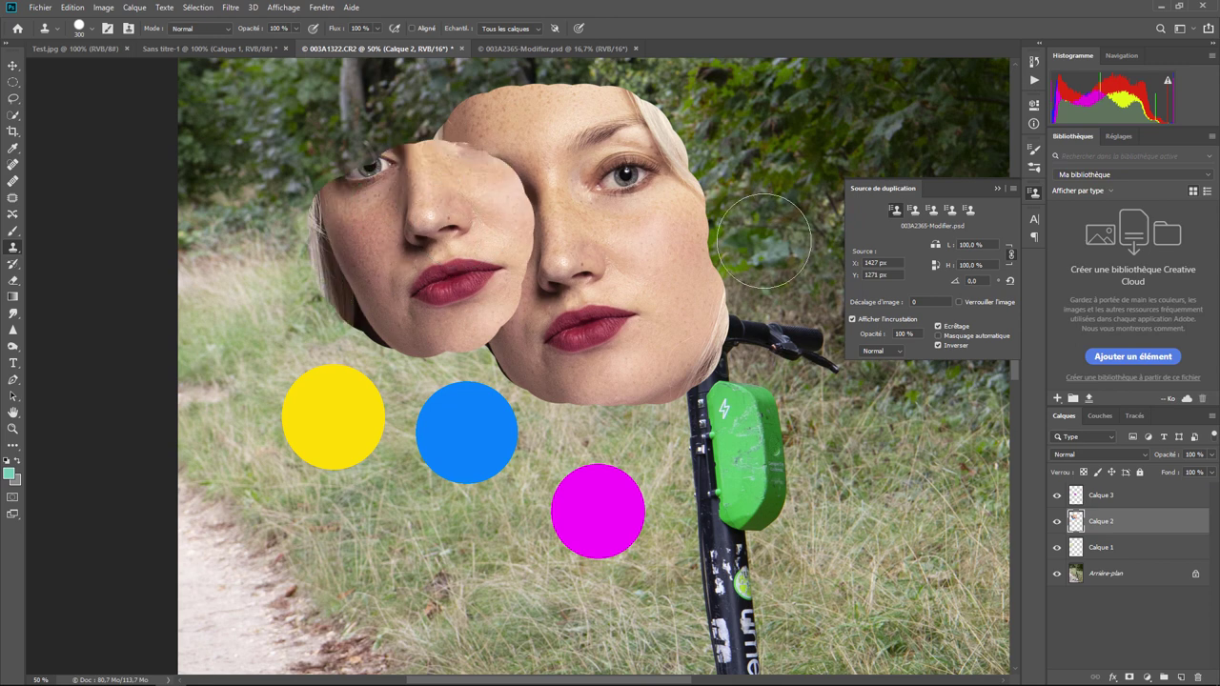
pyautogui.click(913, 210)
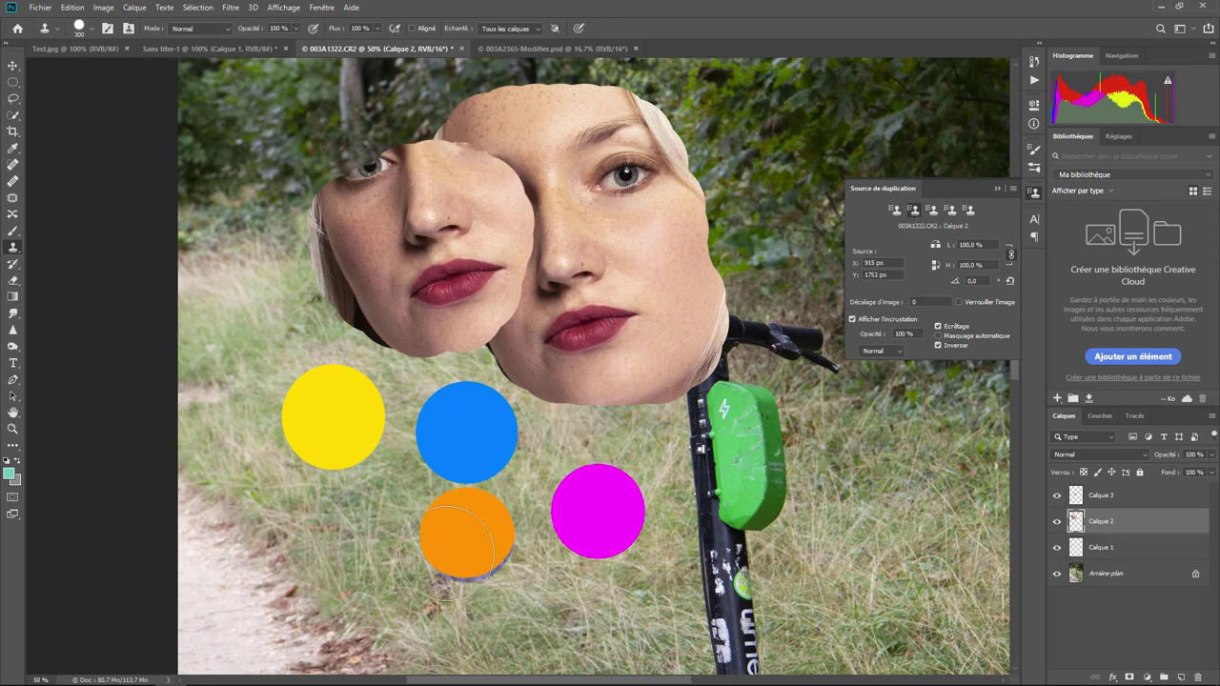
pyautogui.moveTo(384, 553)
pyautogui.mouseDown()
pyautogui.moveTo(451, 564)
pyautogui.moveTo(496, 620)
pyautogui.mouseUp()
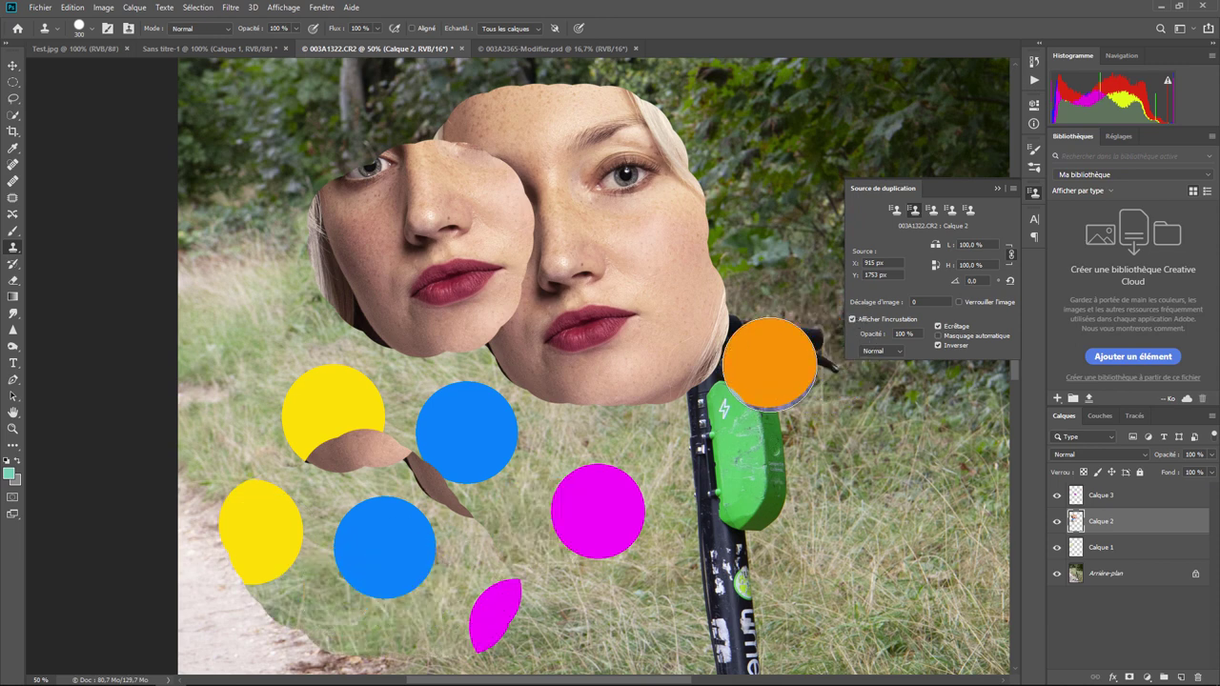
pyautogui.hotkey('ctrl', 'z')
pyautogui.hotkey('ctrl', 'z')
pyautogui.hotkey('ctrl', 'z')
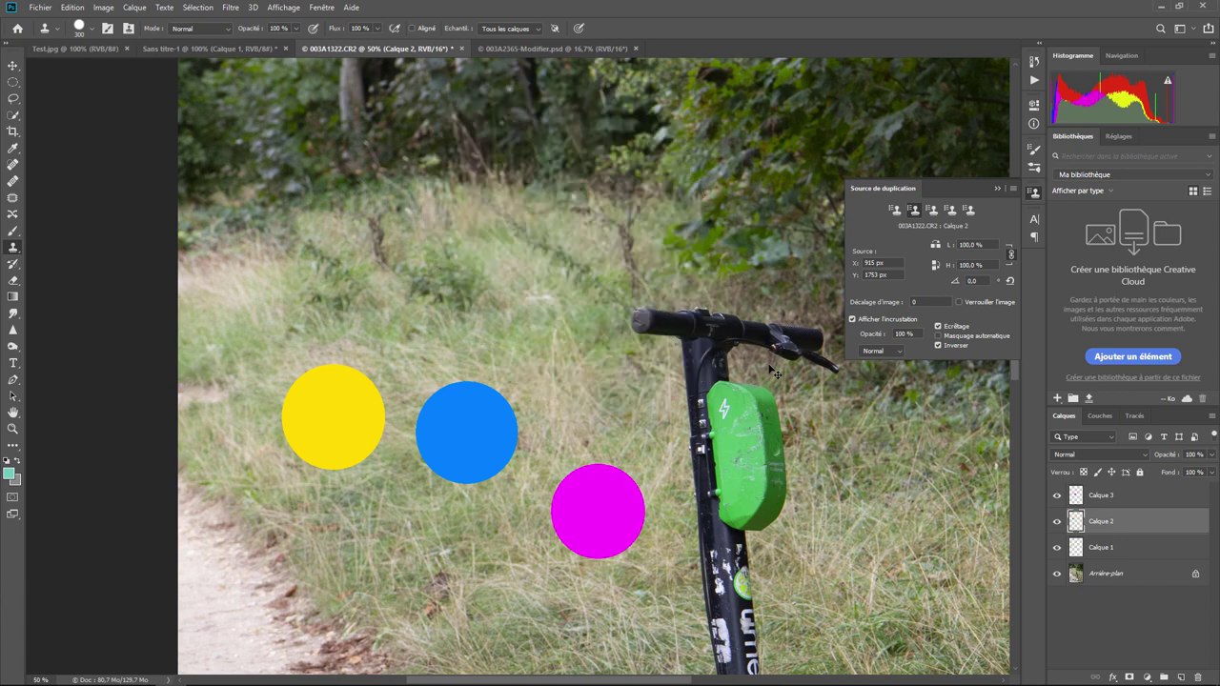
# Set the second clone source's width scale to 50% and paint a half-size test clone.
pyautogui.click(906, 212)
pyautogui.click(975, 244)
pyautogui.write('50')
pyautogui.write('%')
pyautogui.press('Return')
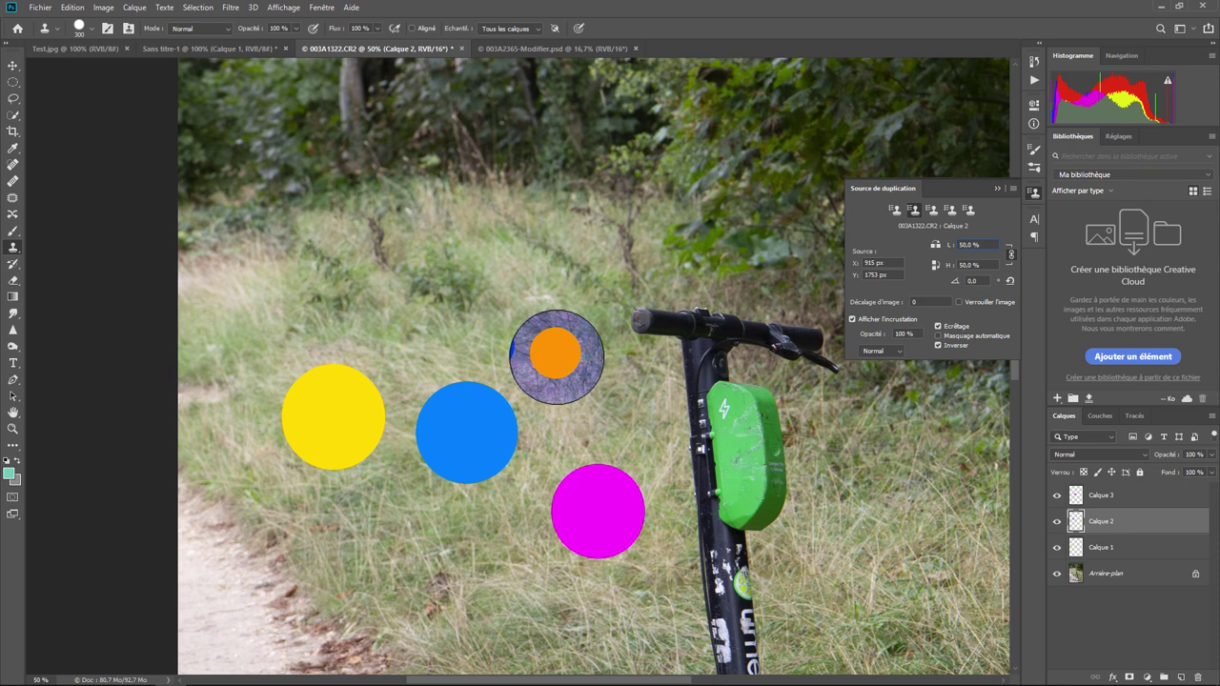
pyautogui.keyDown('alt'); pyautogui.click(467, 419); pyautogui.keyUp('alt')
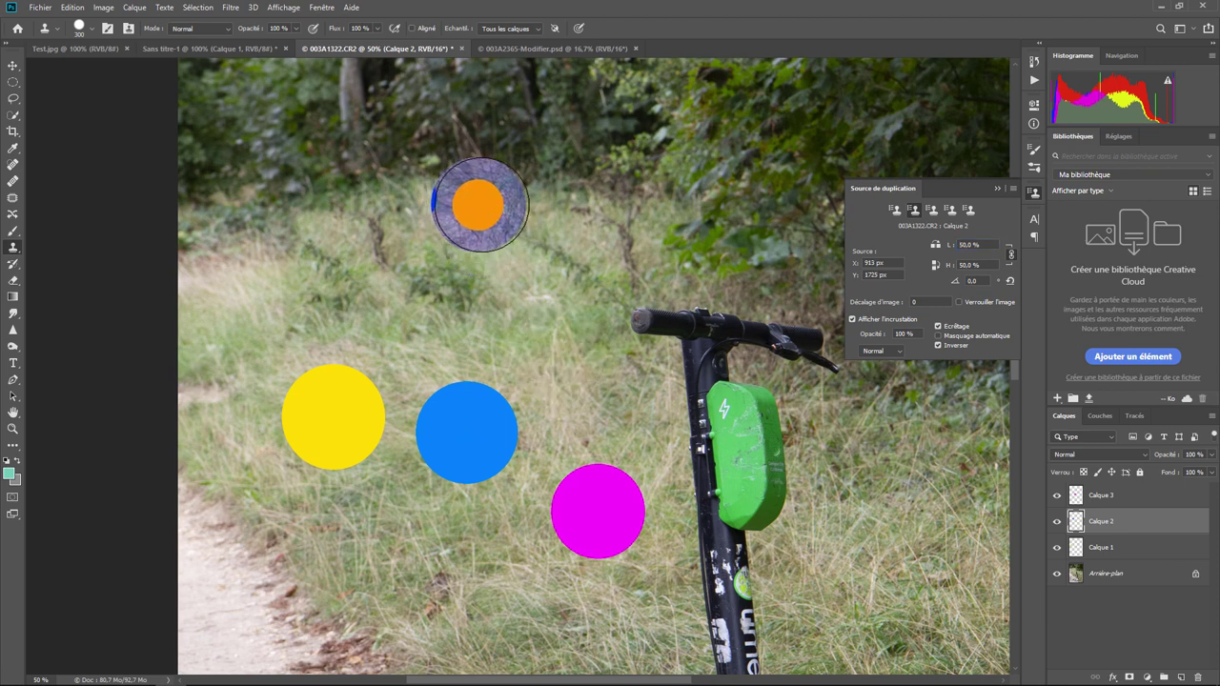
pyautogui.moveTo(481, 204)
pyautogui.mouseDown()
pyautogui.moveTo(434, 195)
pyautogui.moveTo(541, 178)
pyautogui.moveTo(650, 256)
pyautogui.mouseUp()
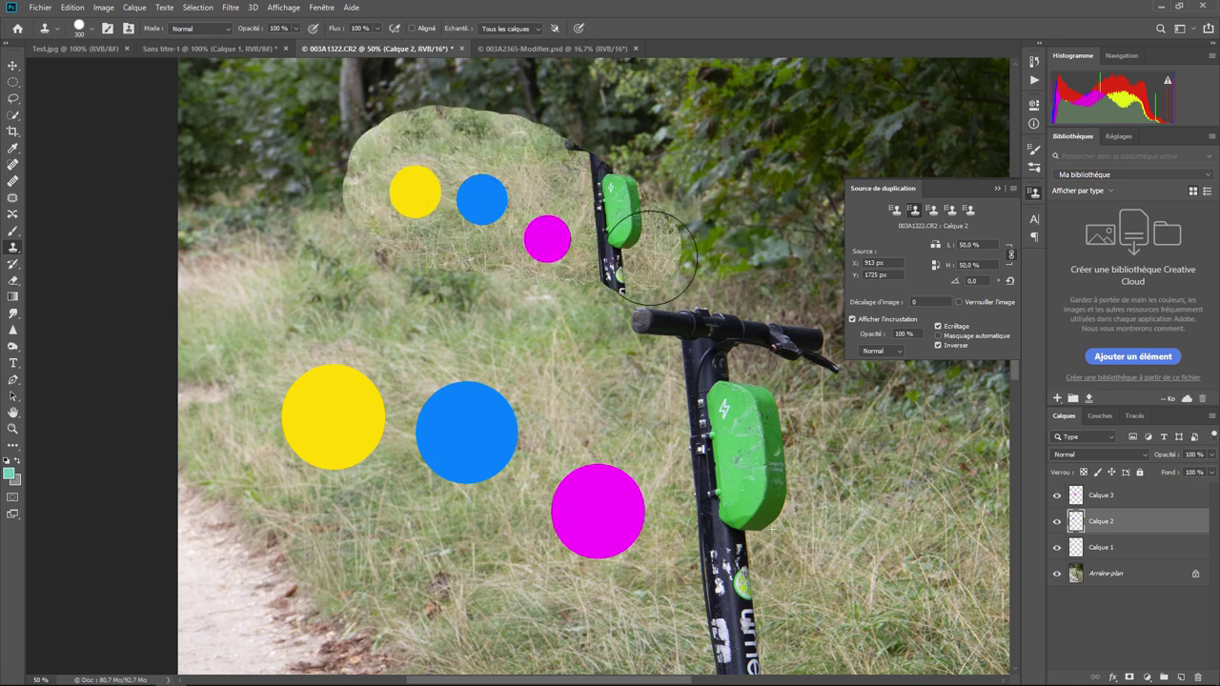
pyautogui.moveTo(650, 256); pyautogui.dragTo(553, 218)
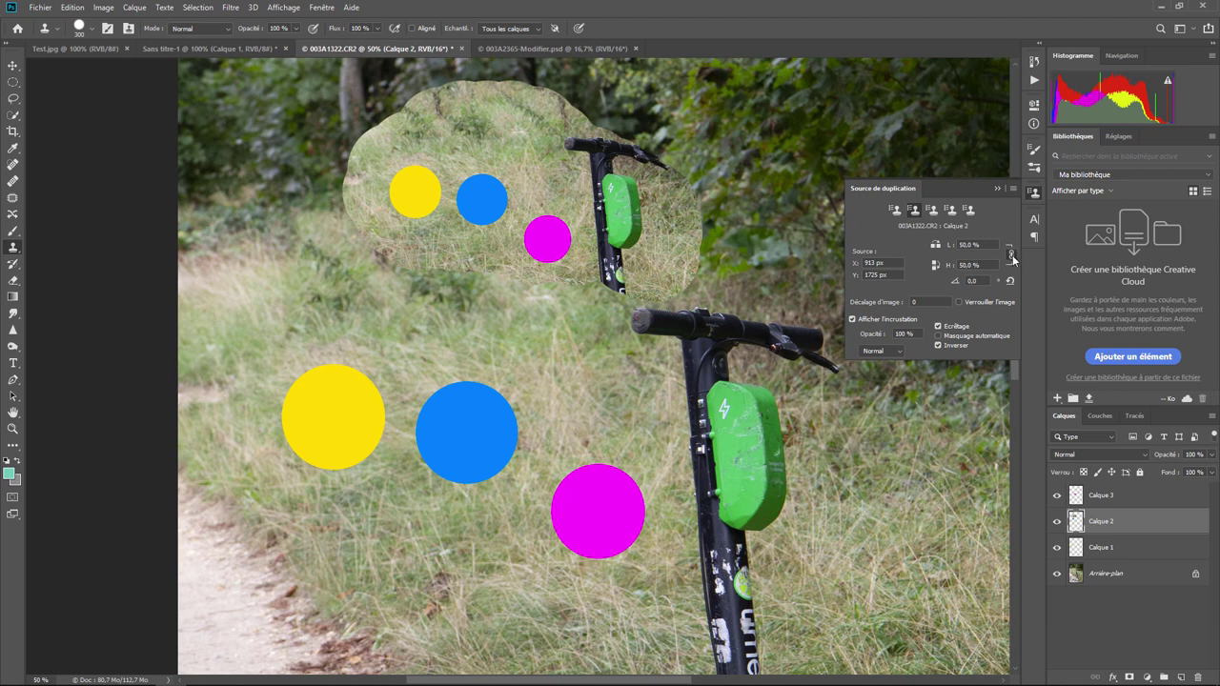
# Unlink width and height, set the height to 10%, paint a squashed test clone, then undo.
pyautogui.click(1011, 255)
pyautogui.click(970, 265)
pyautogui.write('10')
pyautogui.press('Return')
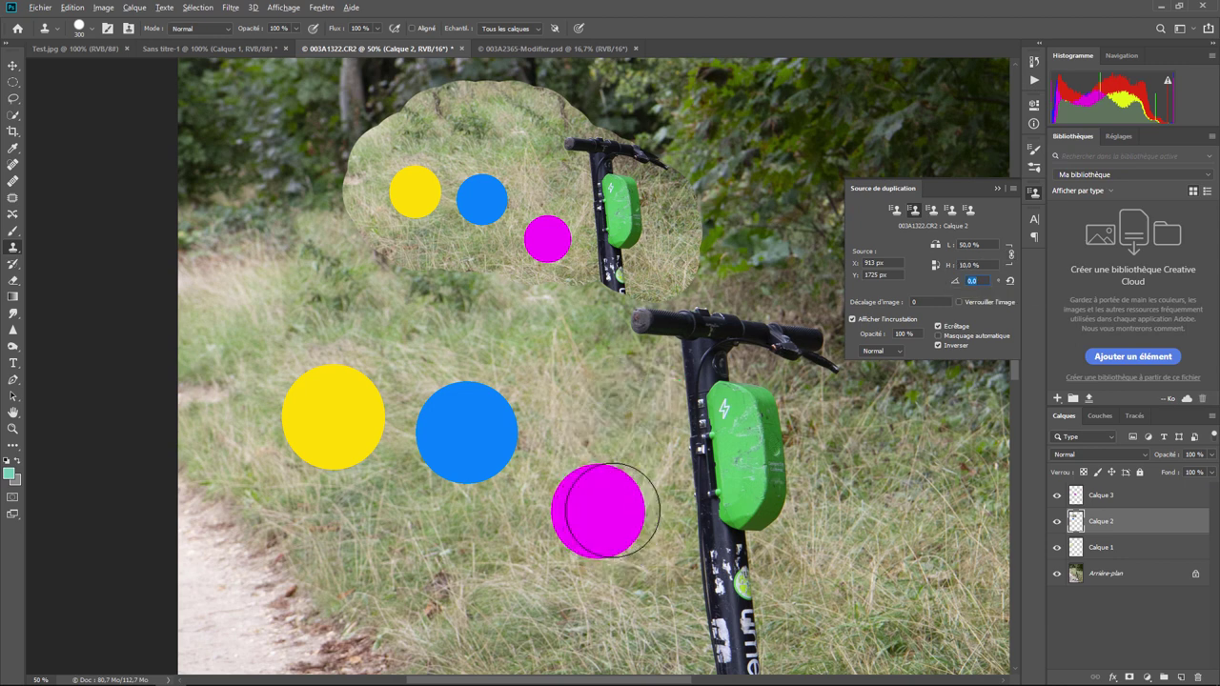
pyautogui.moveTo(353, 305)
pyautogui.mouseDown()
pyautogui.moveTo(420, 338)
pyautogui.moveTo(267, 305)
pyautogui.mouseUp()
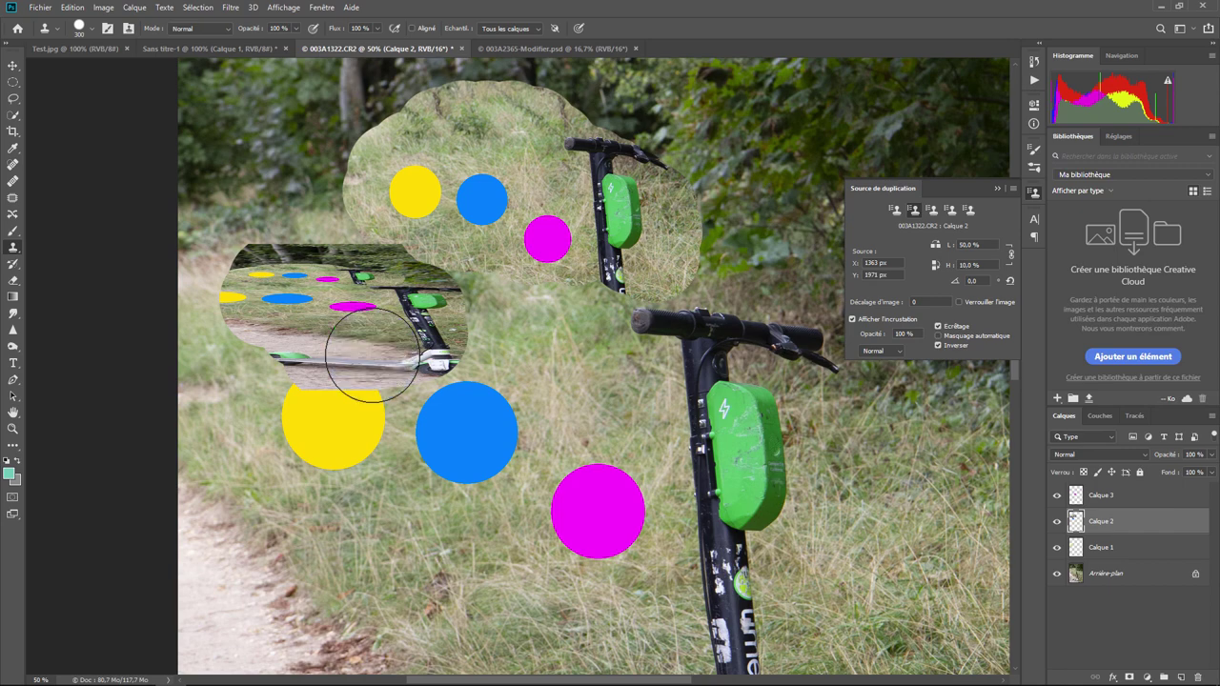
pyautogui.hotkey('ctrl', 'z')
pyautogui.hotkey('ctrl', 'z')
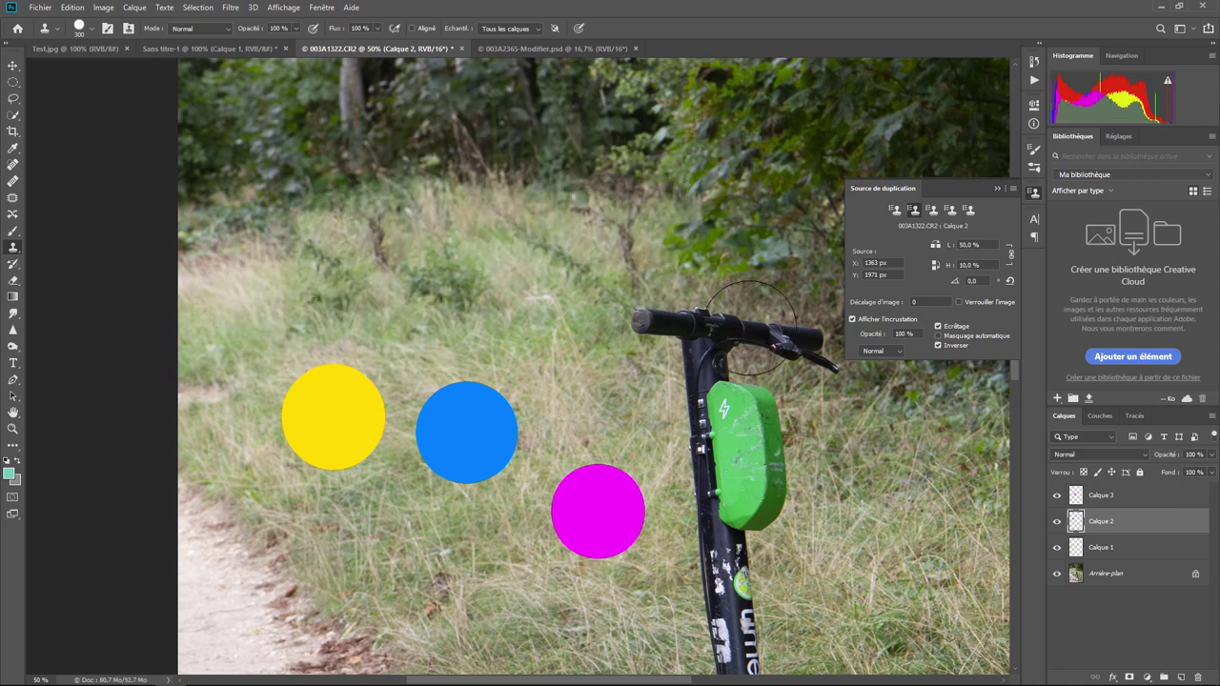
# Set the clone source width to 100% and rotate it 45°, then test-paint and revert.
pyautogui.click(989, 244)
pyautogui.write('100')
pyautogui.click(972, 280)
pyautogui.write('45')
pyautogui.moveTo(483, 212)
pyautogui.mouseDown()
pyautogui.moveTo(327, 276)
pyautogui.moveTo(336, 179)
pyautogui.moveTo(397, 112)
pyautogui.moveTo(533, 295)
pyautogui.moveTo(525, 403)
pyautogui.moveTo(435, 340)
pyautogui.moveTo(504, 409)
pyautogui.moveTo(483, 403)
pyautogui.moveTo(449, 436)
pyautogui.moveTo(468, 408)
pyautogui.mouseUp()
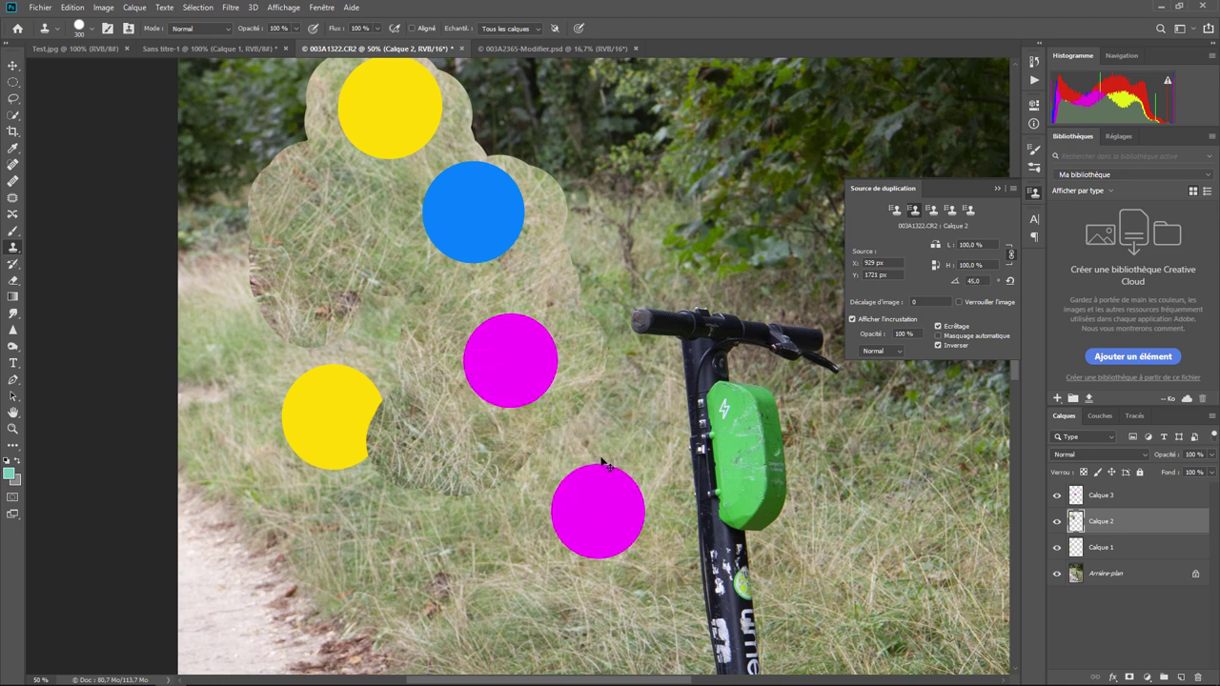
pyautogui.press('F12')
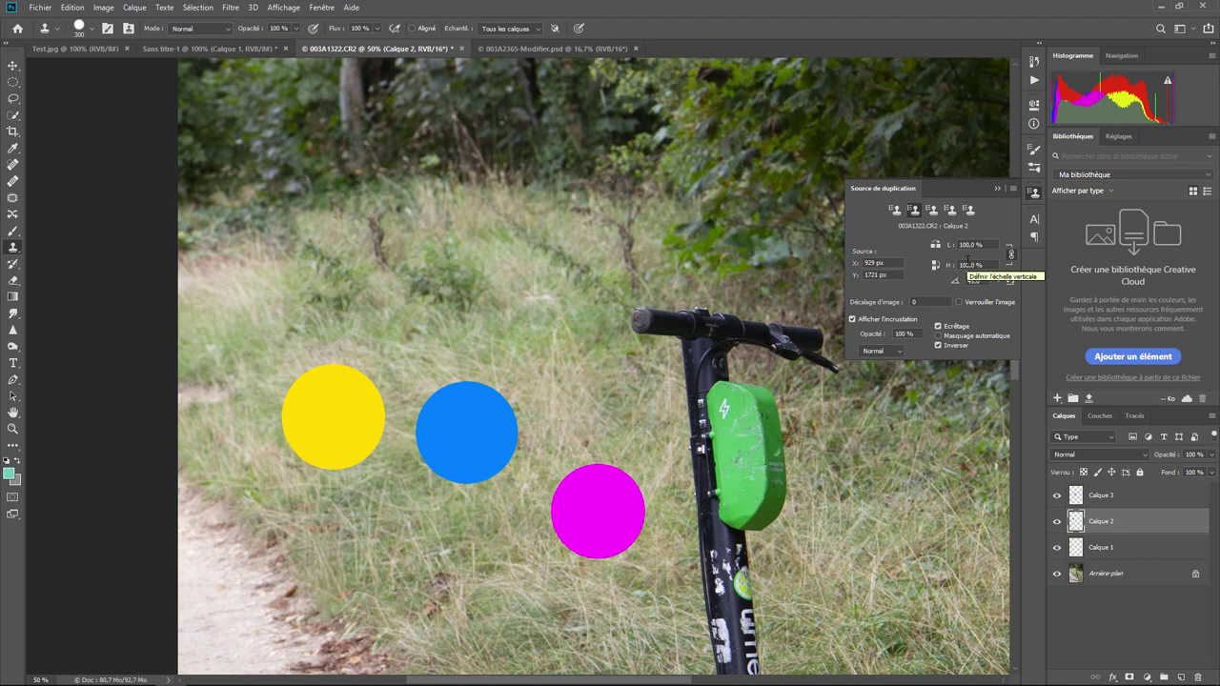
# Toggle the source overlay and sample the blue circle as the new clone source.
pyautogui.click(871, 321)
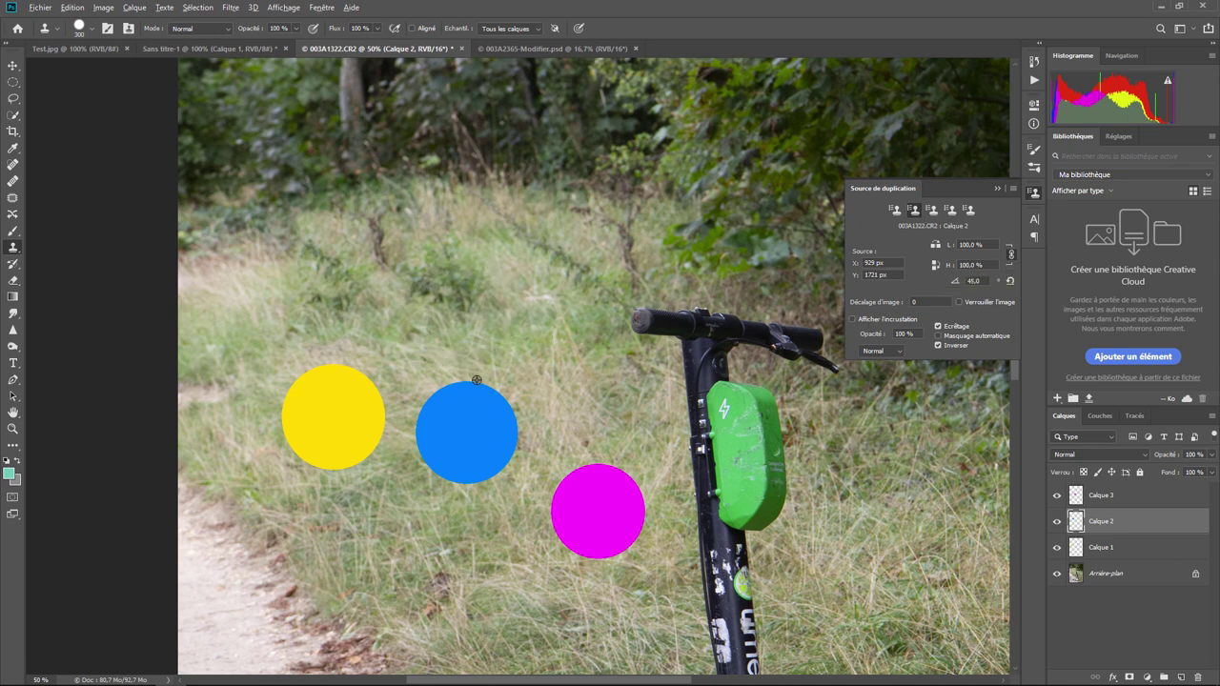
pyautogui.keyDown('alt'); pyautogui.click(474, 432); pyautogui.keyUp('alt')
pyautogui.keyDown('alt'); pyautogui.click(468, 433); pyautogui.keyUp('alt')
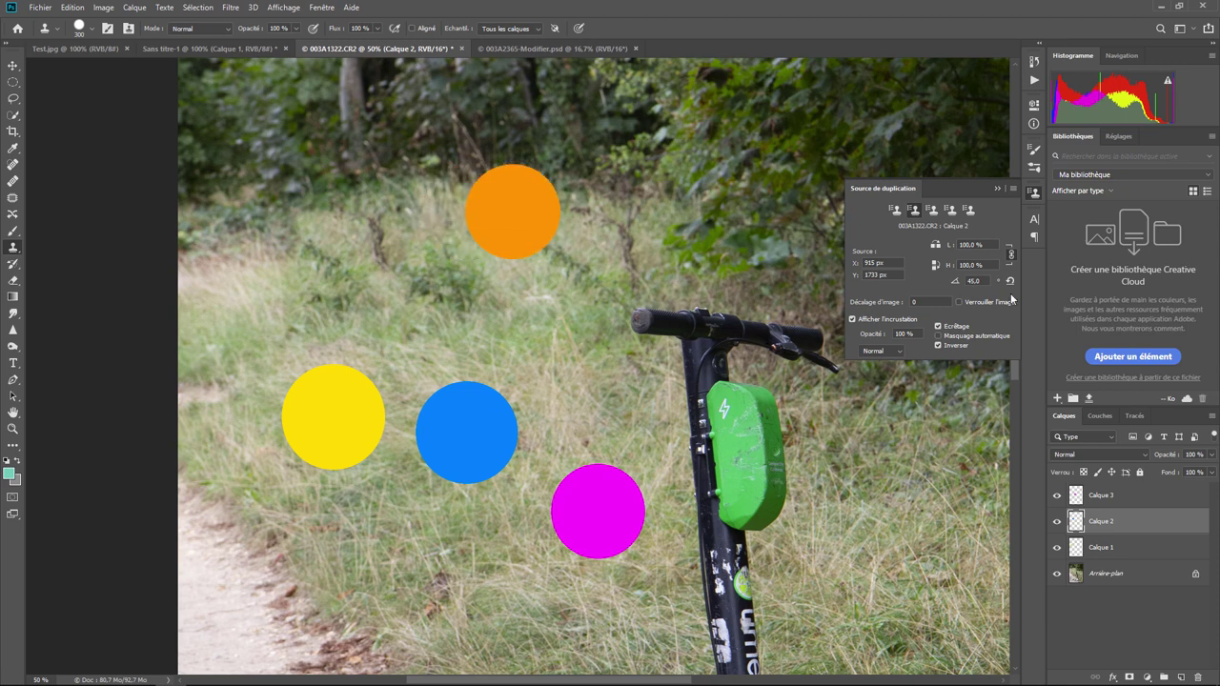
# Turn off the inverted overlay, set its opacity to 10%, and clone the blue circle onto the upper grass.
pyautogui.click(956, 345)
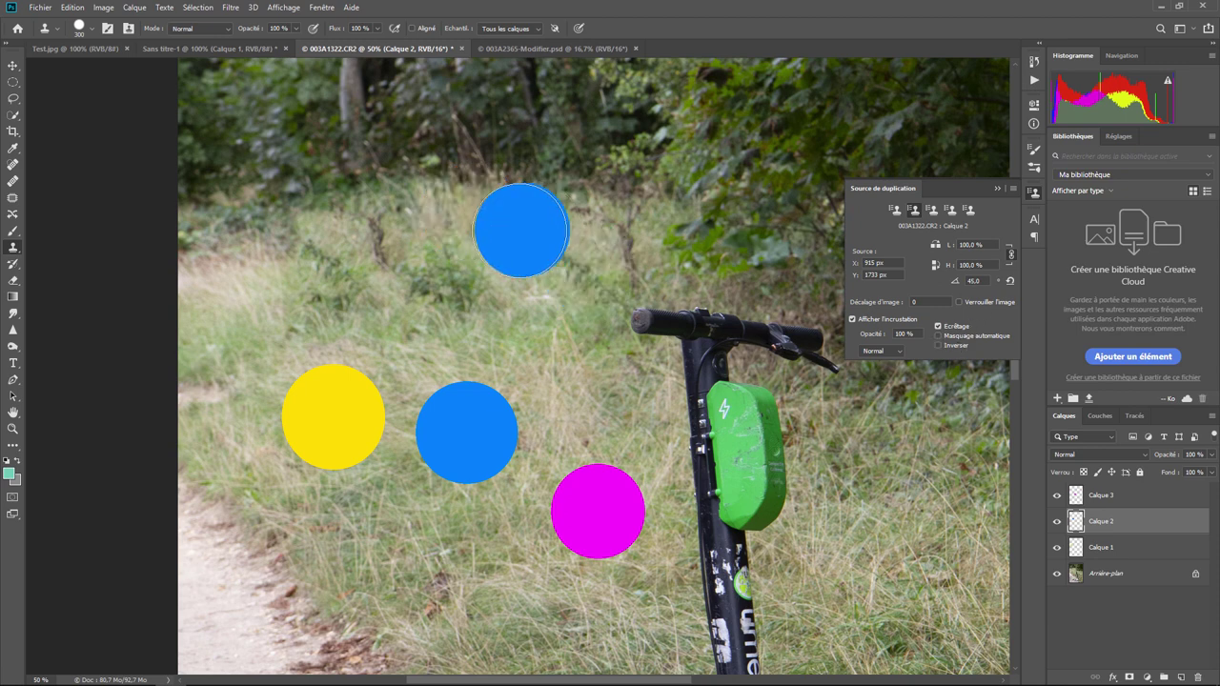
pyautogui.click(947, 348)
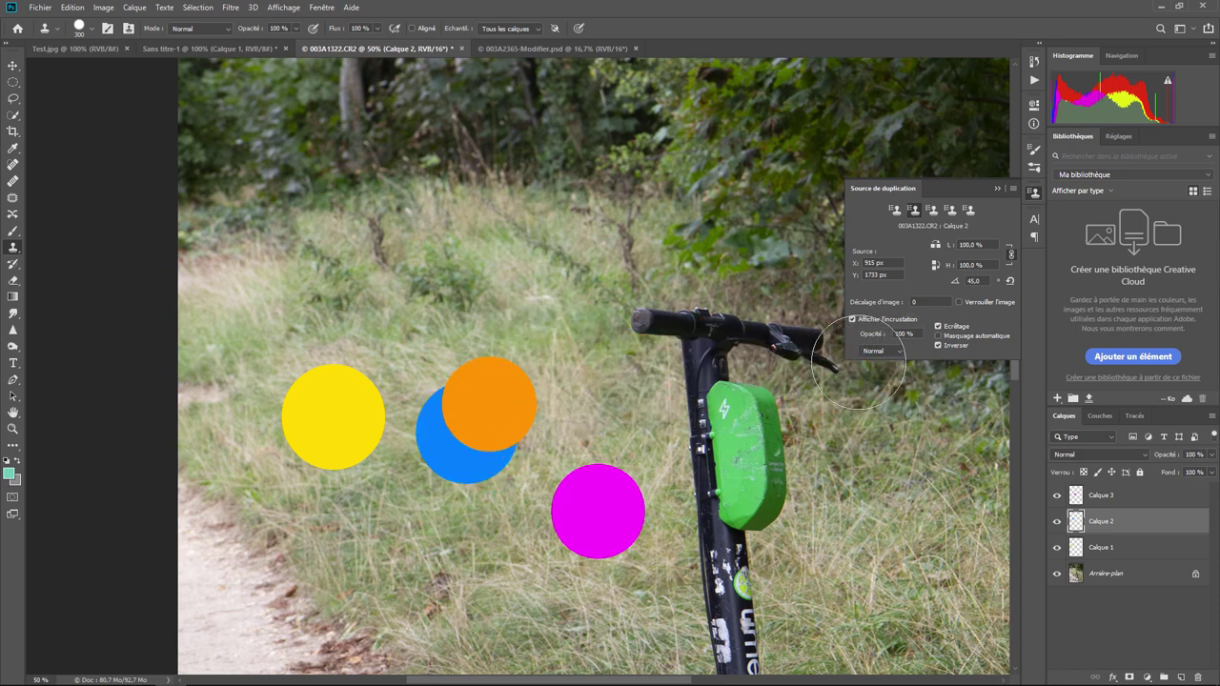
pyautogui.click(939, 345)
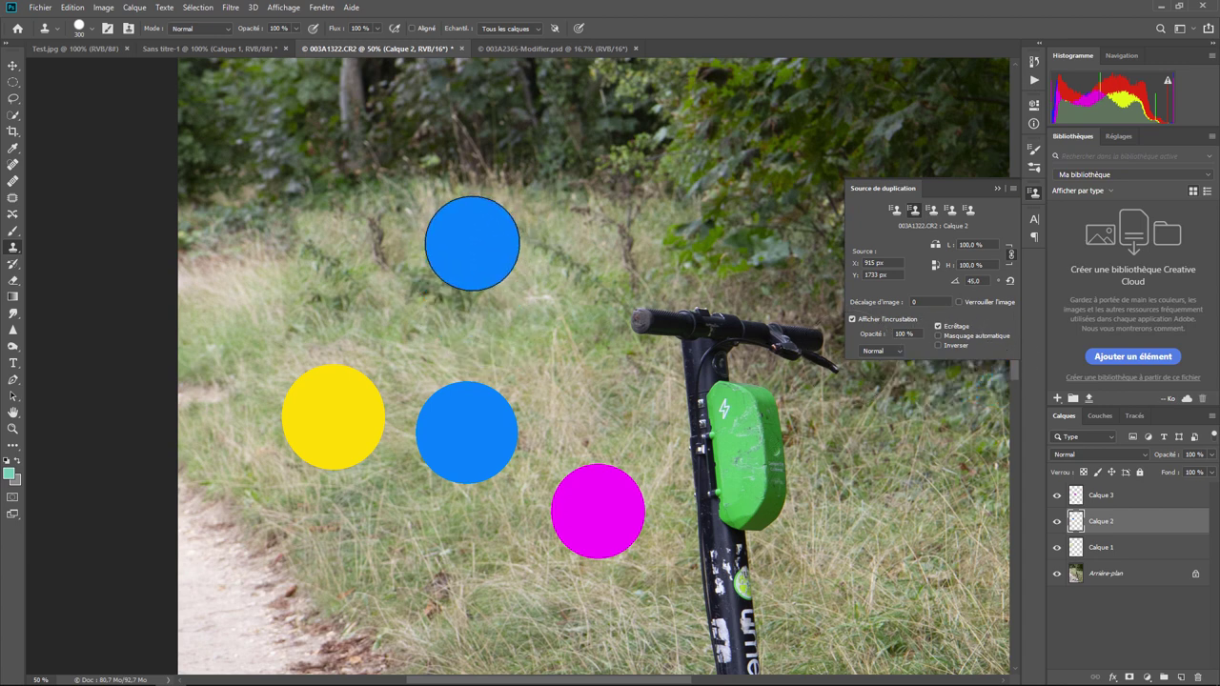
pyautogui.click(905, 333)
pyautogui.moveTo(912, 333); pyautogui.dragTo(894, 336)
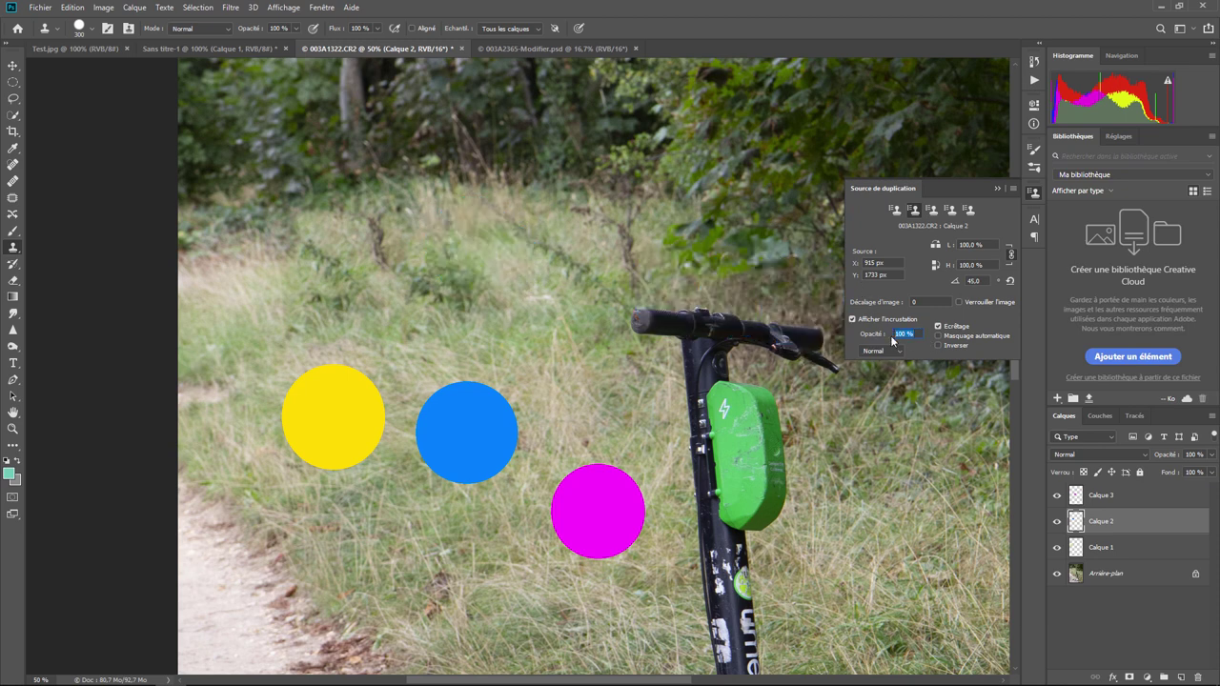
pyautogui.write('10')
pyautogui.press('Tab')
pyautogui.moveTo(455, 254); pyautogui.dragTo(466, 245)
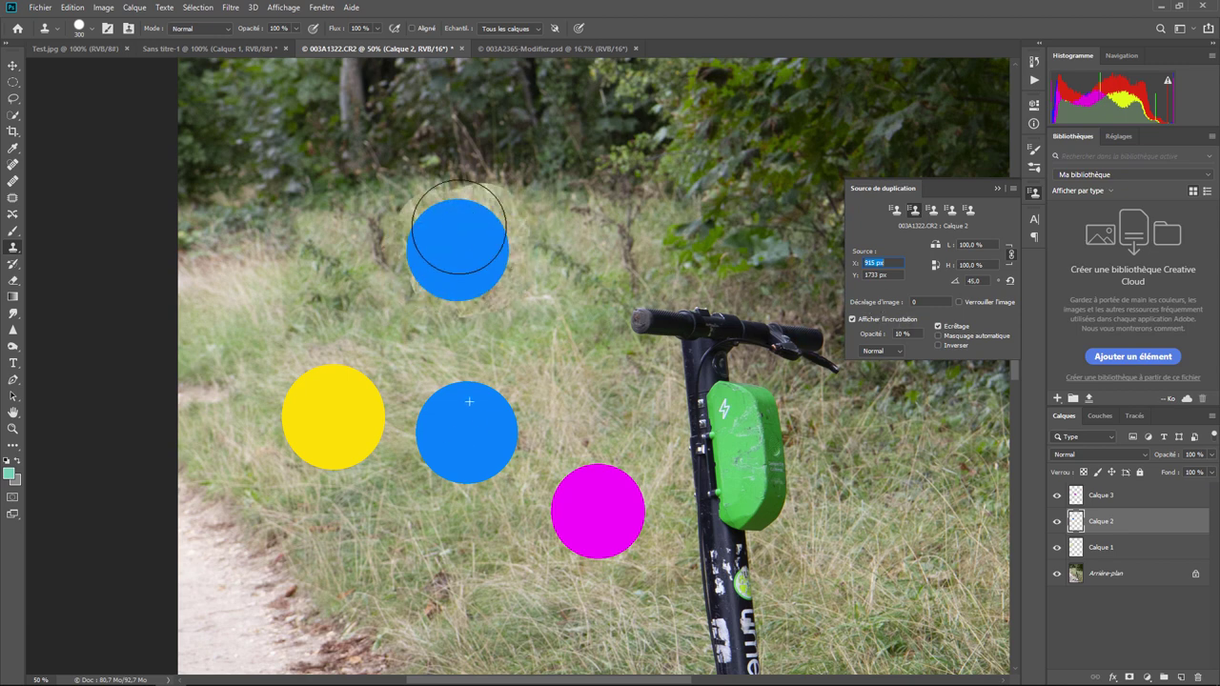
pyautogui.click(343, 97)
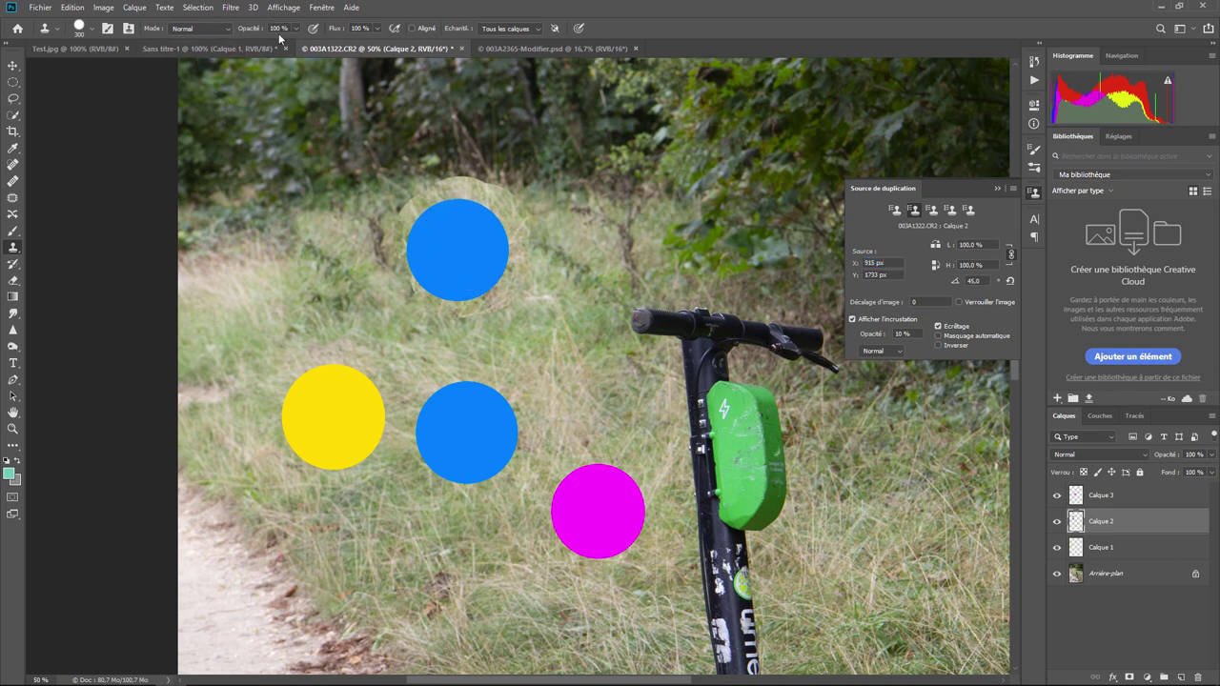
# Undo the stray clone over the tree trunk and show the vertical-bar layer Calque 1 in Sans titre-2.
pyautogui.hotkey('ctrl', 'z')
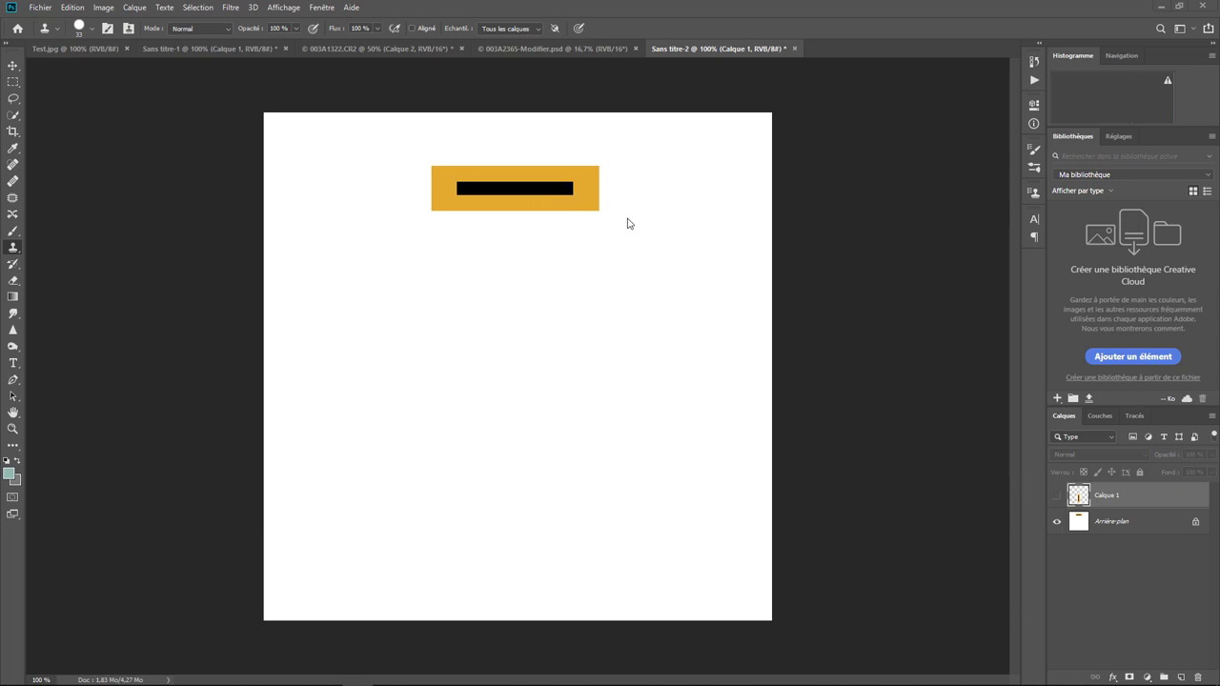
pyautogui.click(1056, 495)
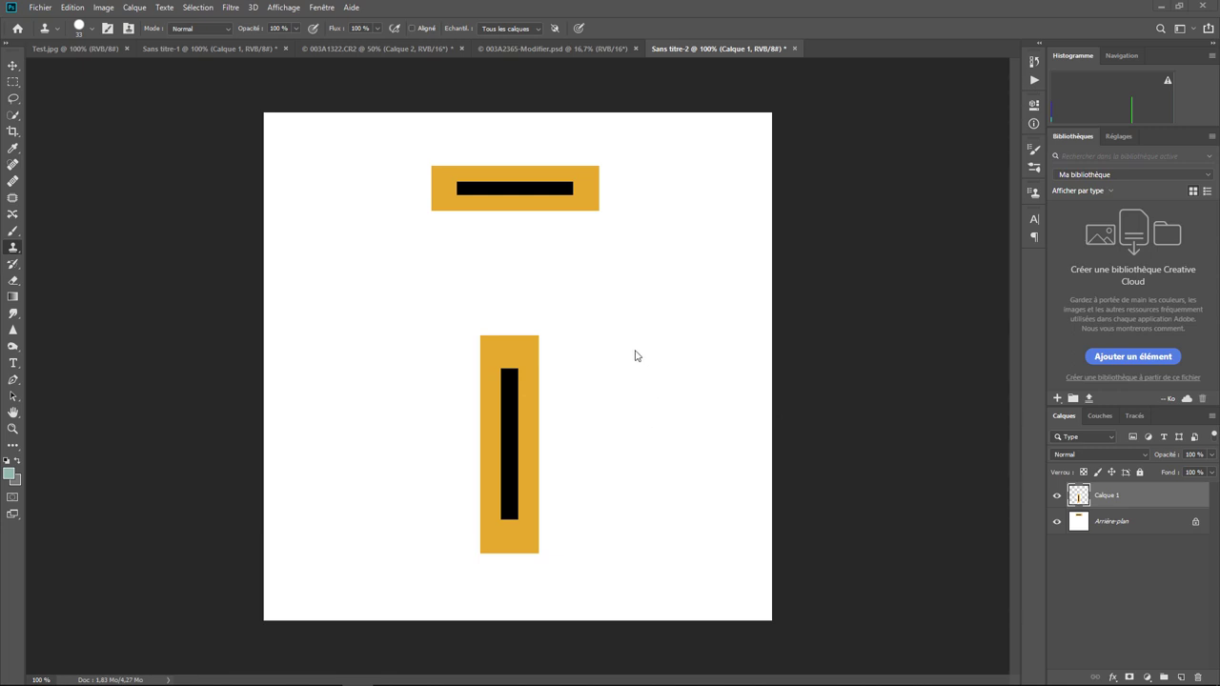
# Create a new 800×800 px document.
pyautogui.click(42, 9)
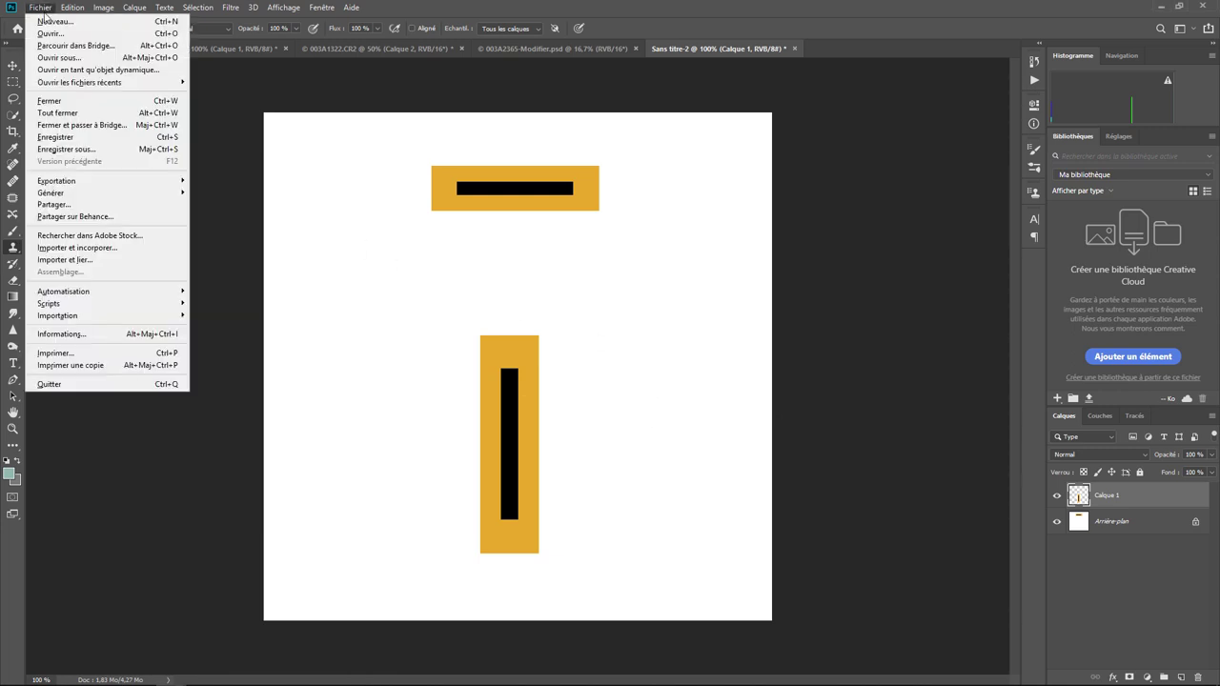
pyautogui.click(49, 21)
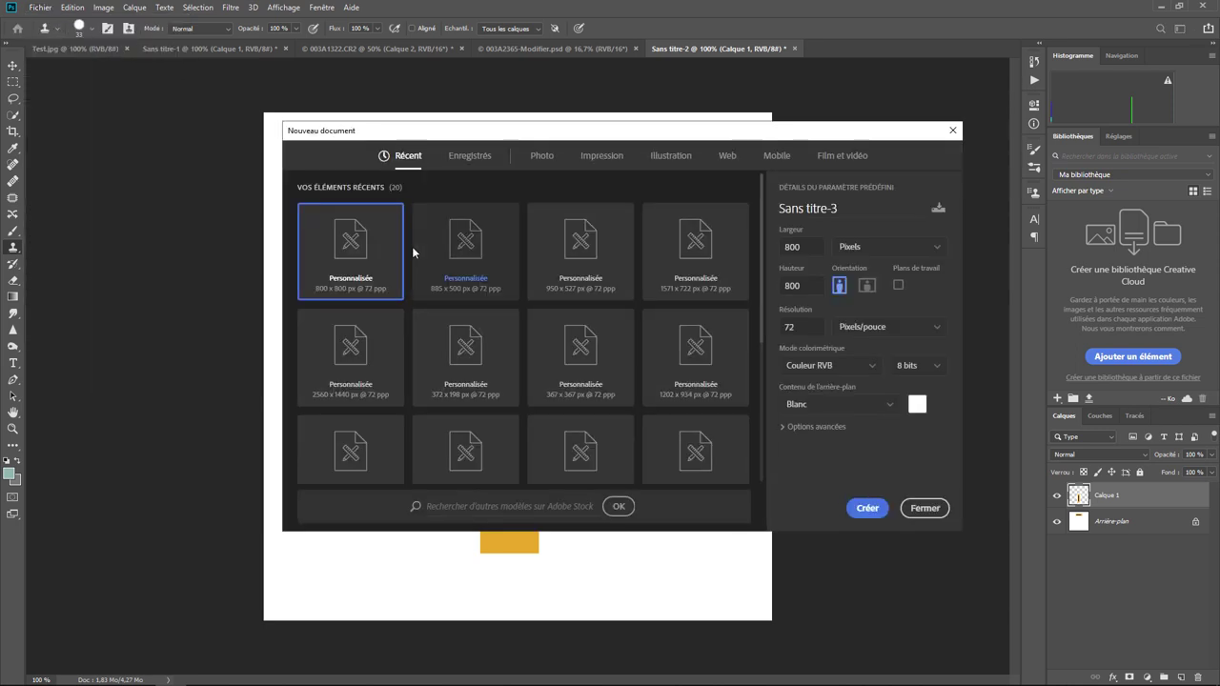
pyautogui.click(867, 508)
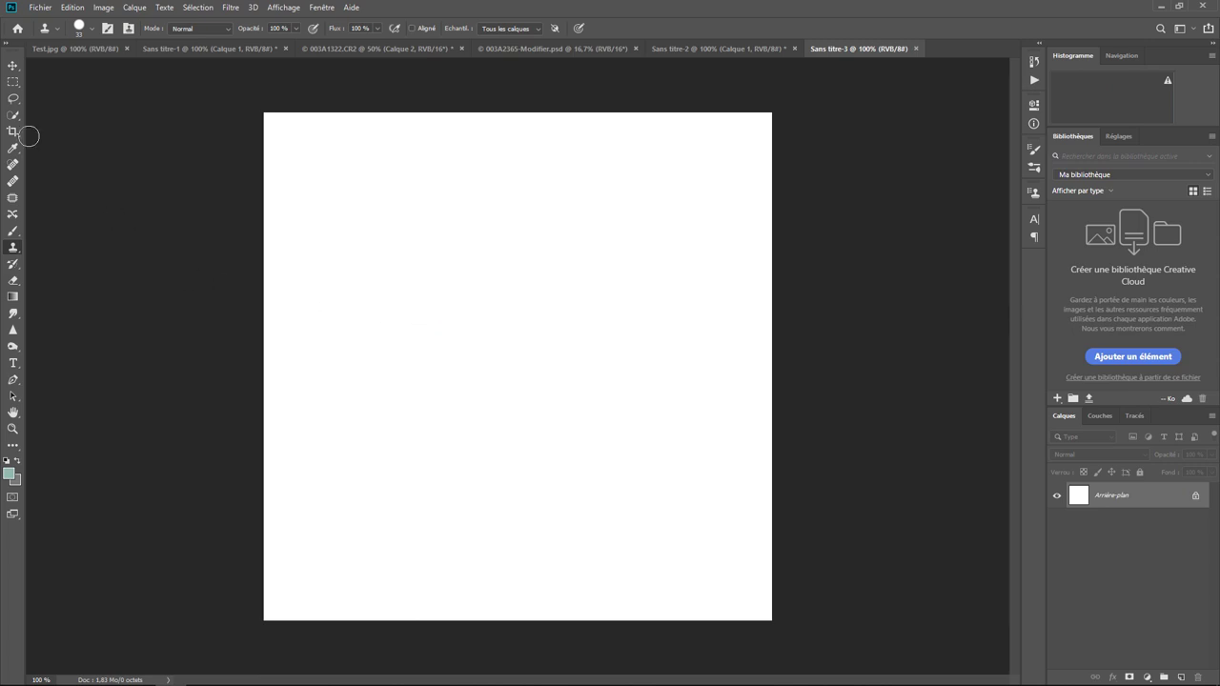
# Select a wide rectangle near the top and fill it with orange.
pyautogui.click(13, 82)
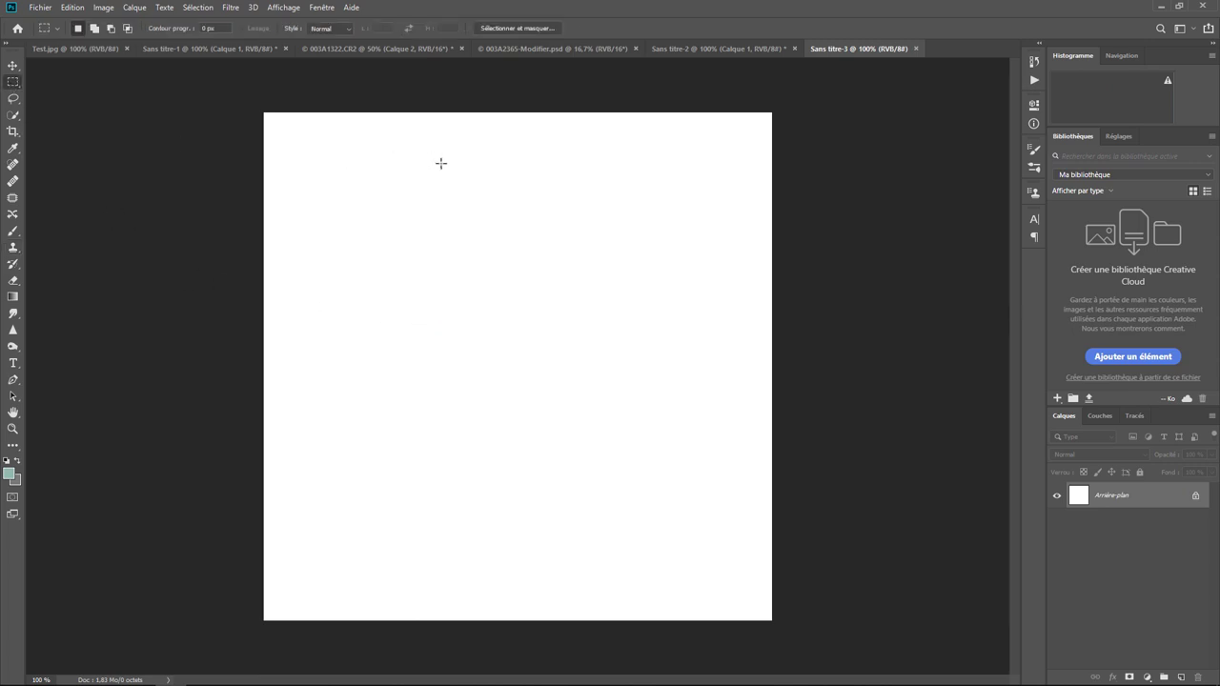
pyautogui.moveTo(428, 156); pyautogui.dragTo(598, 206)
pyautogui.click(73, 6)
pyautogui.click(108, 216)
pyautogui.click(824, 259)
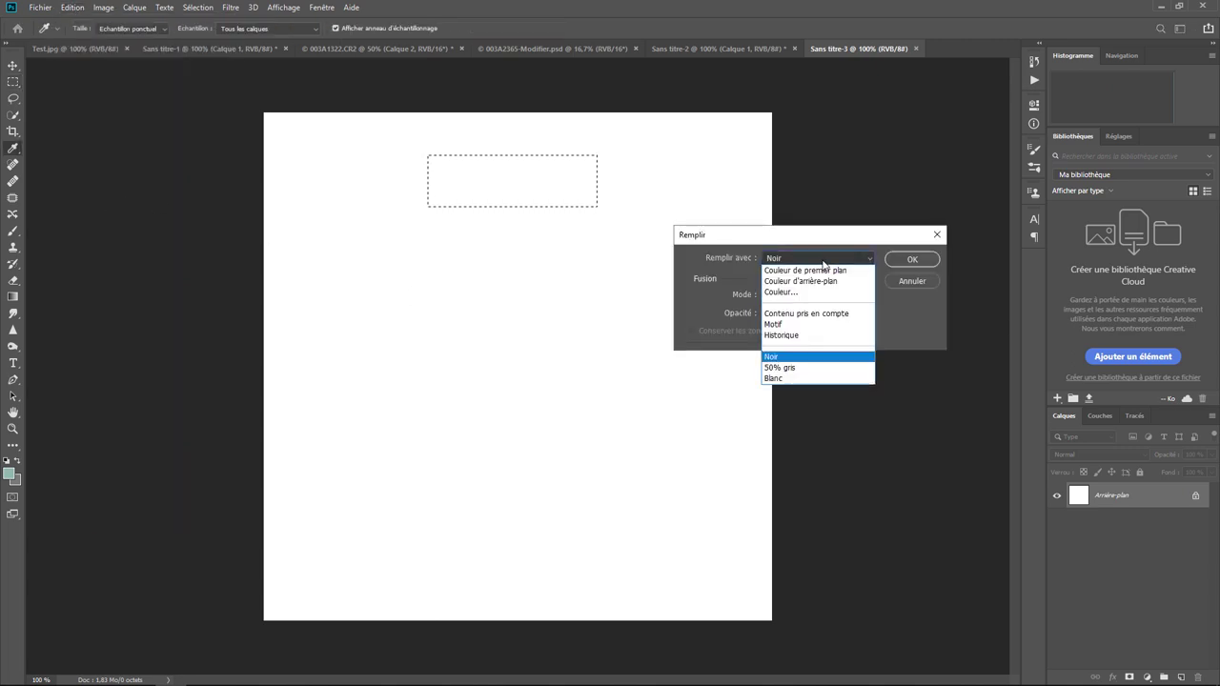
pyautogui.click(783, 293)
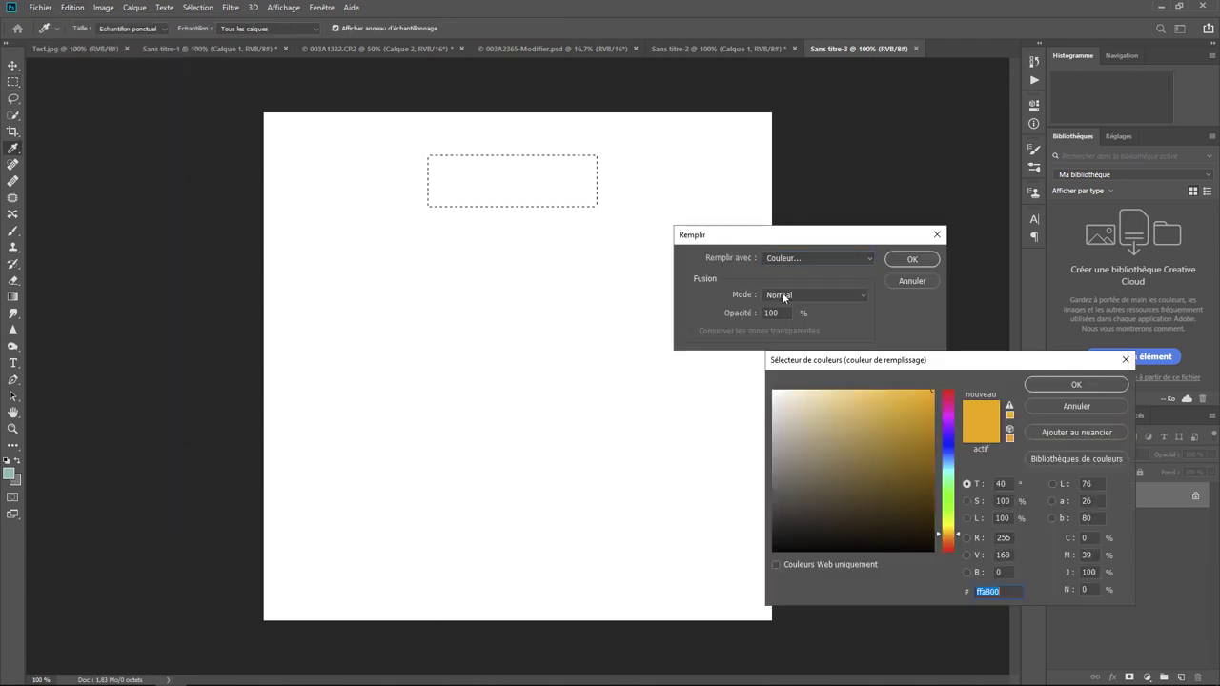
pyautogui.click(1096, 385)
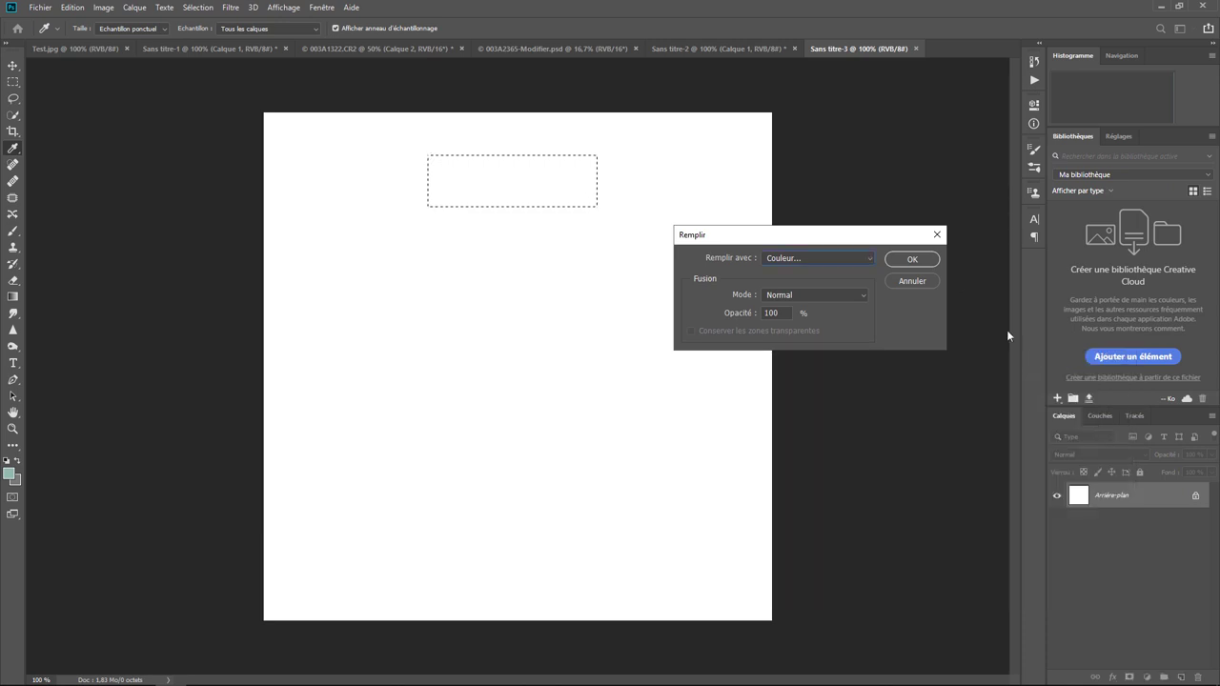
pyautogui.click(910, 259)
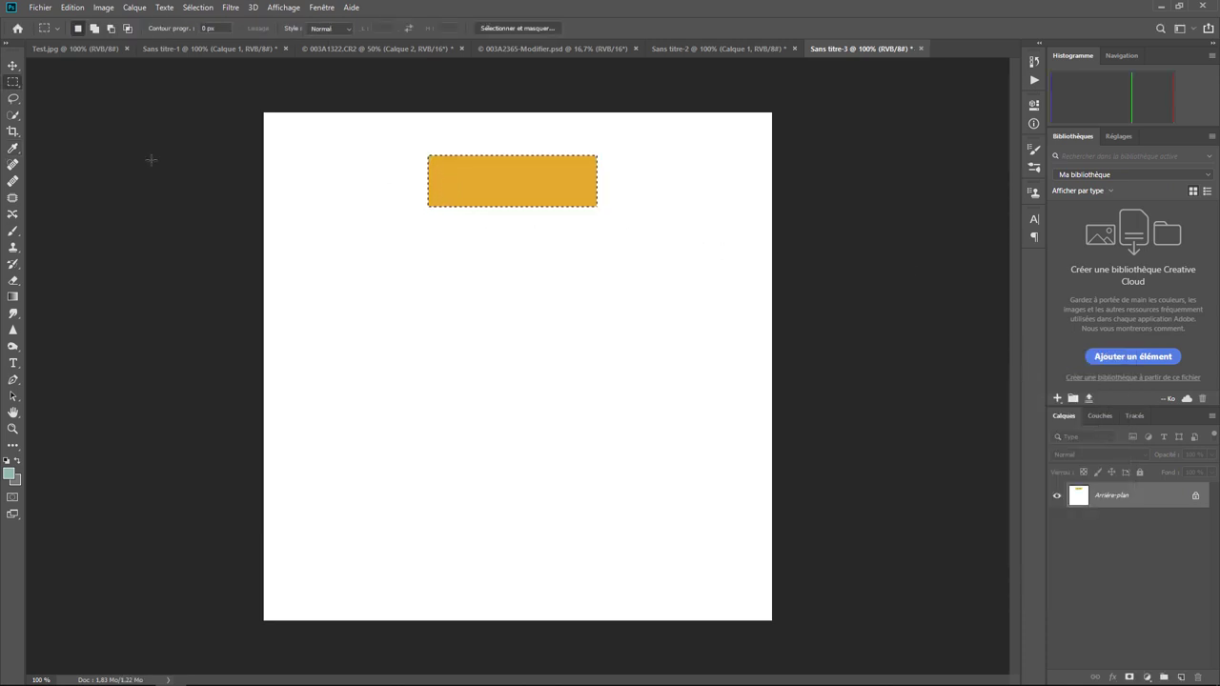
# Select a thin bar inside the orange rectangle and fill it with black.
pyautogui.click(468, 183)
pyautogui.moveTo(452, 175); pyautogui.dragTo(575, 190)
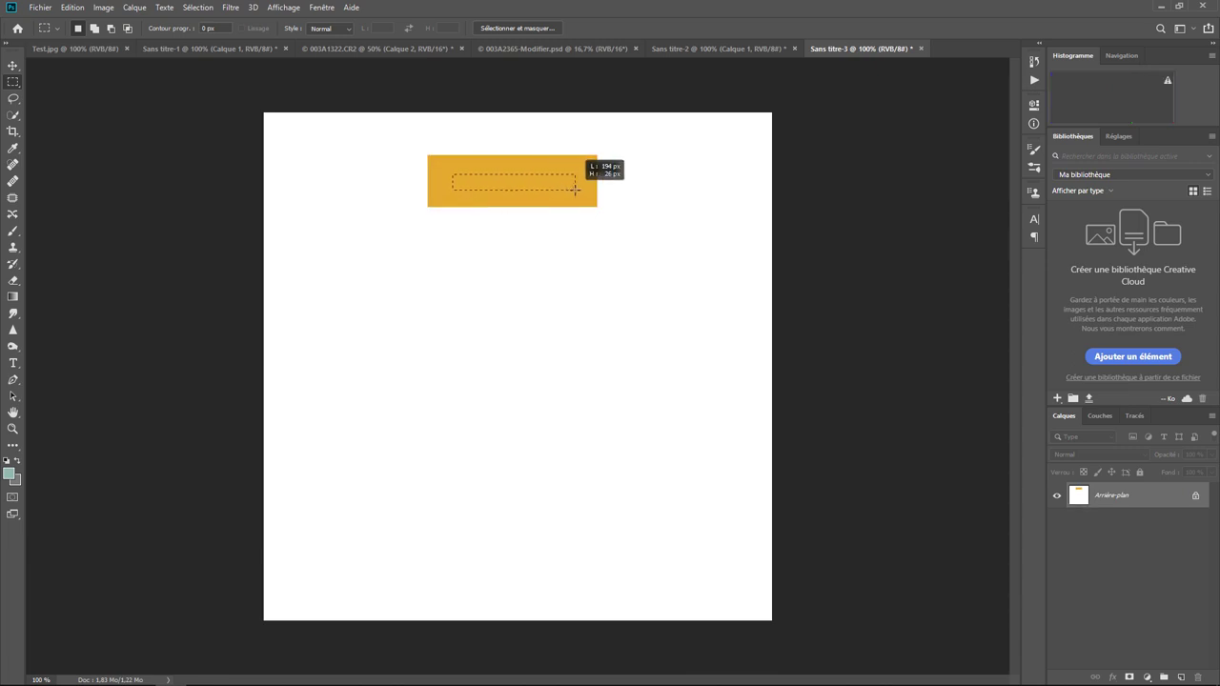
pyautogui.click(73, 7)
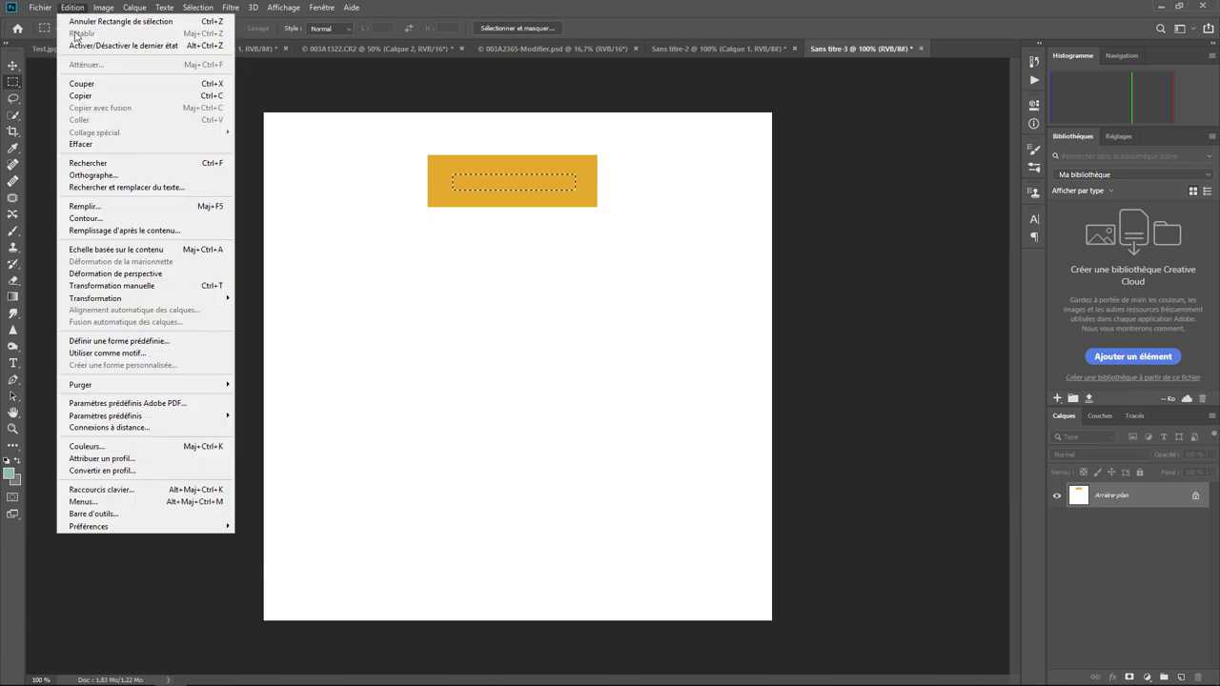
pyautogui.click(98, 208)
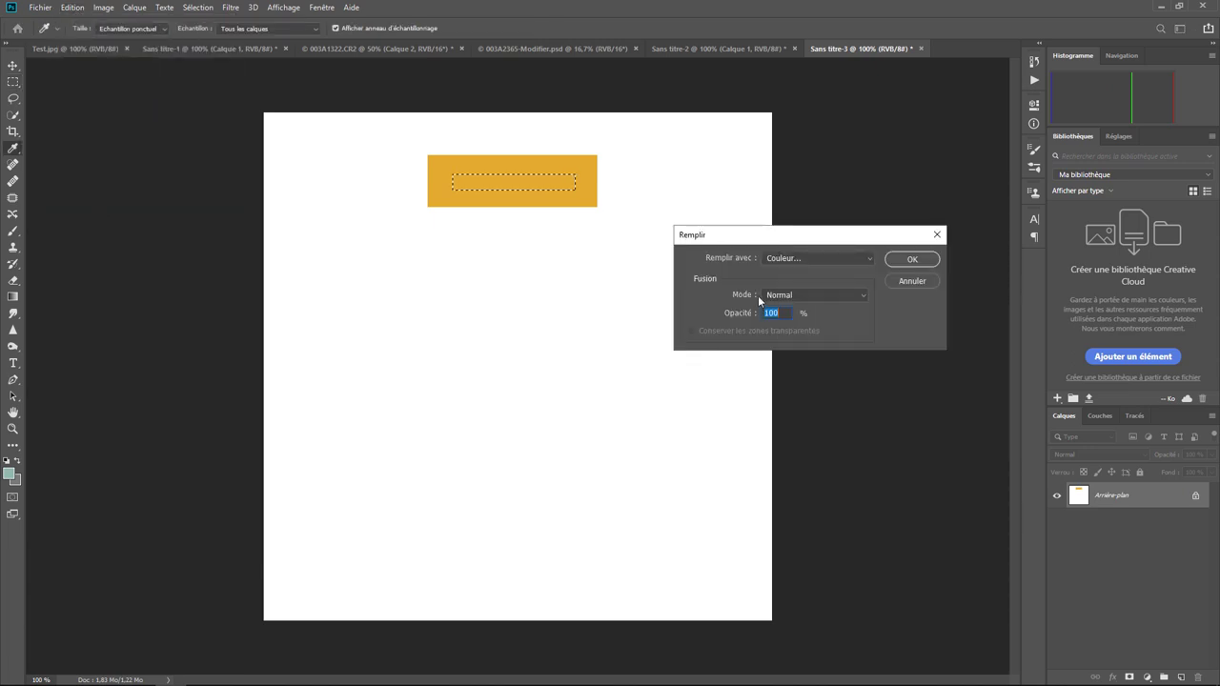
pyautogui.click(827, 258)
pyautogui.click(801, 355)
pyautogui.click(913, 259)
pyautogui.press('m')
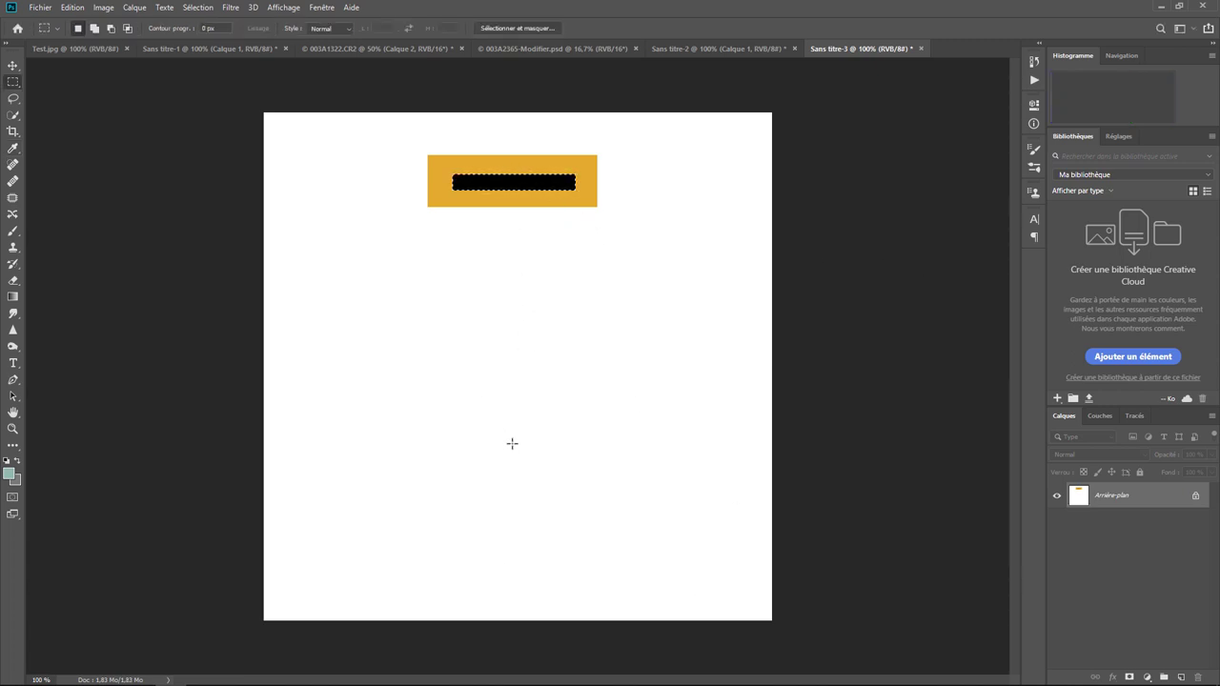
# Set the clone source to 130% scale and 90°, sample the bar, and stamp a vertical copy below.
pyautogui.click(13, 248)
pyautogui.hotkey('ctrl', 'd')
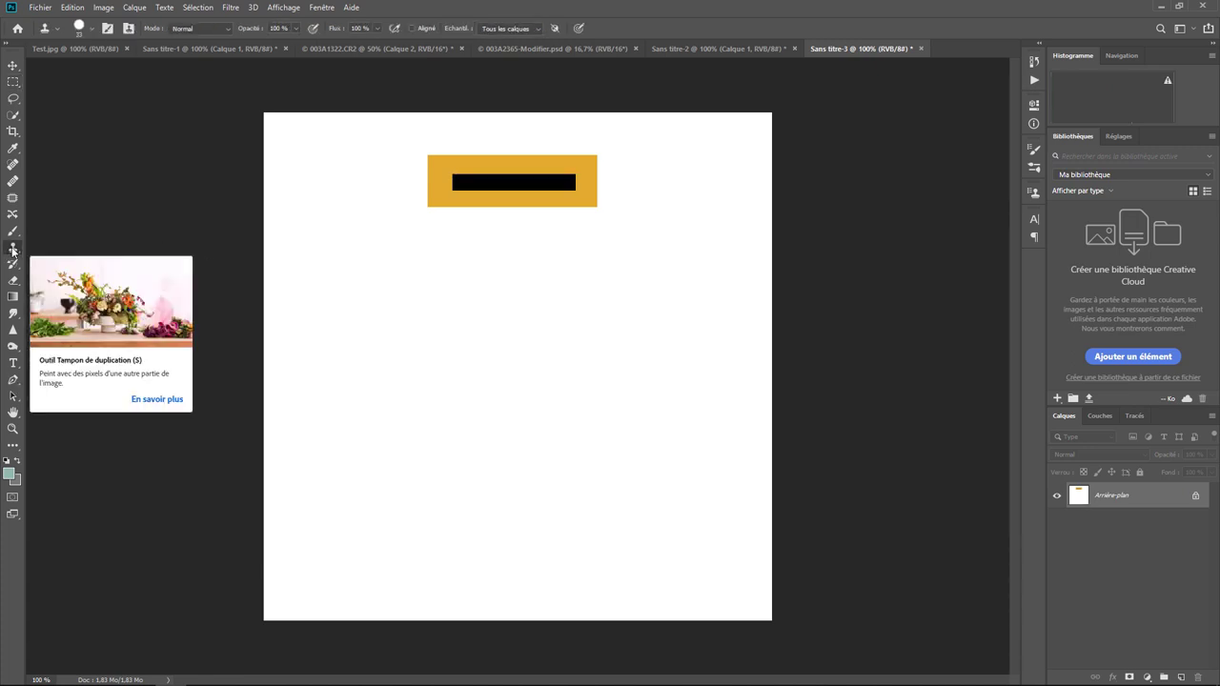
pyautogui.keyDown('alt'); pyautogui.click(307, 277); pyautogui.keyUp('alt')
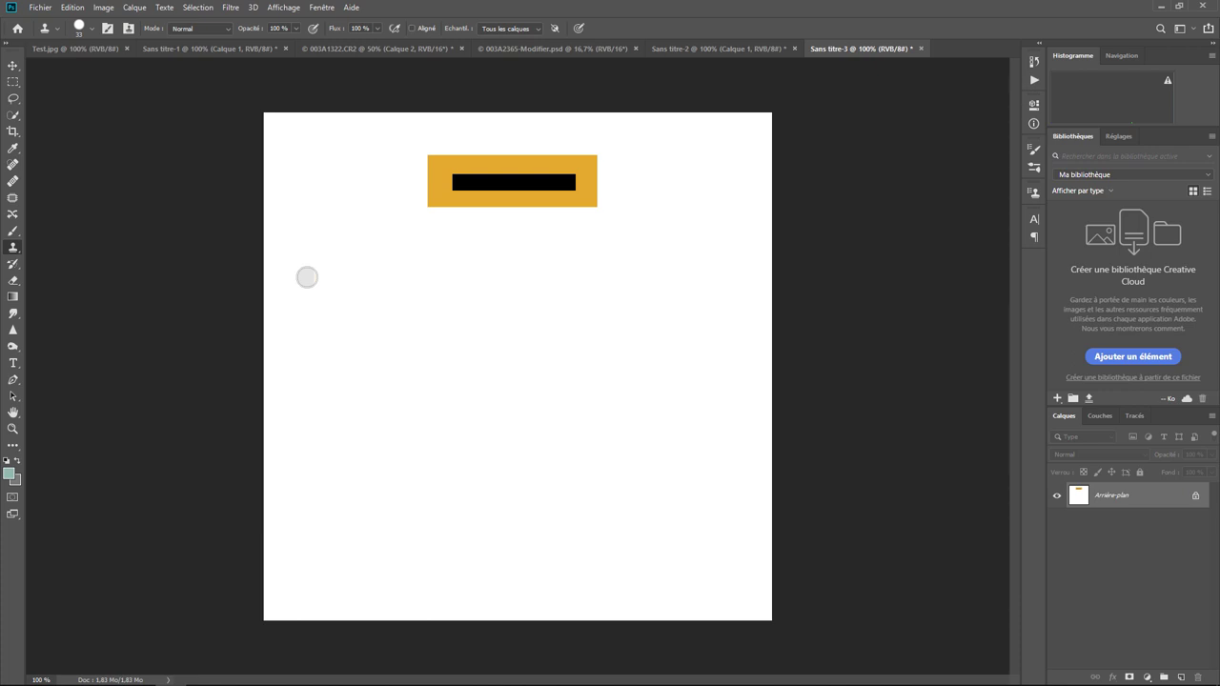
pyautogui.click(129, 28)
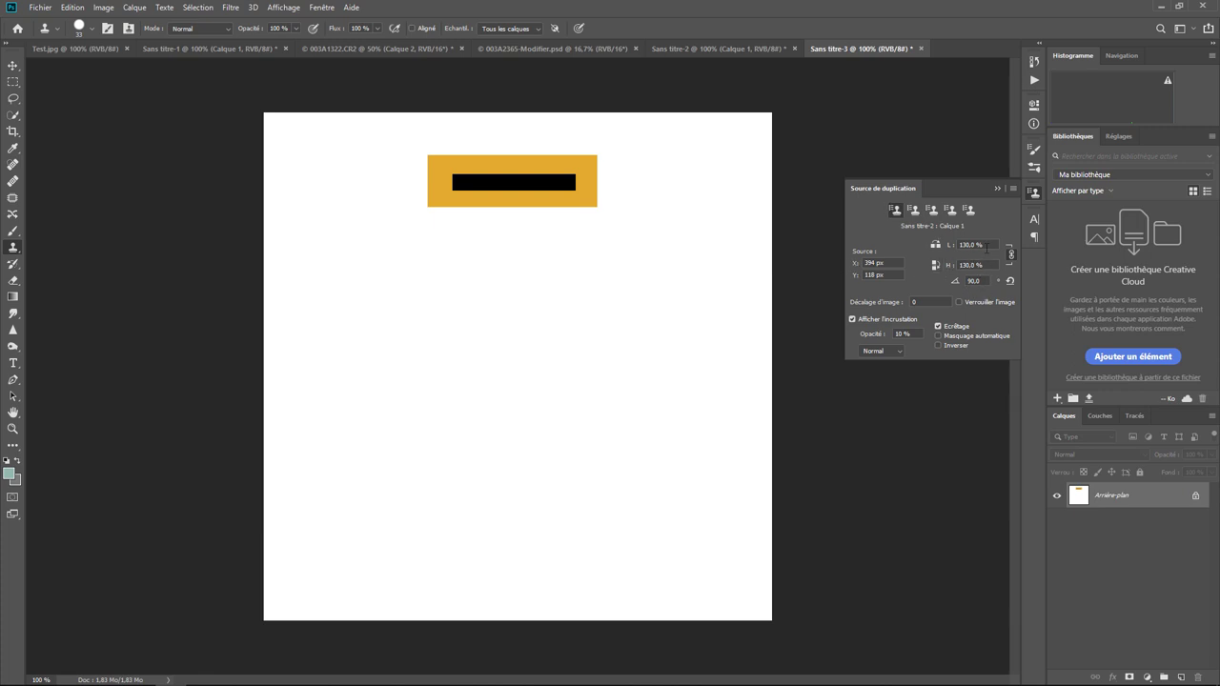
pyautogui.click(986, 248)
pyautogui.keyDown('alt'); pyautogui.click(512, 182); pyautogui.keyUp('alt')
pyautogui.moveTo(515, 432)
pyautogui.mouseDown()
pyautogui.moveTo(489, 364)
pyautogui.moveTo(502, 316)
pyautogui.moveTo(490, 417)
pyautogui.moveTo(497, 318)
pyautogui.moveTo(523, 321)
pyautogui.moveTo(545, 326)
pyautogui.moveTo(542, 428)
pyautogui.moveTo(555, 323)
pyautogui.moveTo(540, 569)
pyautogui.moveTo(511, 542)
pyautogui.moveTo(556, 531)
pyautogui.moveTo(601, 490)
pyautogui.moveTo(414, 483)
pyautogui.moveTo(540, 447)
pyautogui.moveTo(476, 463)
pyautogui.mouseUp()
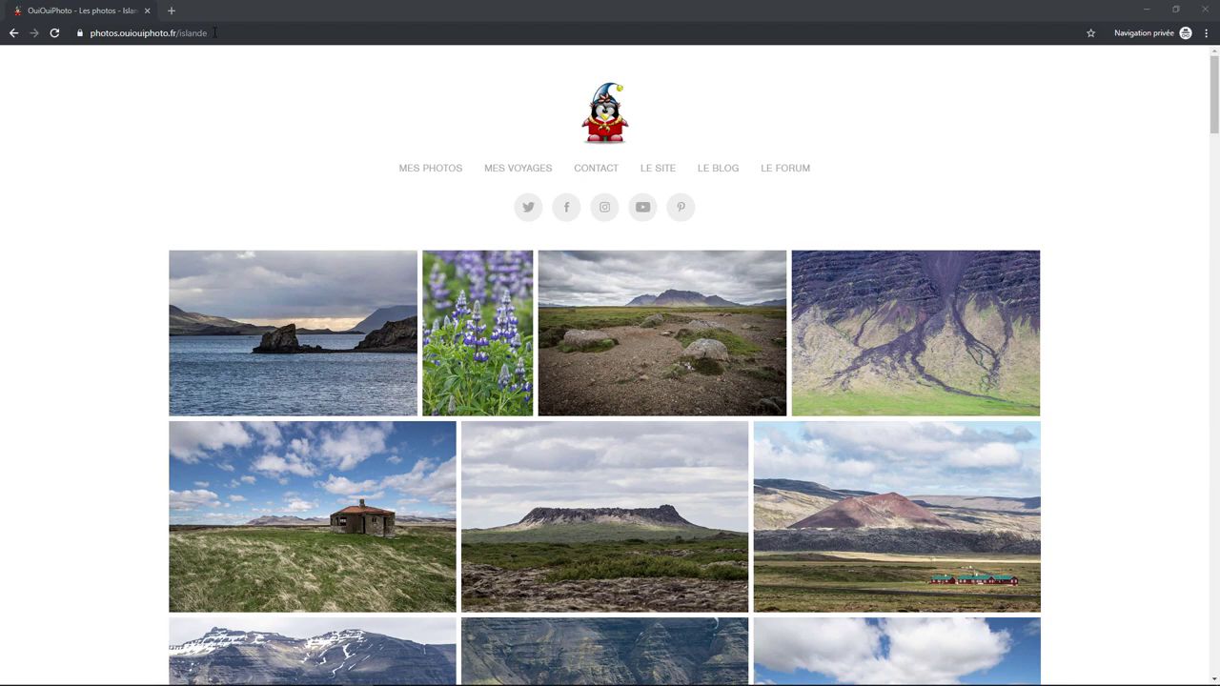
# Find the bird-on-post photo in the Iceland gallery, open it full size, and bring up its context menu.
pyautogui.scroll(-3, 448, 210)
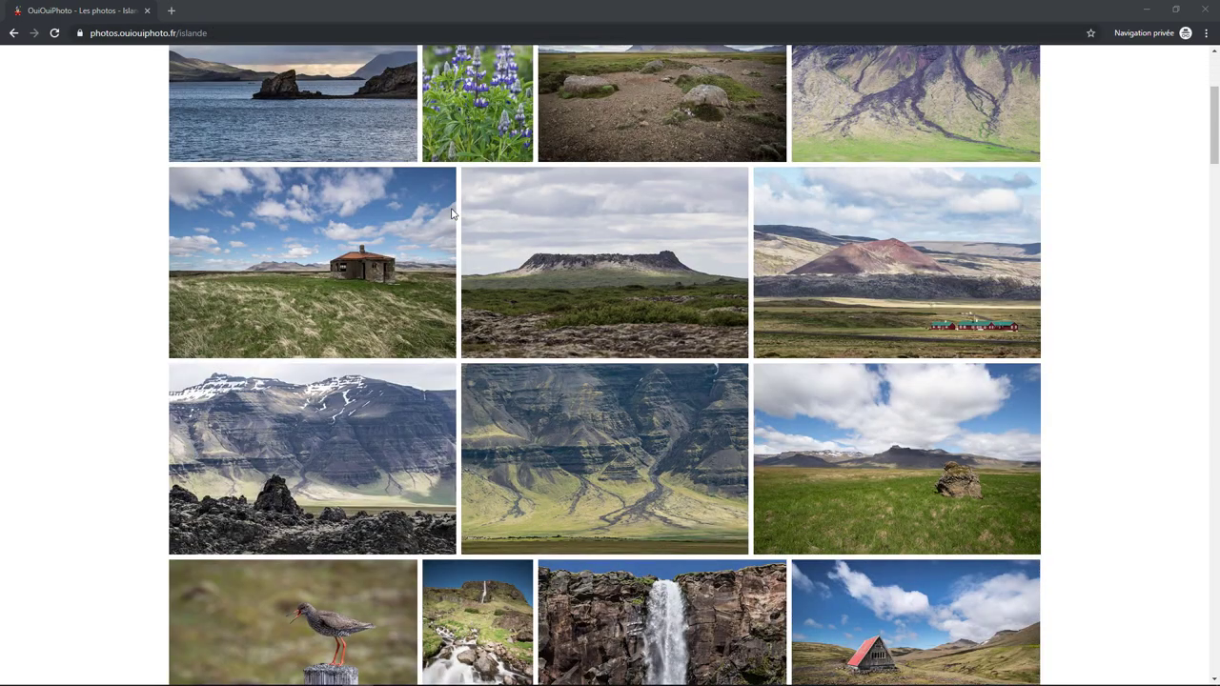
pyautogui.scroll(-3, 451, 214)
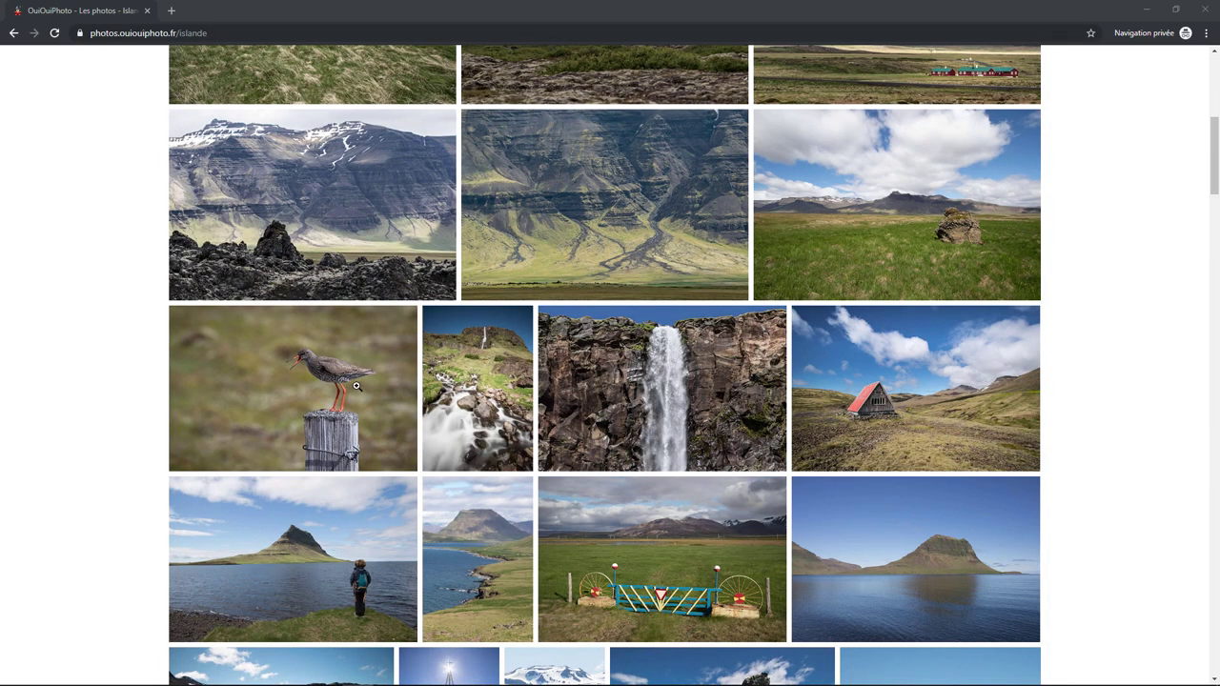
pyautogui.scroll(3, 339, 361)
pyautogui.scroll(-3, 339, 361)
pyautogui.click(344, 379)
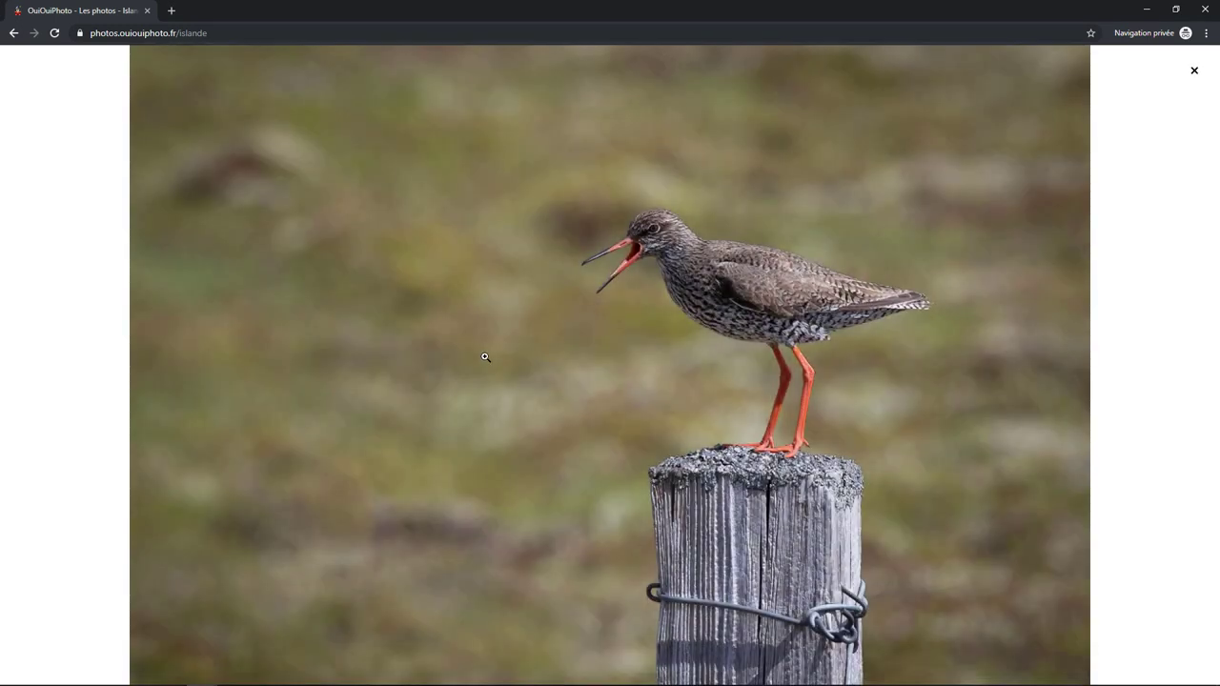
pyautogui.rightClick(690, 286)
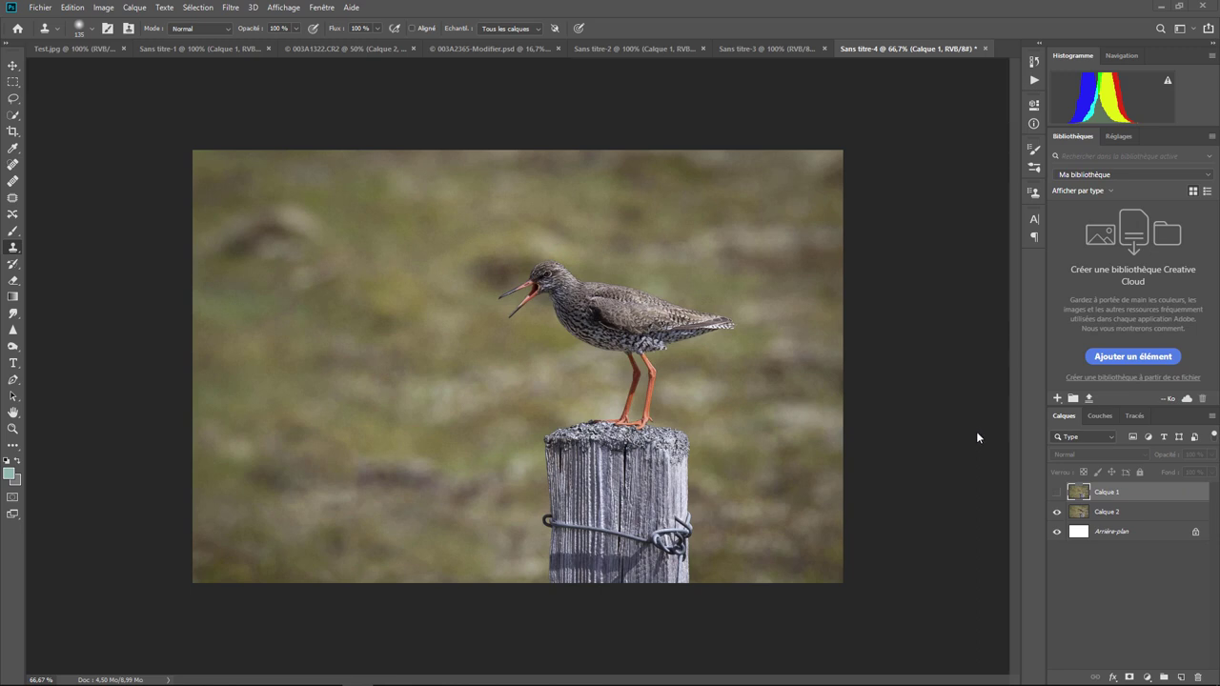
# Toggle Calque 1 to compare the retouch with the original bird, then delete Calque 1.
pyautogui.click(1056, 493)
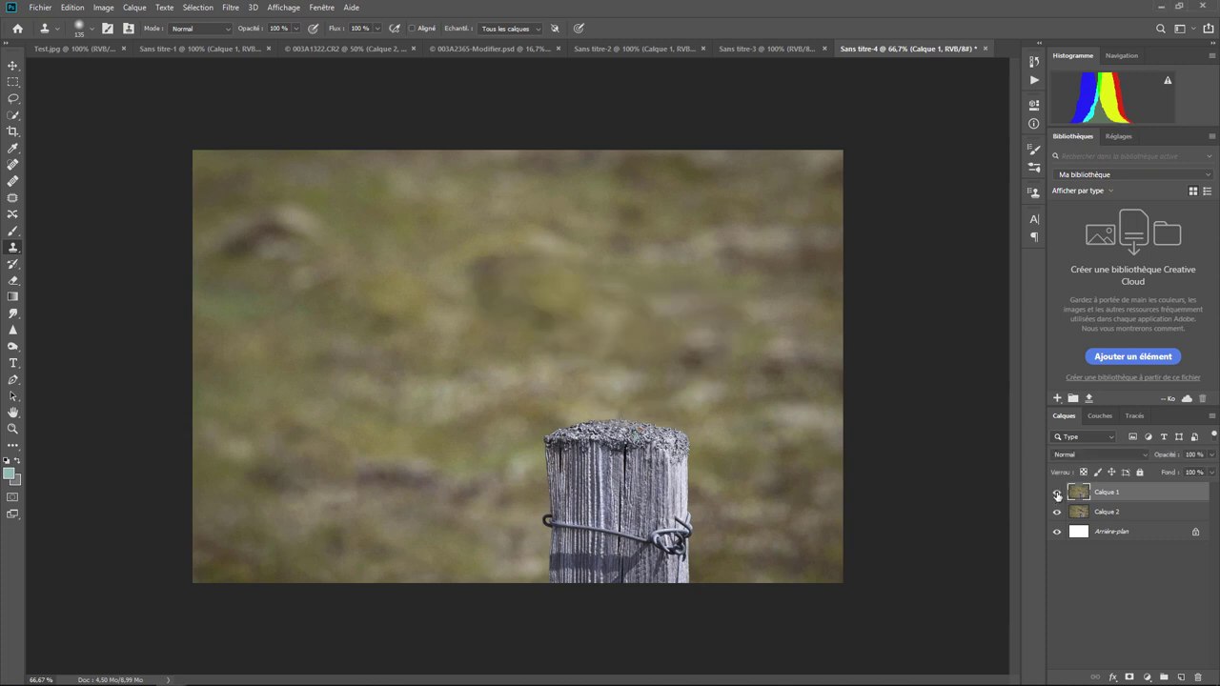
pyautogui.click(1056, 493)
pyautogui.click(1057, 493)
pyautogui.click(1056, 493)
pyautogui.click(1056, 493)
pyautogui.press('Delete')
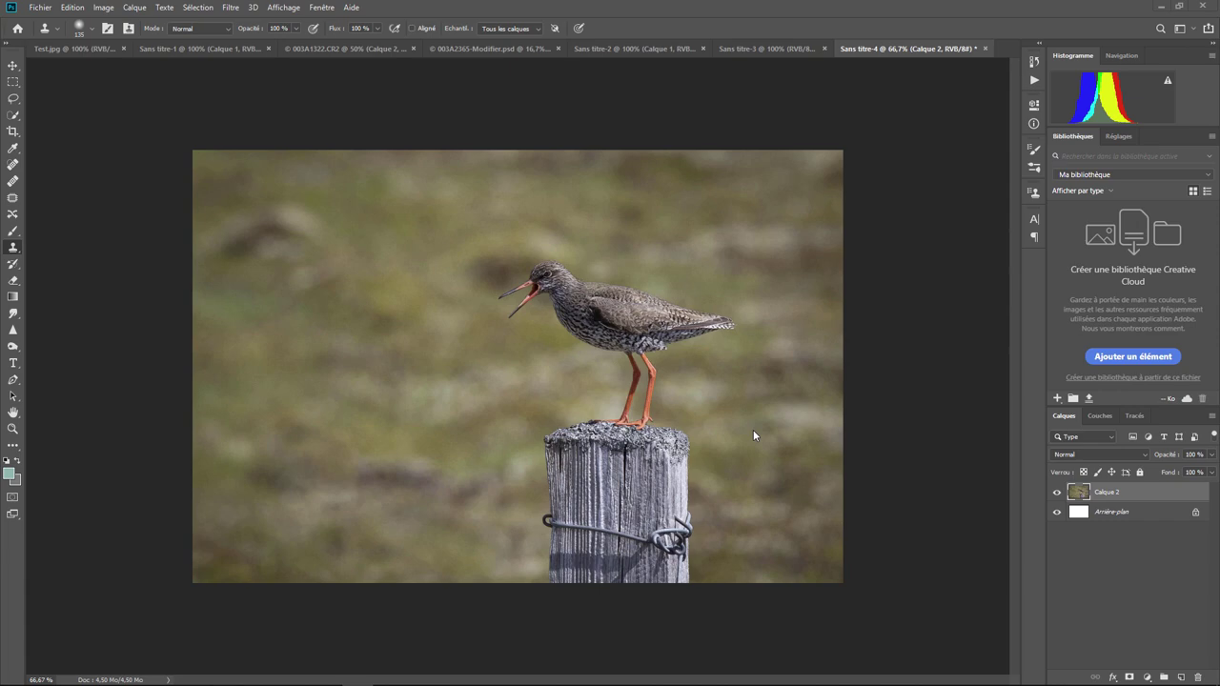
# Zoom in on the feet, undo a trial clone over the lower left leg, and show the Clone Source panel.
pyautogui.hotkey('ctrl', '+')
pyautogui.hotkey('ctrl', '+')
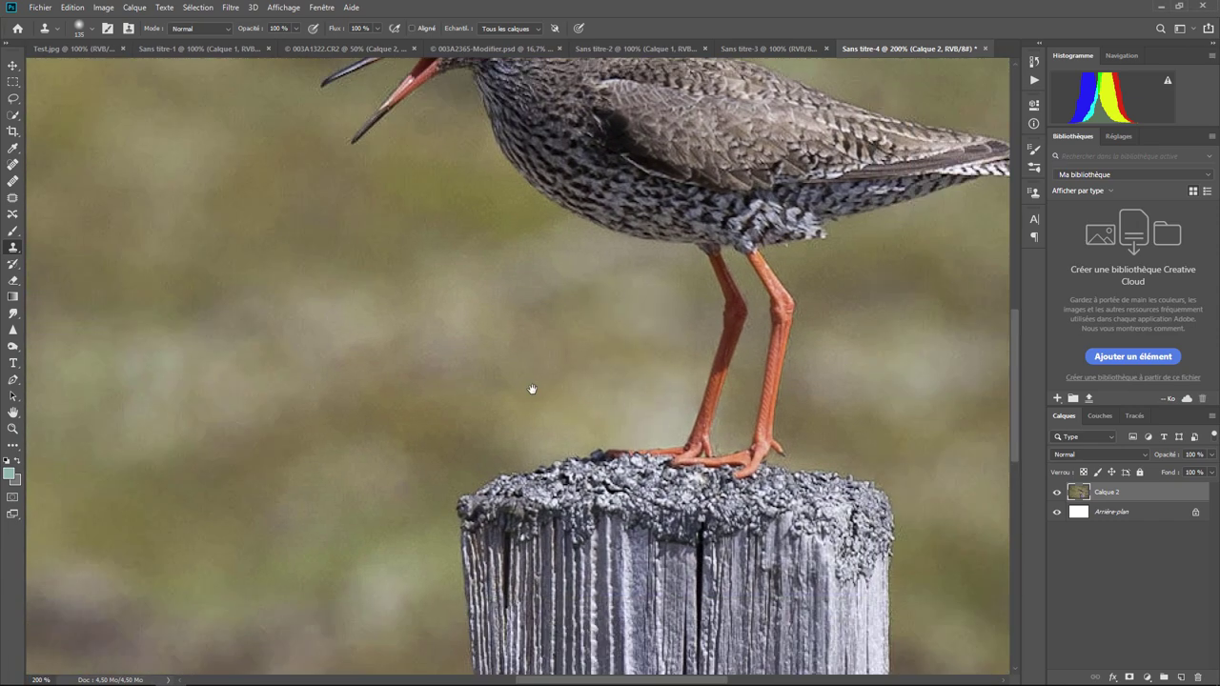
pyautogui.moveTo(753, 430); pyautogui.dragTo(499, 362)
pyautogui.click(499, 363)
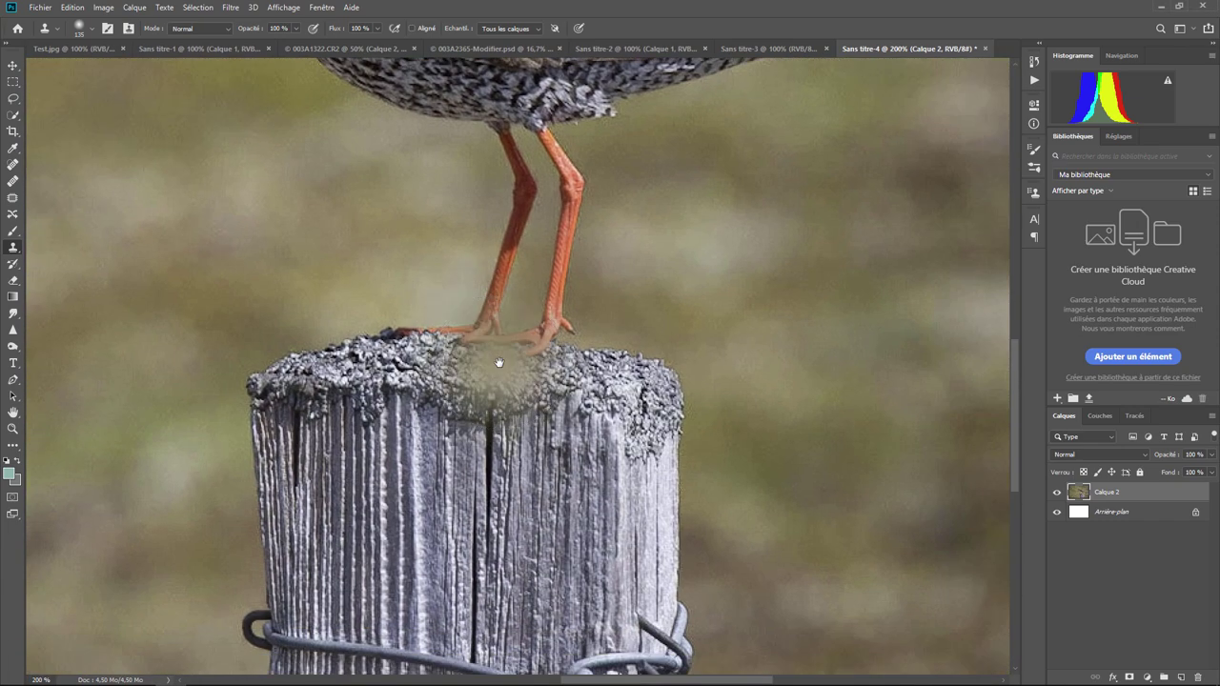
pyautogui.hotkey('ctrl', '+')
pyautogui.moveTo(640, 341); pyautogui.dragTo(291, 119)
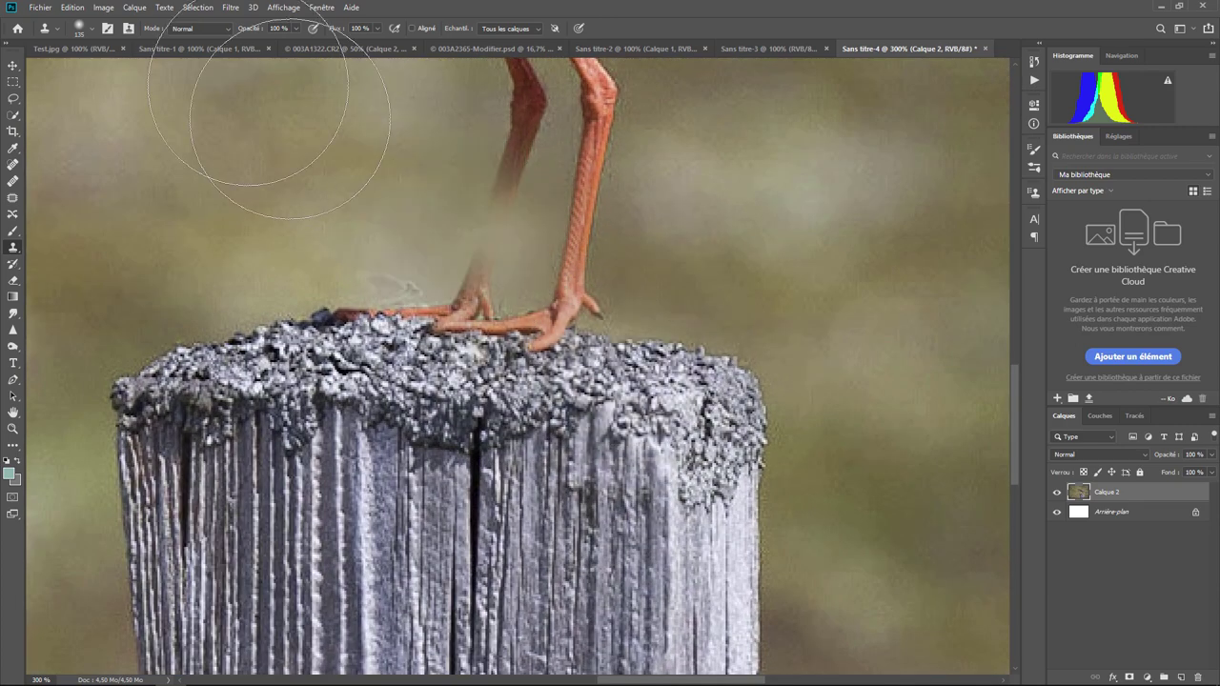
pyautogui.hotkey('ctrl', 'z')
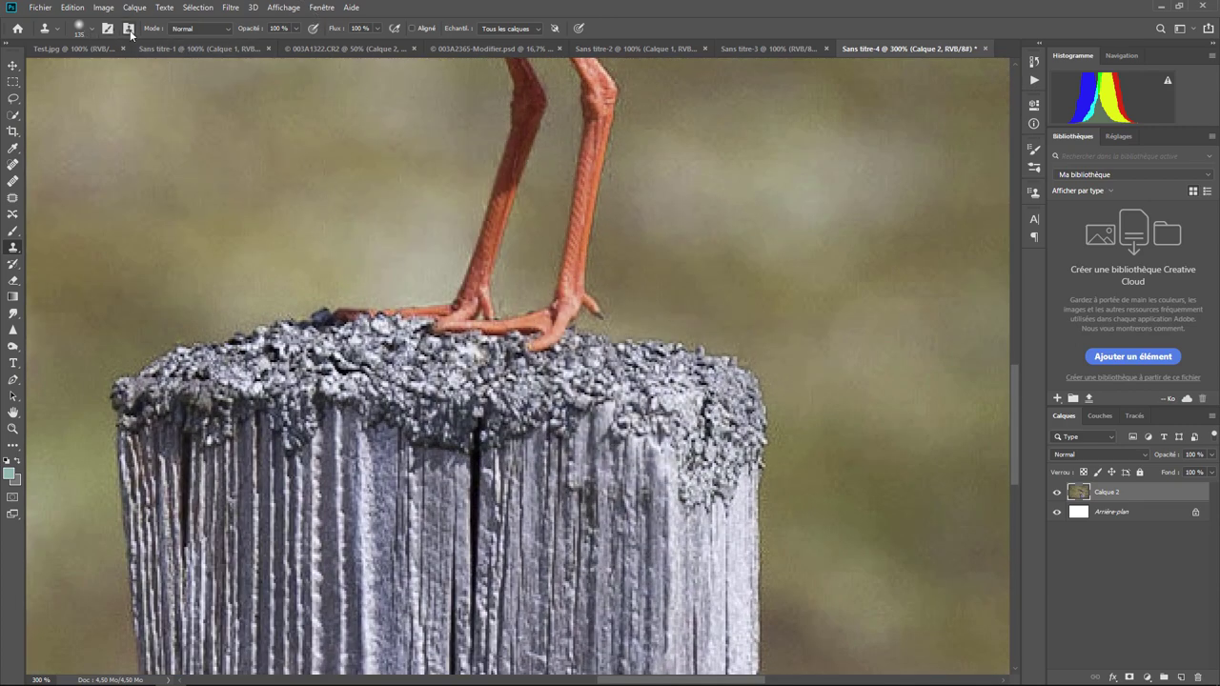
pyautogui.click(129, 29)
pyautogui.click(898, 212)
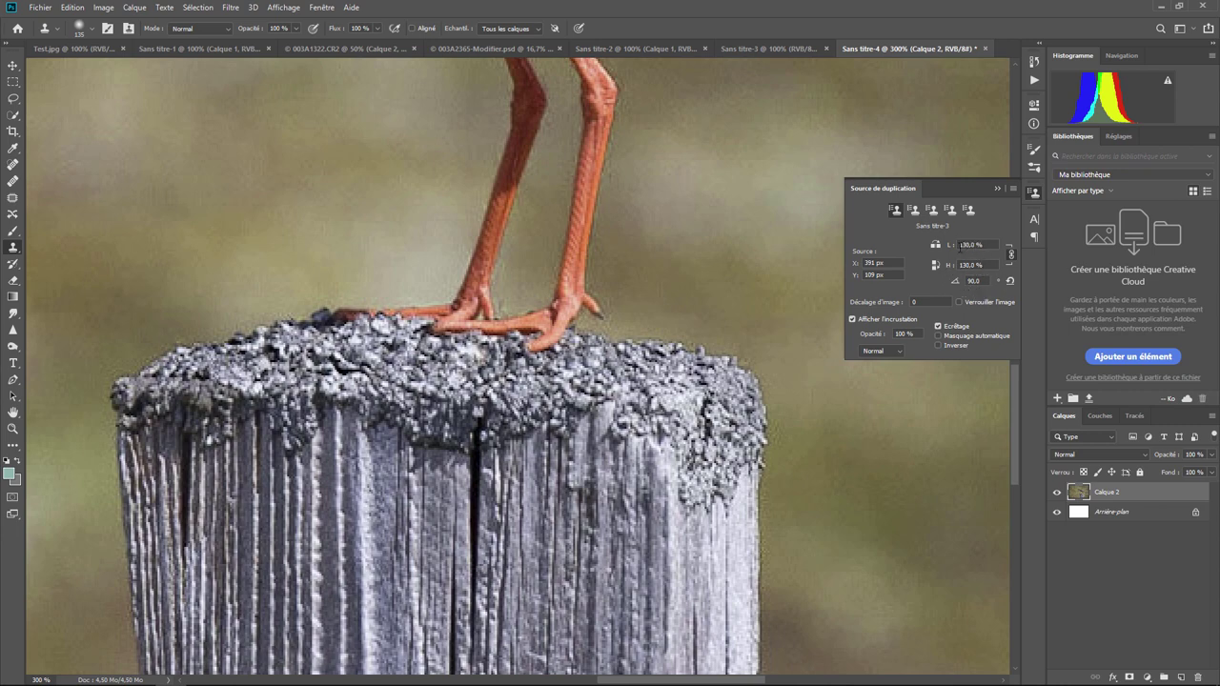
# Use the second clone source slot at 100% and 0°, set a 36 px brush, and sample the post top.
pyautogui.click(914, 212)
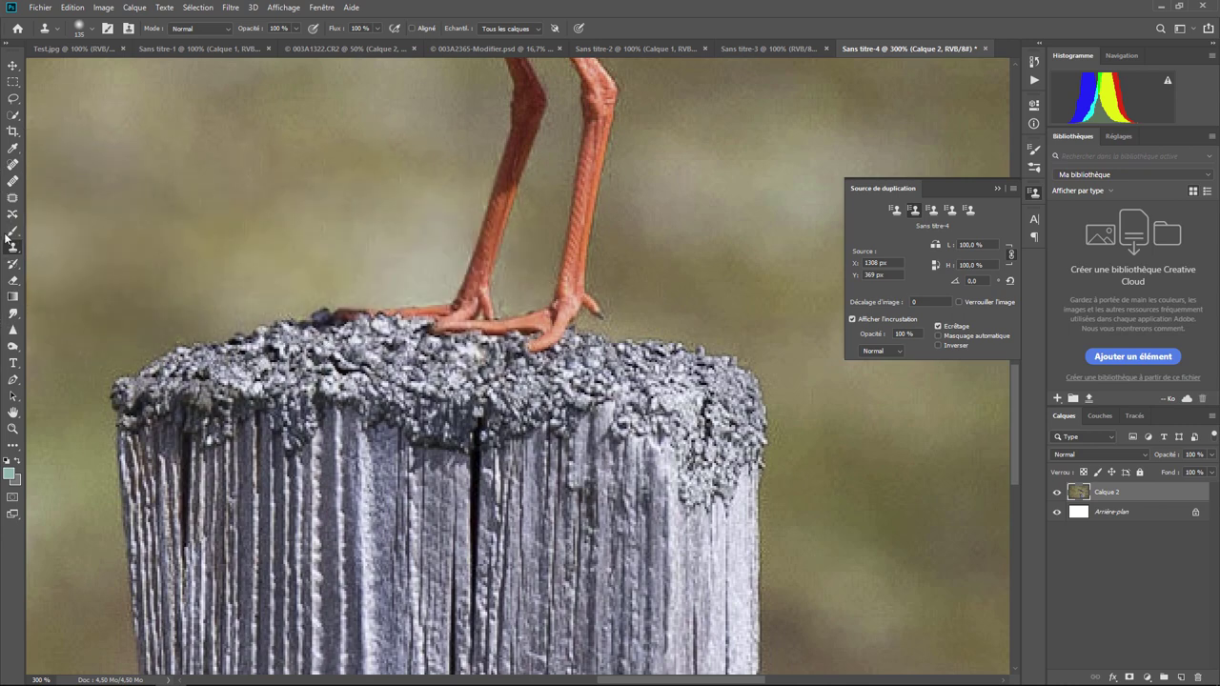
pyautogui.click(92, 32)
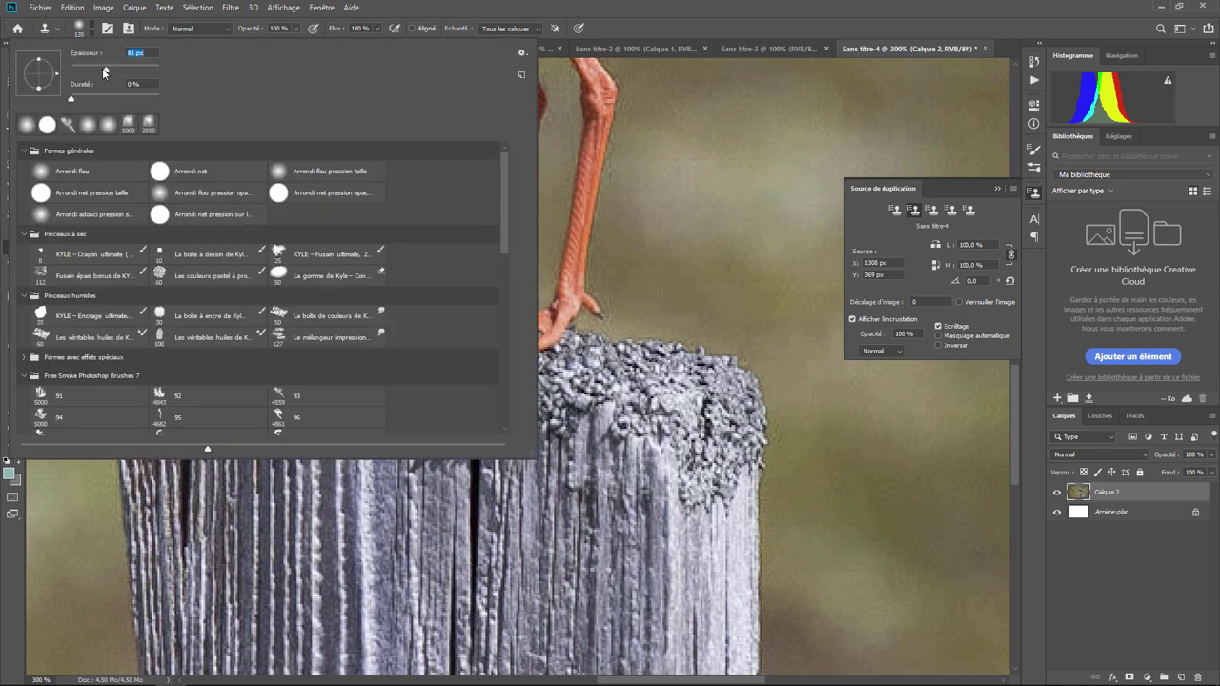
pyautogui.moveTo(89, 73); pyautogui.dragTo(86, 72)
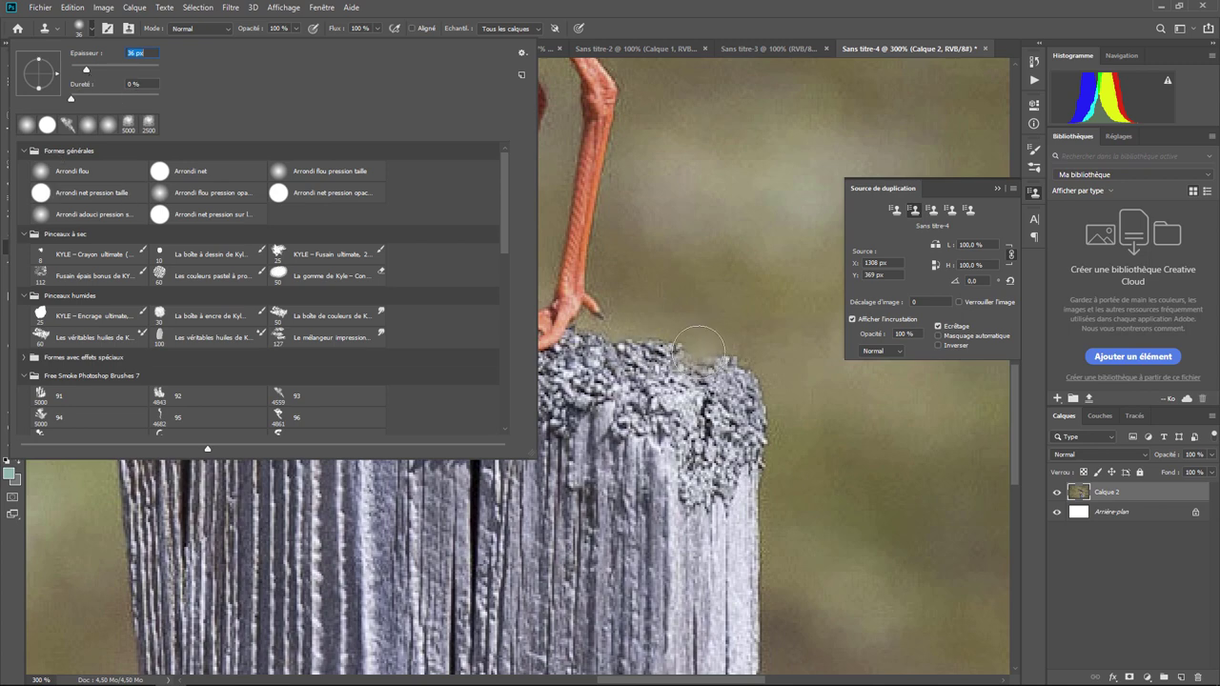
pyautogui.click(699, 343)
pyautogui.keyDown('alt'); pyautogui.click(699, 351); pyautogui.keyUp('alt')
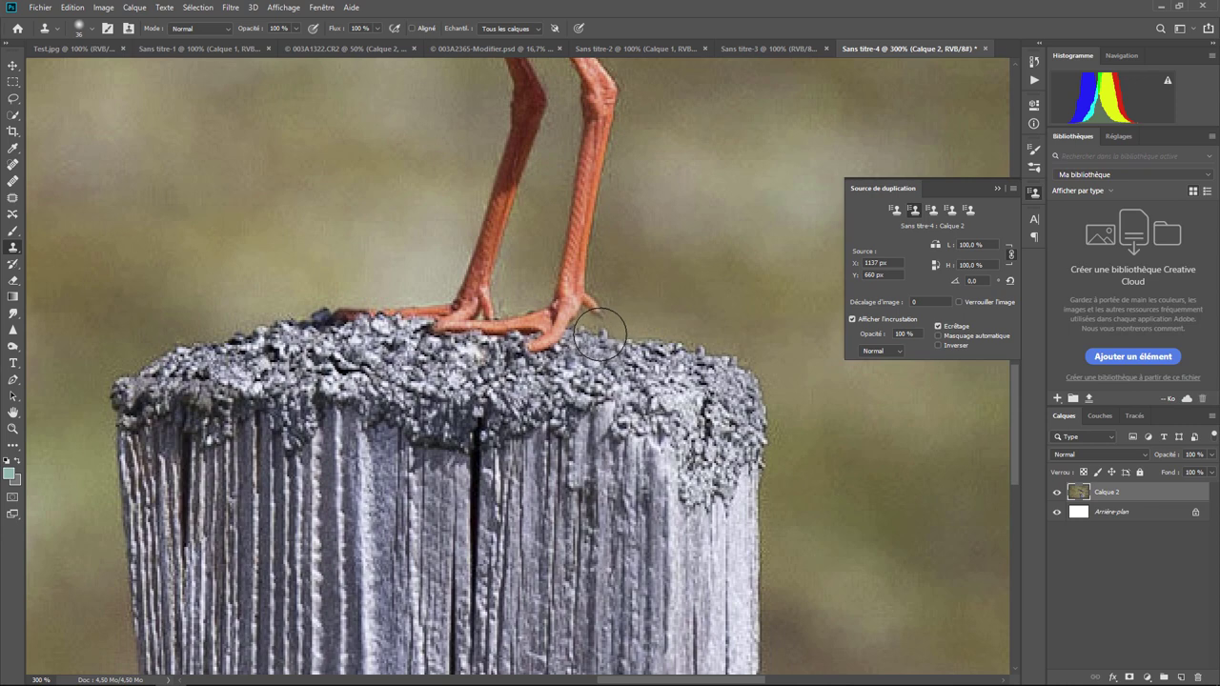
# Clone gravel texture and background over the bird's toes and foot on the post top.
pyautogui.moveTo(600, 333)
pyautogui.mouseDown()
pyautogui.moveTo(553, 311)
pyautogui.moveTo(585, 283)
pyautogui.moveTo(581, 264)
pyautogui.moveTo(578, 291)
pyautogui.mouseUp()
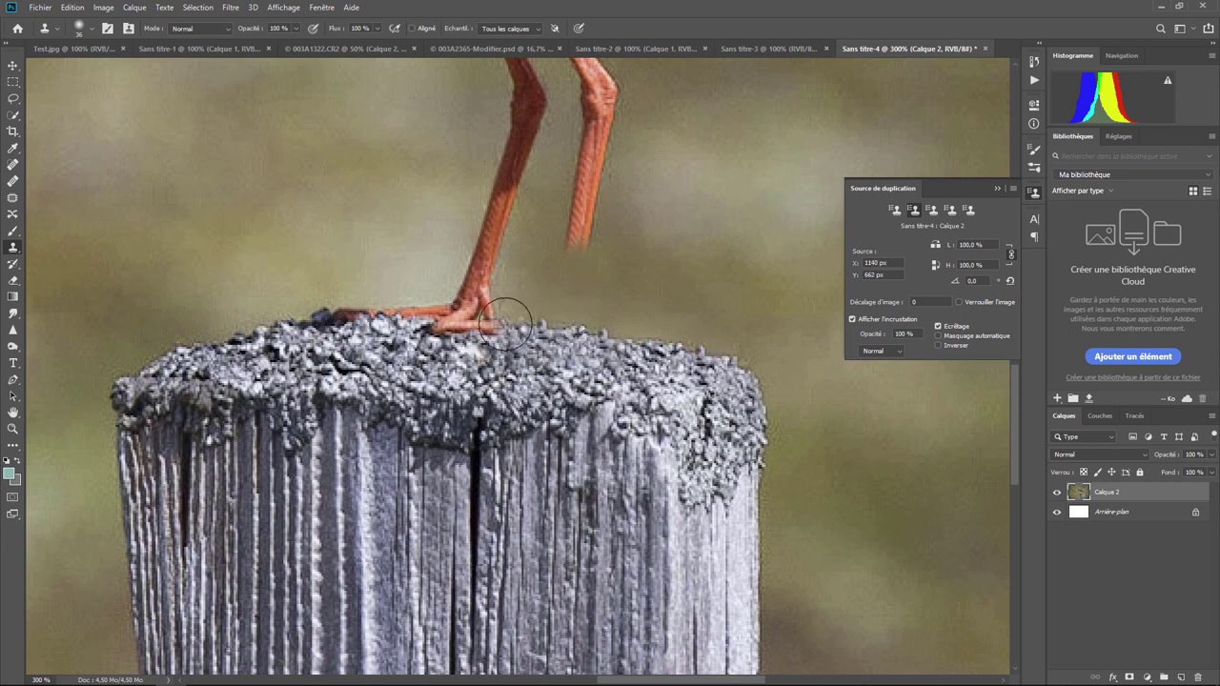
pyautogui.moveTo(495, 317)
pyautogui.mouseDown()
pyautogui.moveTo(416, 303)
pyautogui.moveTo(495, 251)
pyautogui.moveTo(477, 286)
pyautogui.moveTo(490, 258)
pyautogui.moveTo(334, 314)
pyautogui.moveTo(343, 333)
pyautogui.moveTo(400, 314)
pyautogui.moveTo(391, 372)
pyautogui.moveTo(243, 334)
pyautogui.mouseUp()
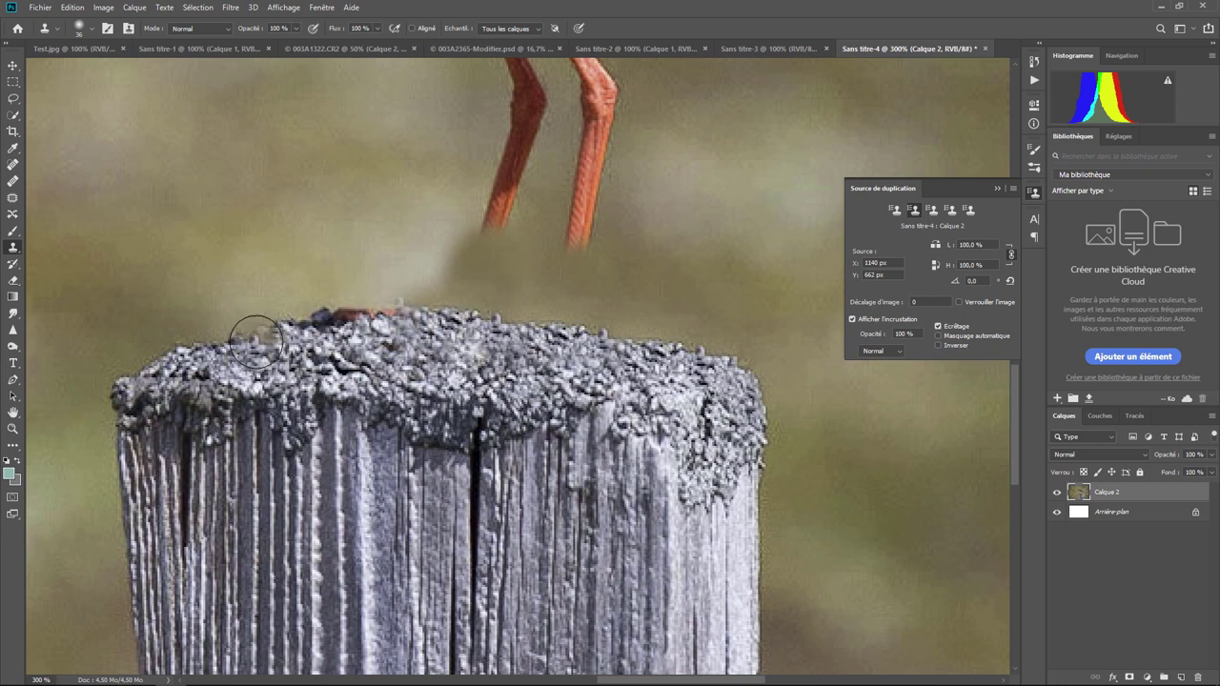
pyautogui.keyDown('alt'); pyautogui.click(265, 338); pyautogui.keyUp('alt')
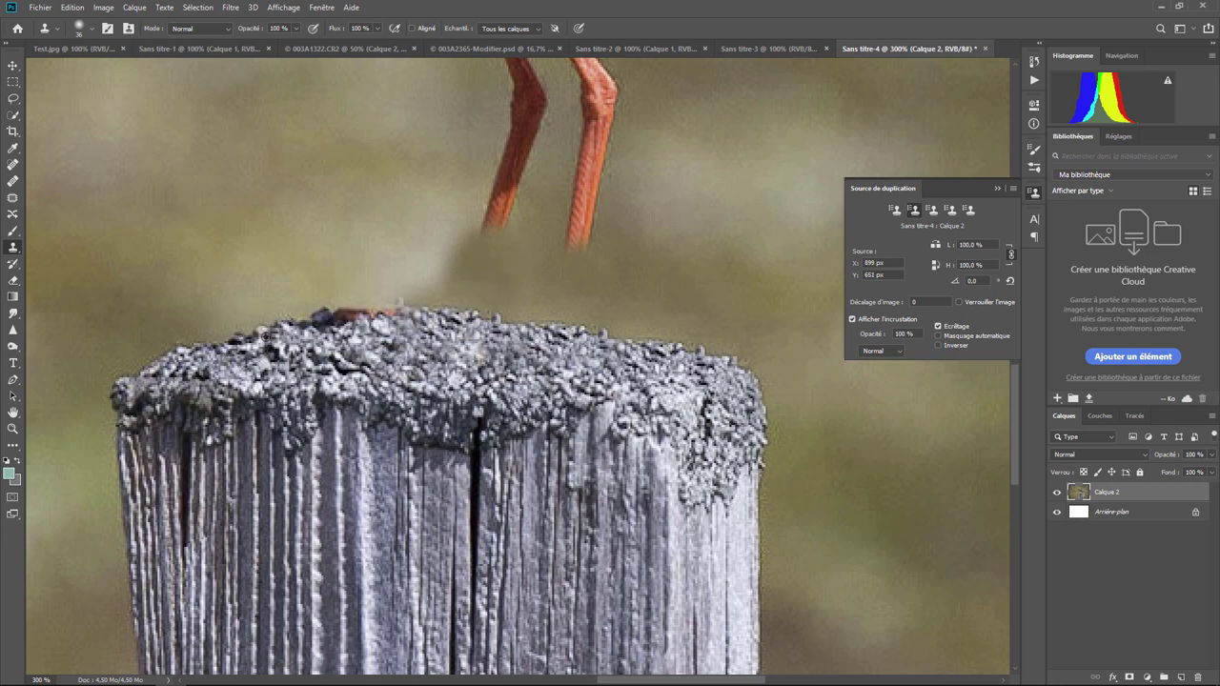
pyautogui.moveTo(330, 332)
pyautogui.mouseDown()
pyautogui.moveTo(334, 314)
pyautogui.moveTo(259, 340)
pyautogui.mouseUp()
# Cover the dark reddish spot and retouch the post's right top edge with fresh samples.
pyautogui.keyDown('alt'); pyautogui.click(267, 340); pyautogui.keyUp('alt')
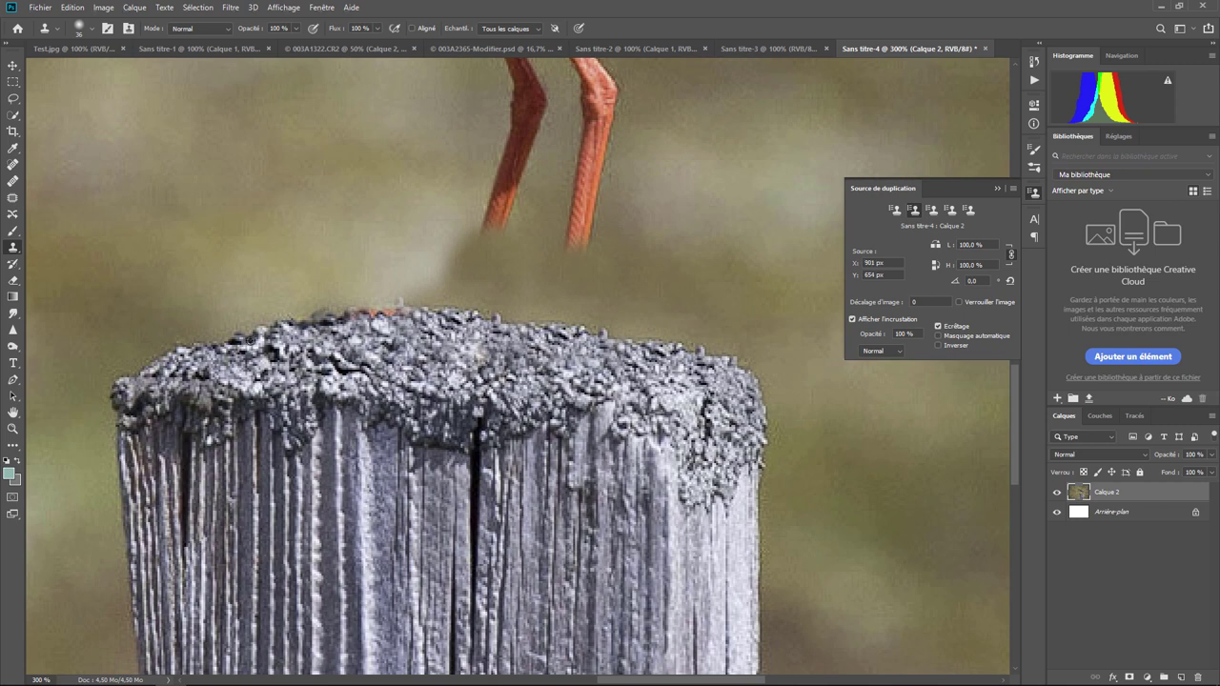
pyautogui.click(379, 316)
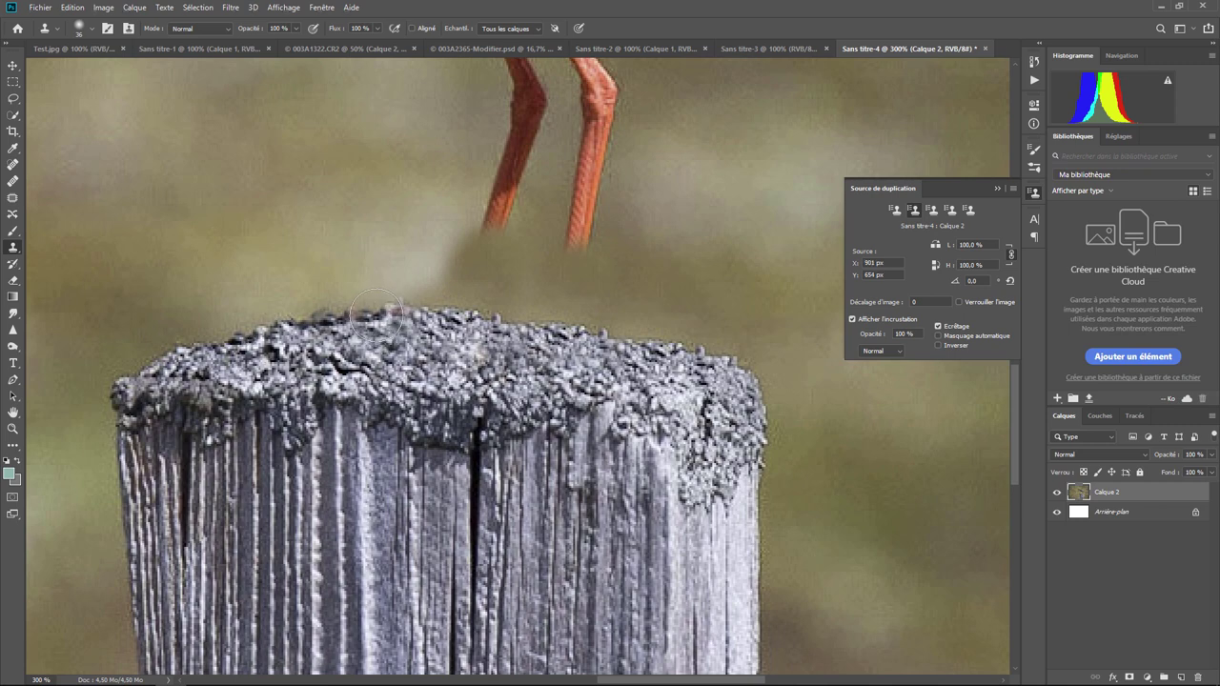
pyautogui.click(377, 314)
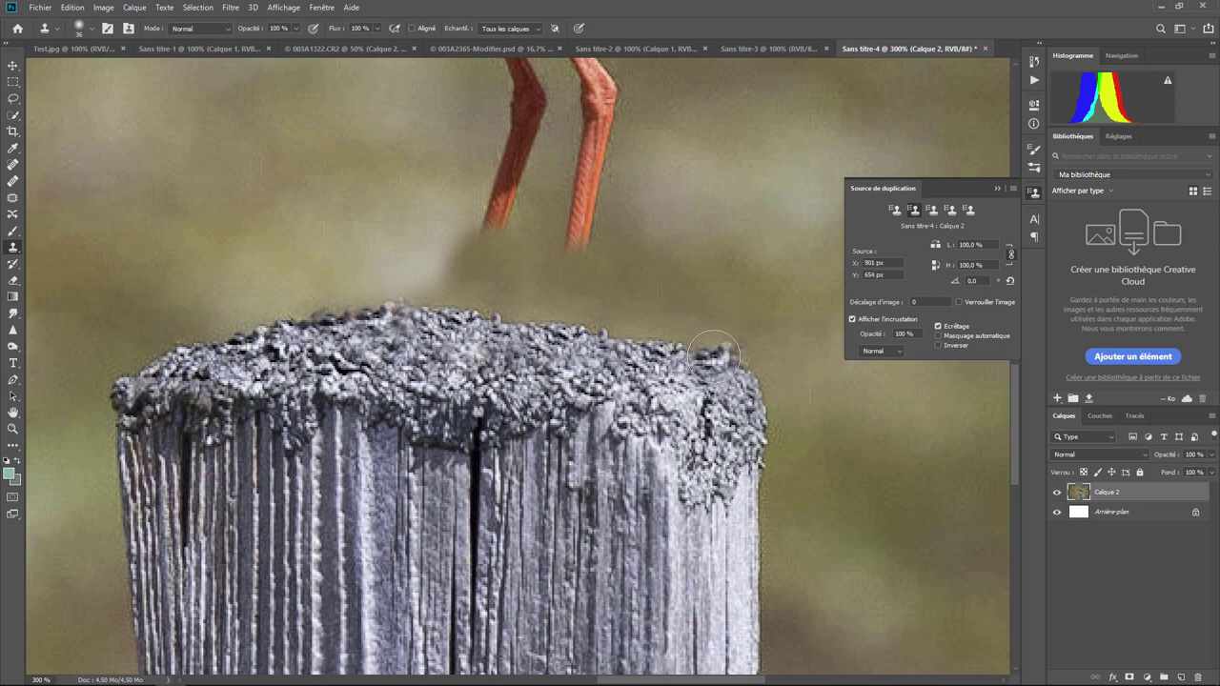
pyautogui.moveTo(714, 343); pyautogui.dragTo(714, 359)
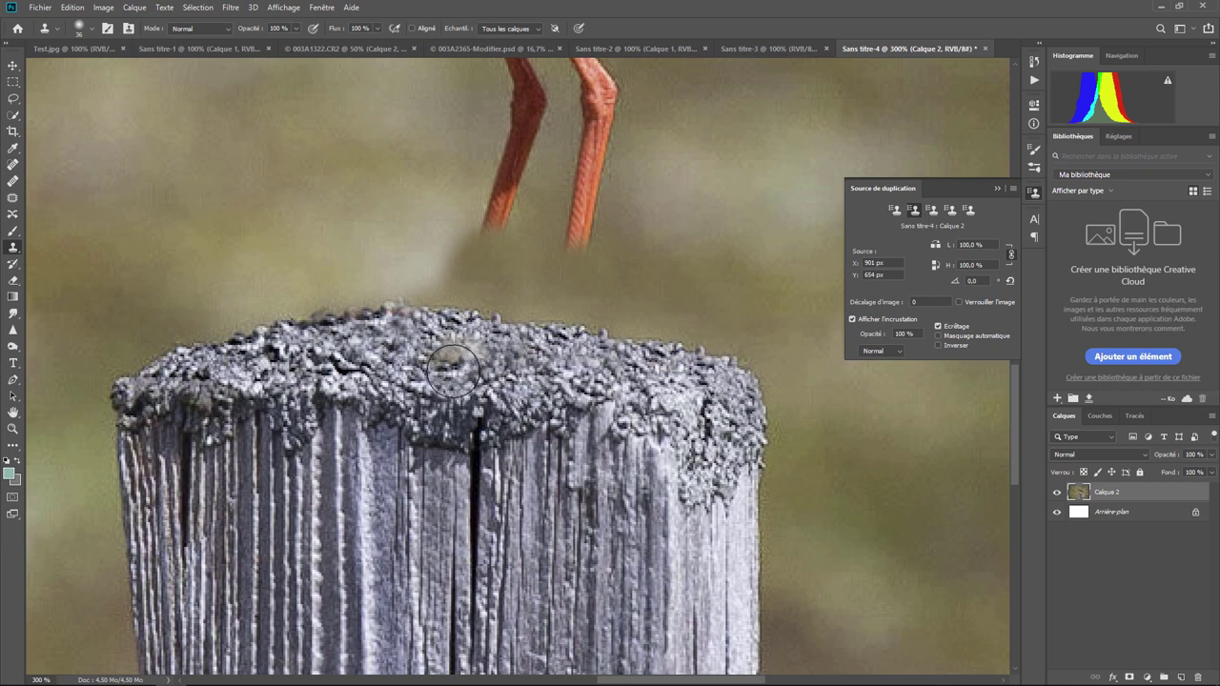
pyautogui.keyDown('alt'); pyautogui.click(444, 314); pyautogui.keyUp('alt')
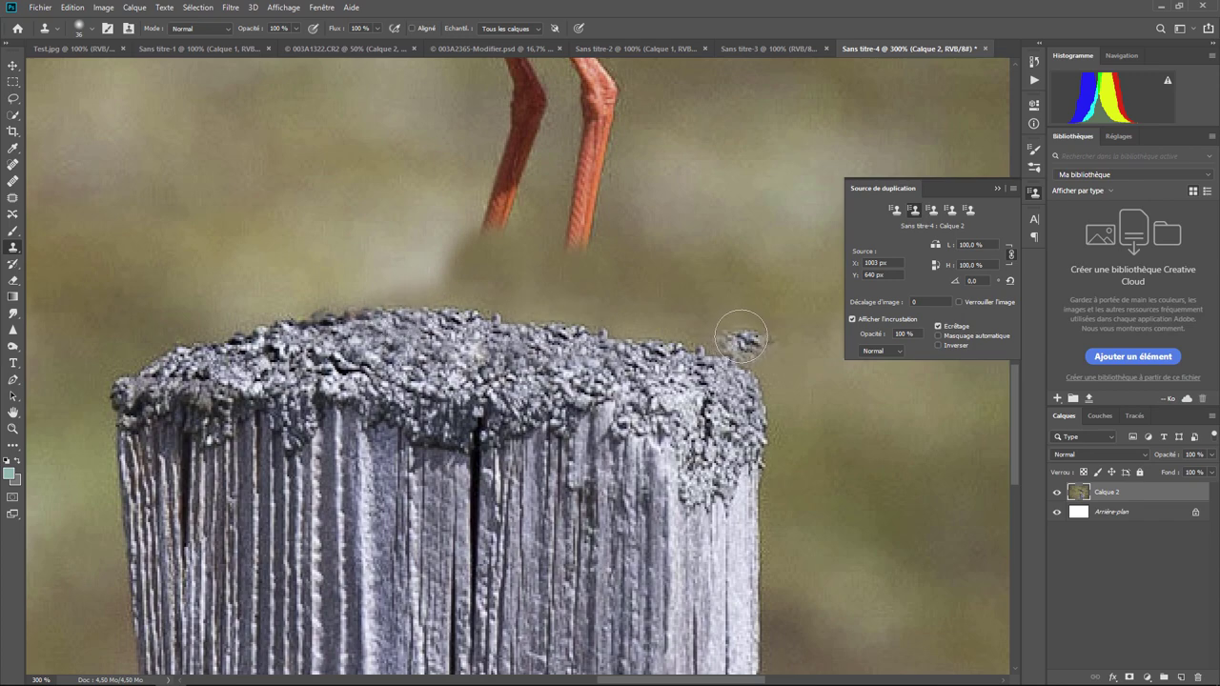
pyautogui.hotkey('ctrl', '-')
pyautogui.hotkey('ctrl', '-')
pyautogui.hotkey('ctrl', '-')
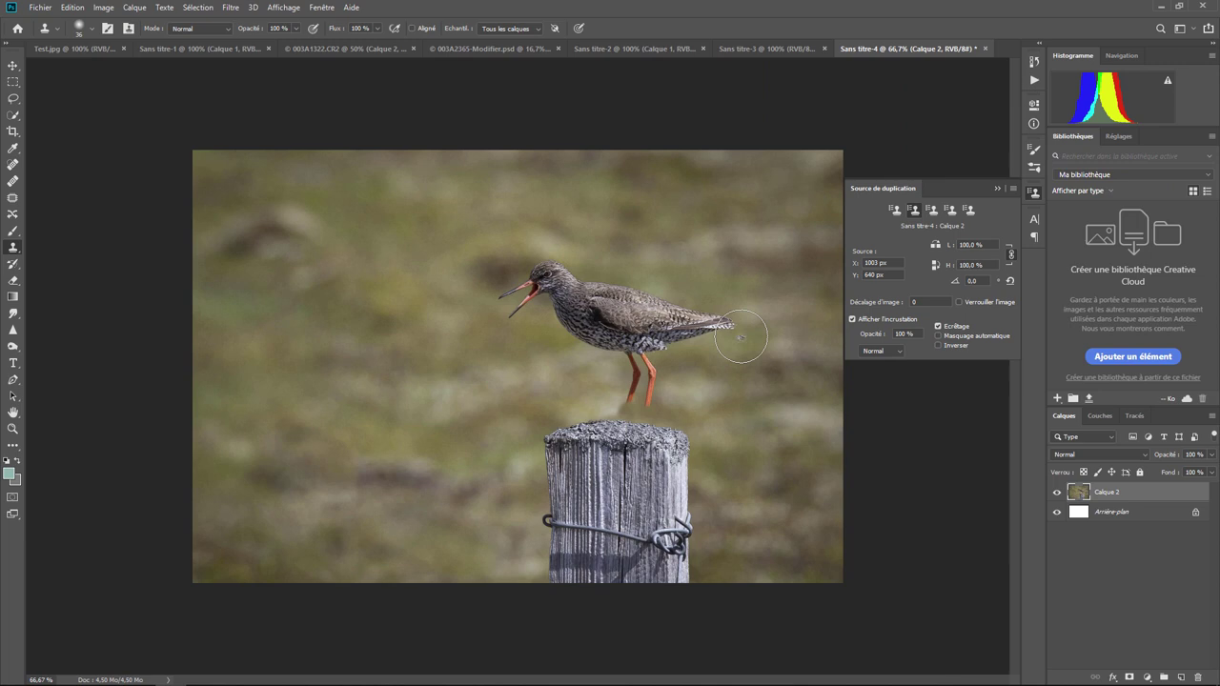
# With a 178 px brush, clone blurred background over the bird's tail, body and head.
pyautogui.click(91, 32)
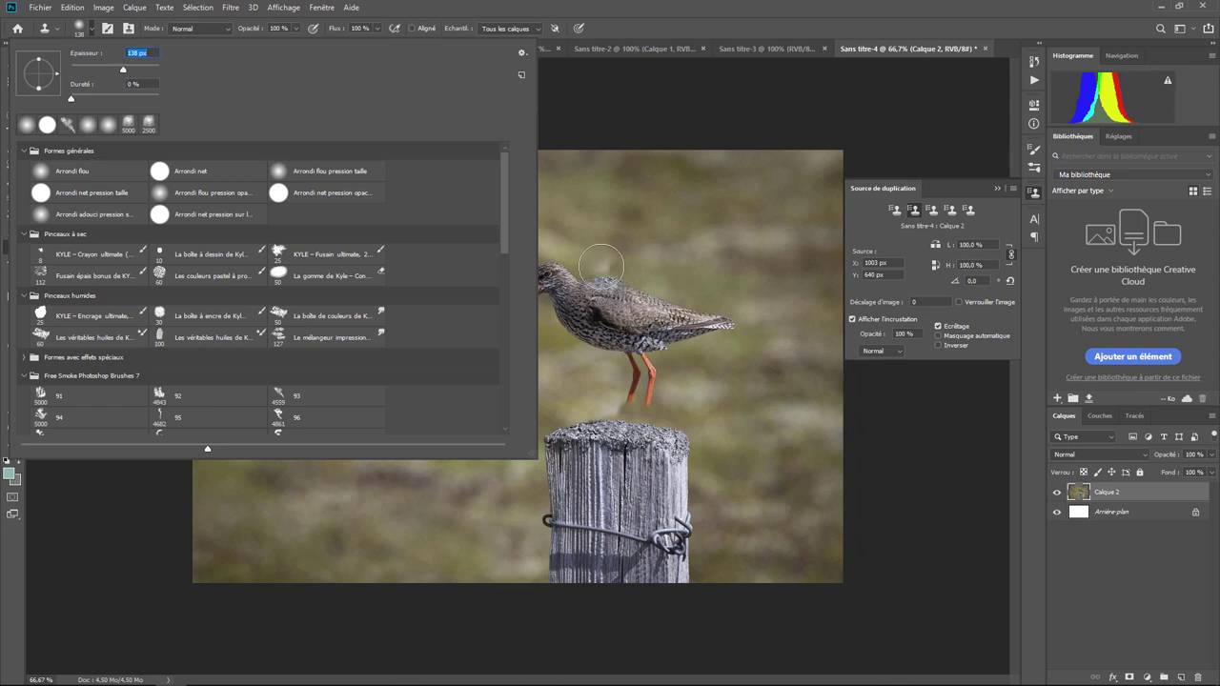
pyautogui.moveTo(122, 69); pyautogui.dragTo(131, 70)
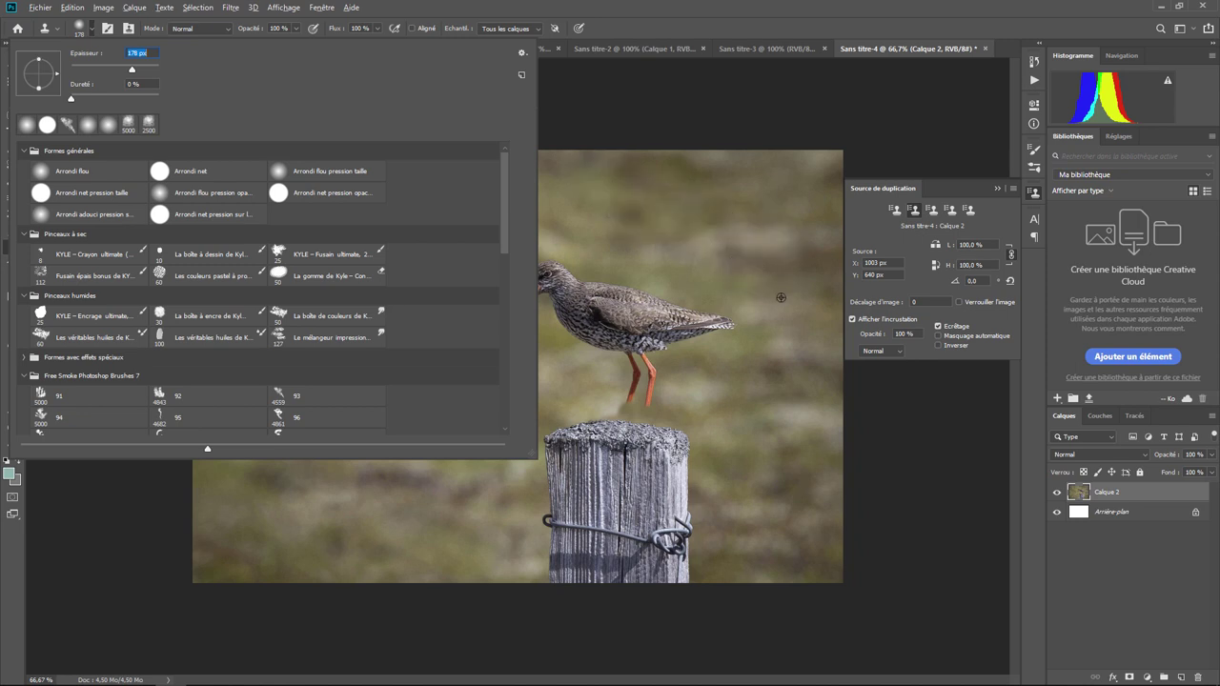
pyautogui.keyDown('alt'); pyautogui.click(809, 323); pyautogui.keyUp('alt')
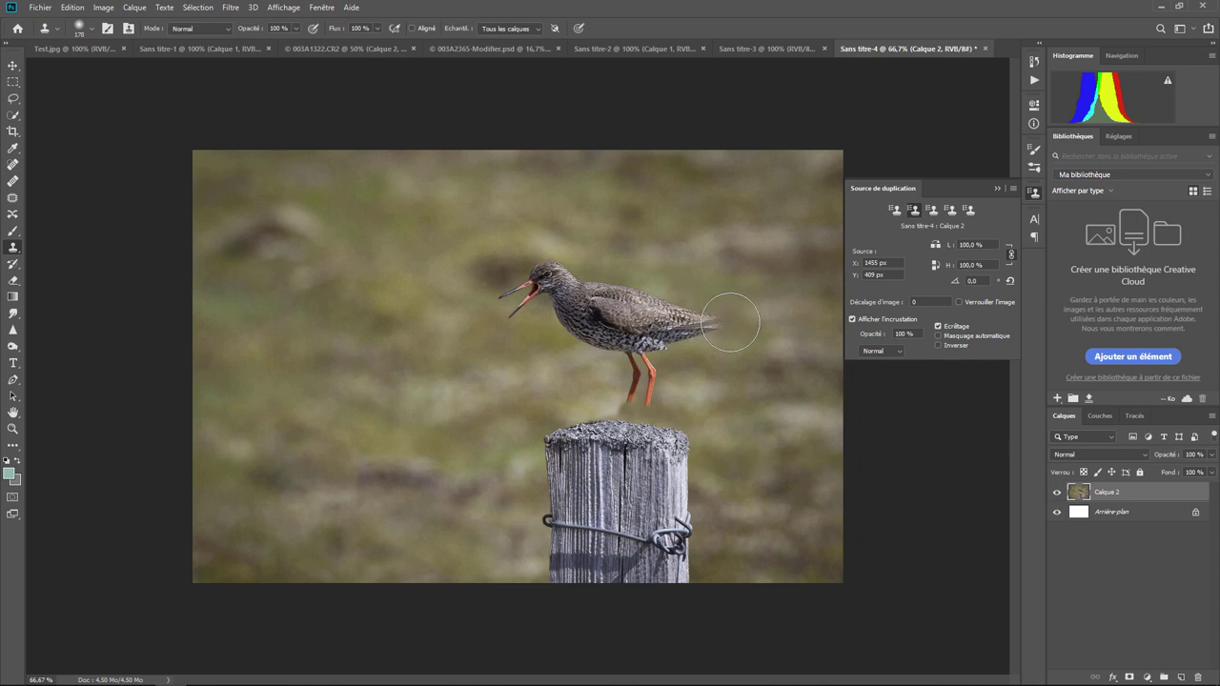
pyautogui.moveTo(721, 322); pyautogui.dragTo(698, 328)
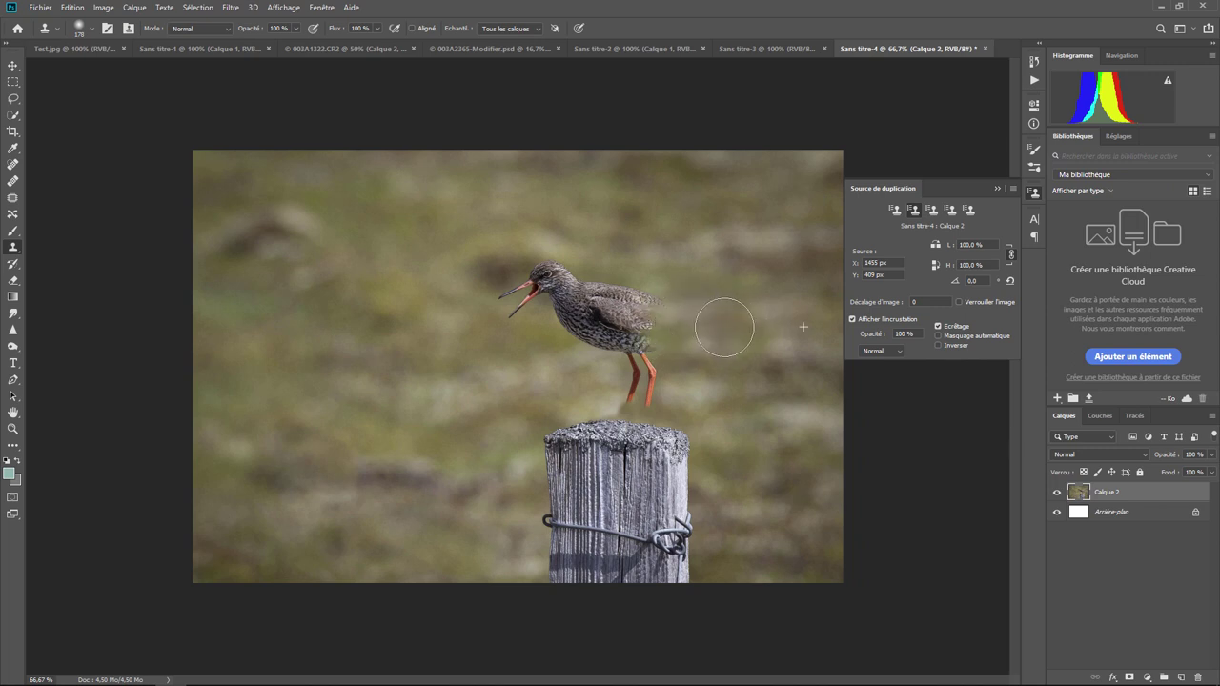
pyautogui.keyDown('alt'); pyautogui.click(295, 345); pyautogui.keyUp('alt')
pyautogui.moveTo(500, 298)
pyautogui.mouseDown()
pyautogui.moveTo(510, 308)
pyautogui.moveTo(572, 275)
pyautogui.moveTo(643, 299)
pyautogui.moveTo(584, 323)
pyautogui.moveTo(629, 340)
pyautogui.moveTo(623, 370)
pyautogui.moveTo(648, 382)
pyautogui.moveTo(612, 382)
pyautogui.mouseUp()
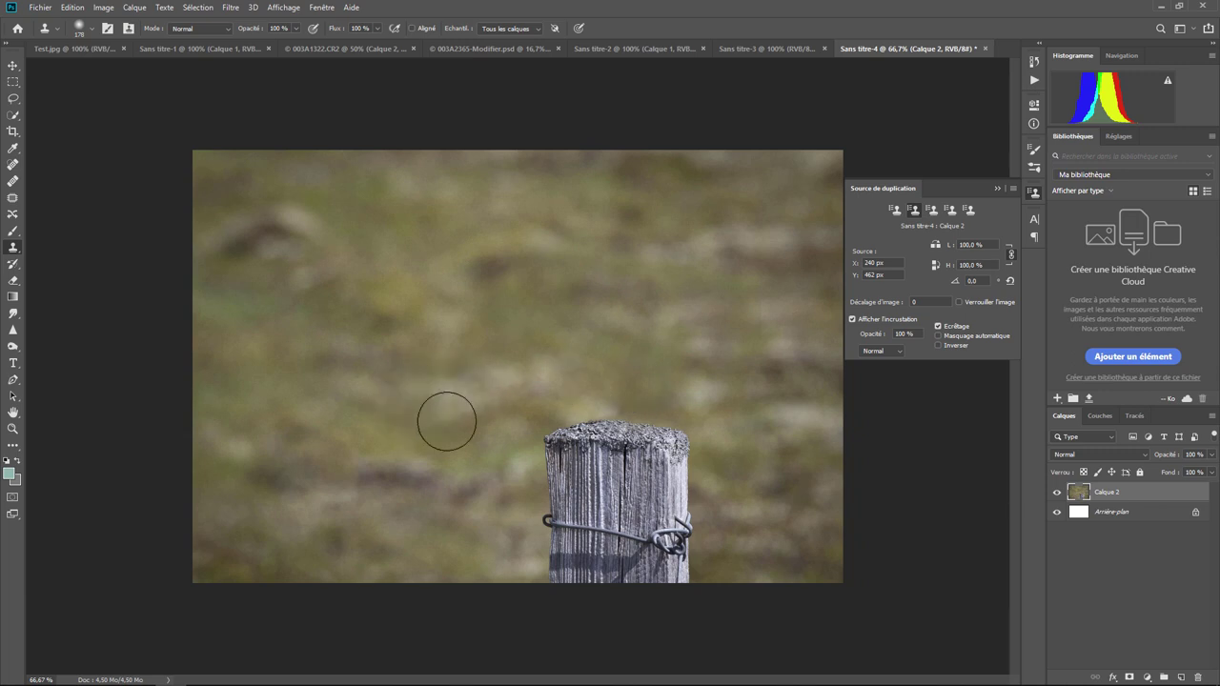